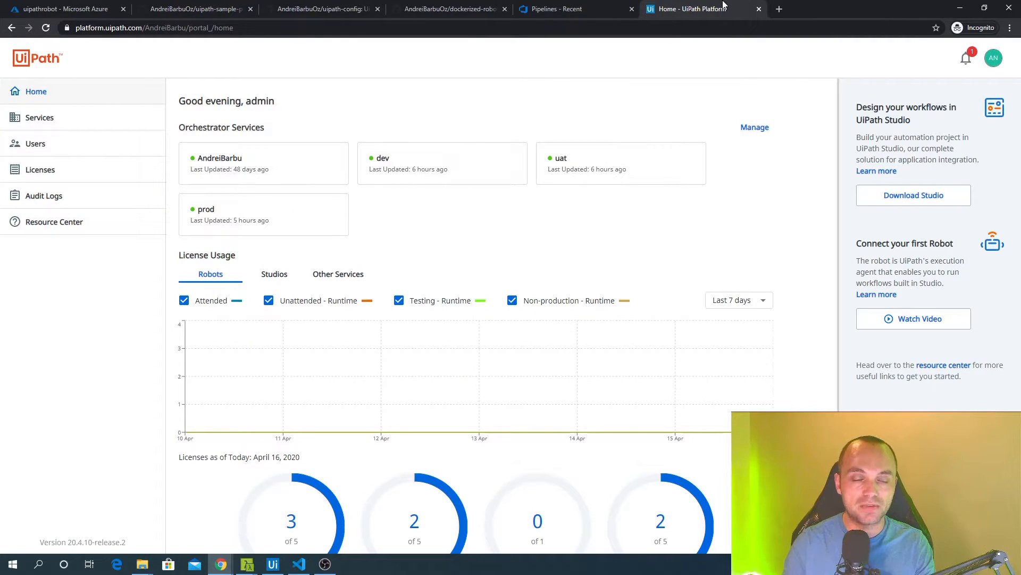
Open the list of UiPath Platform services and switch to the uipath-sample project in UiPath Studio.
{"action": "left_click", "coordinate": [35, 119]}
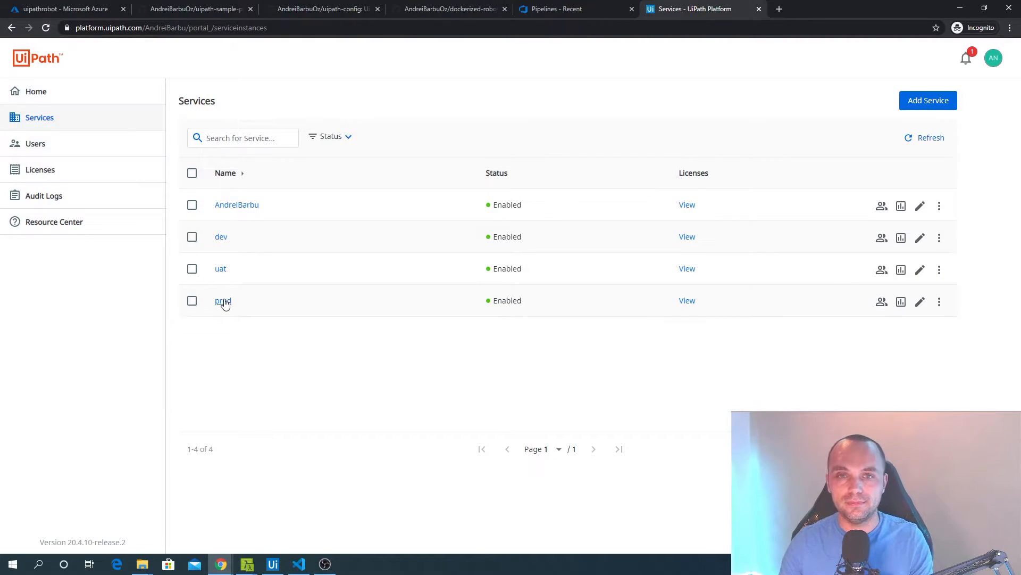
{"action": "key", "text": "alt+Tab"}
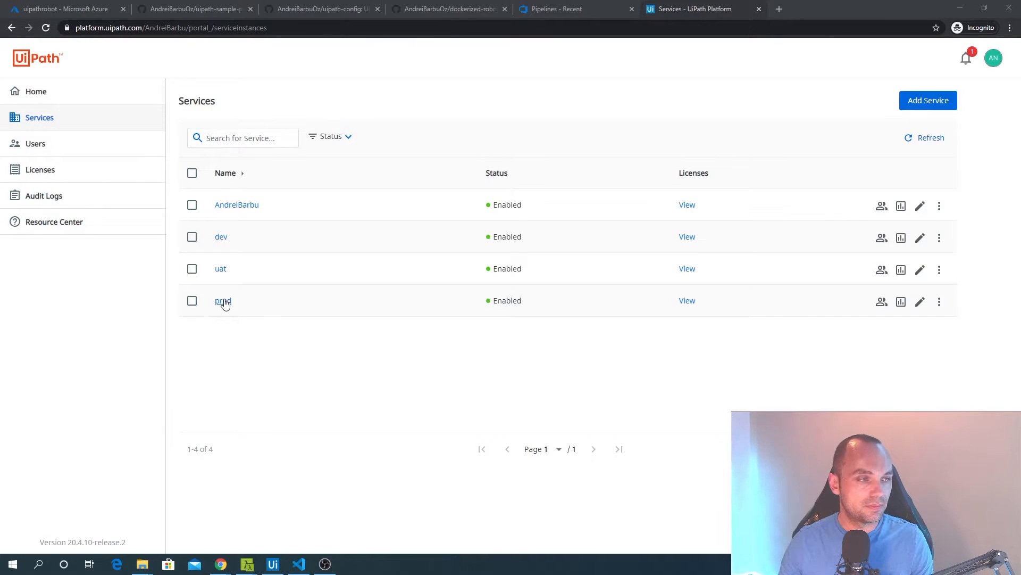
{"action": "key", "text": "alt+Tab"}
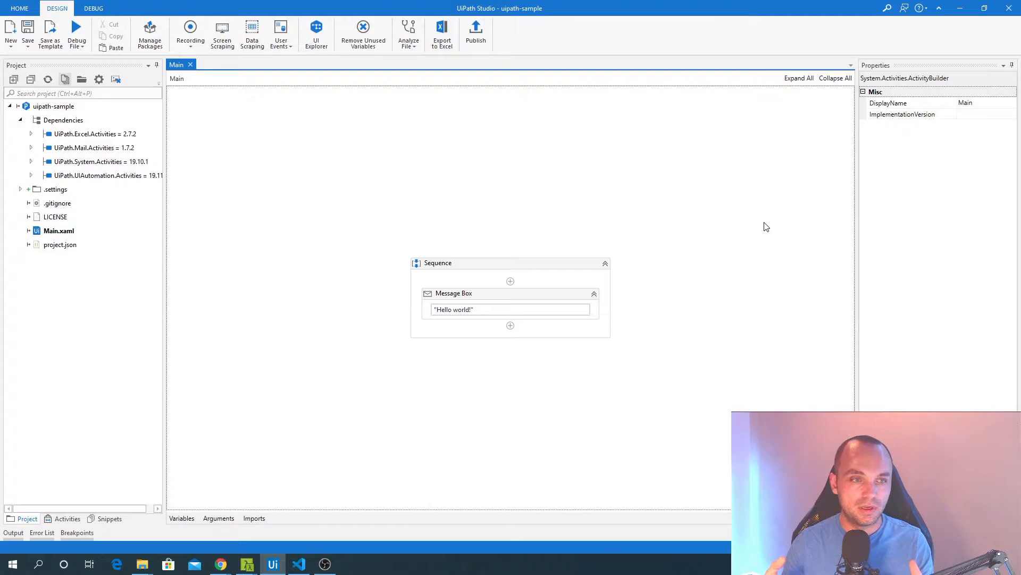
Test-run the Main workflow with its Message Box activity and dismiss the "Hello world!" message.
{"action": "left_click", "coordinate": [520, 294]}
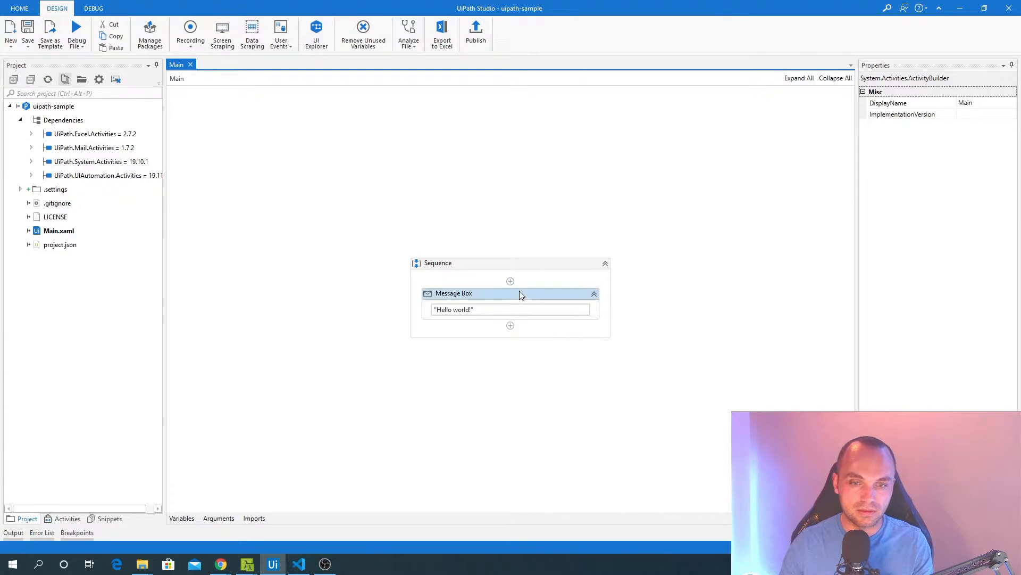
{"action": "left_click", "coordinate": [80, 44]}
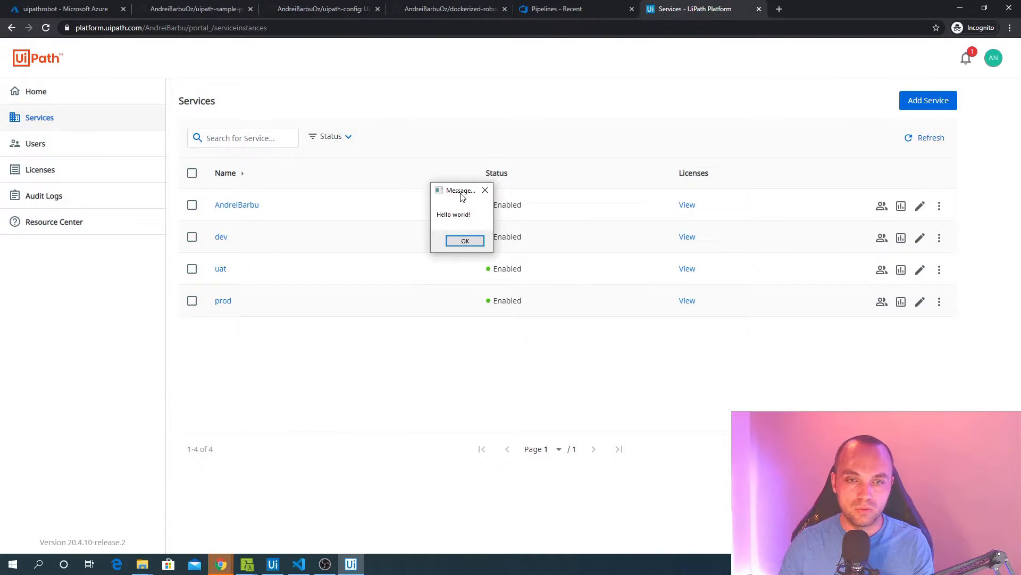
{"action": "left_click", "coordinate": [460, 241]}
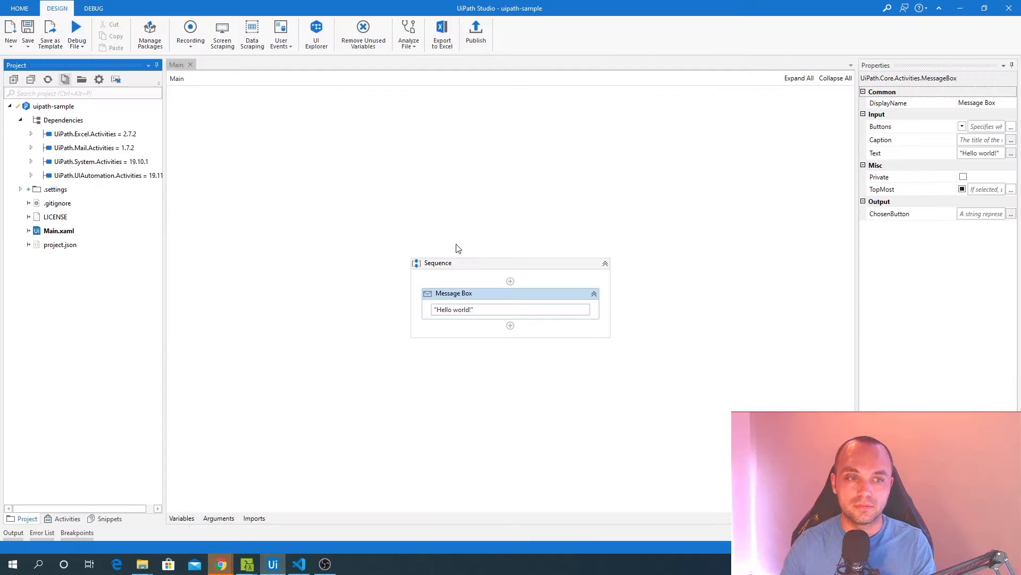
{"action": "left_click", "coordinate": [600, 152]}
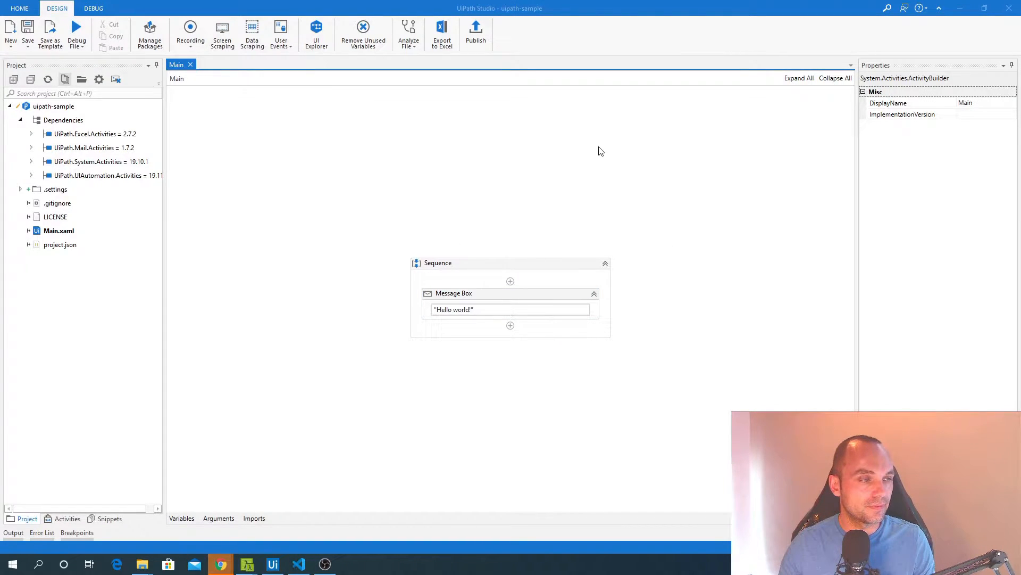
Switch to the Cmder terminal and check the Git status of the uipath-sample-project repository.
{"action": "key", "text": "alt+Tab"}
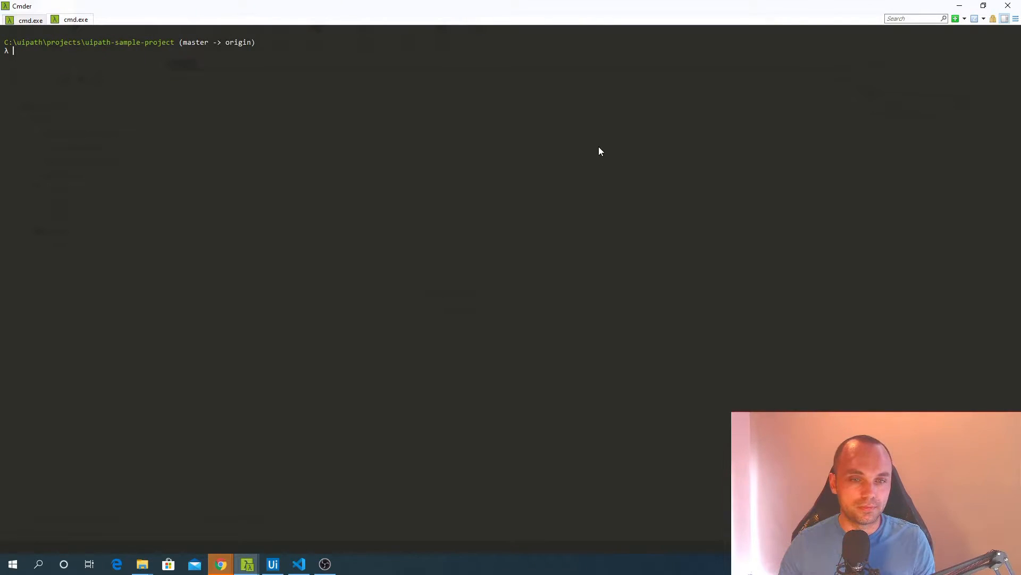
{"action": "type", "text": "git "}
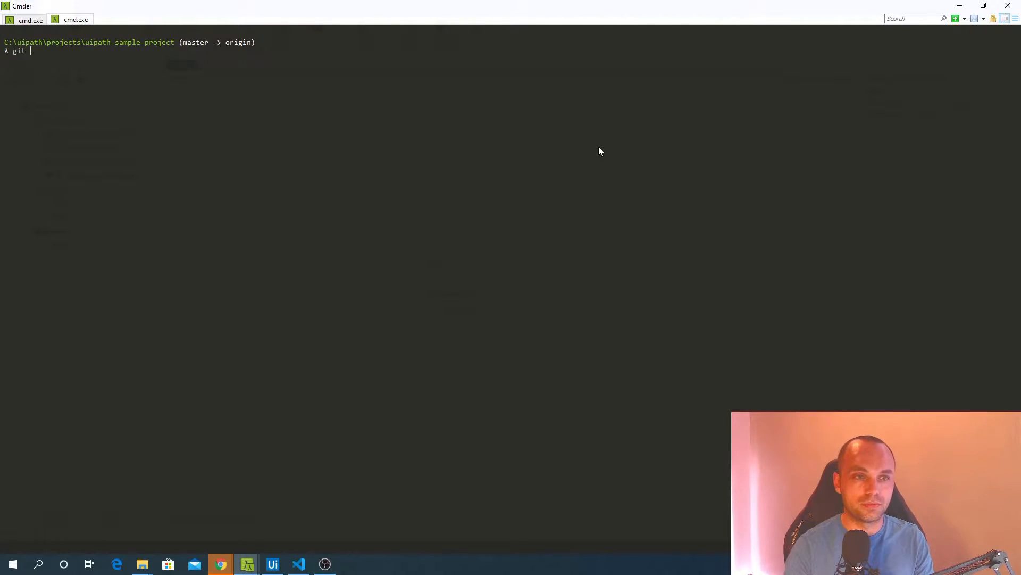
{"action": "type", "text": "status"}
{"action": "key", "text": "Return"}
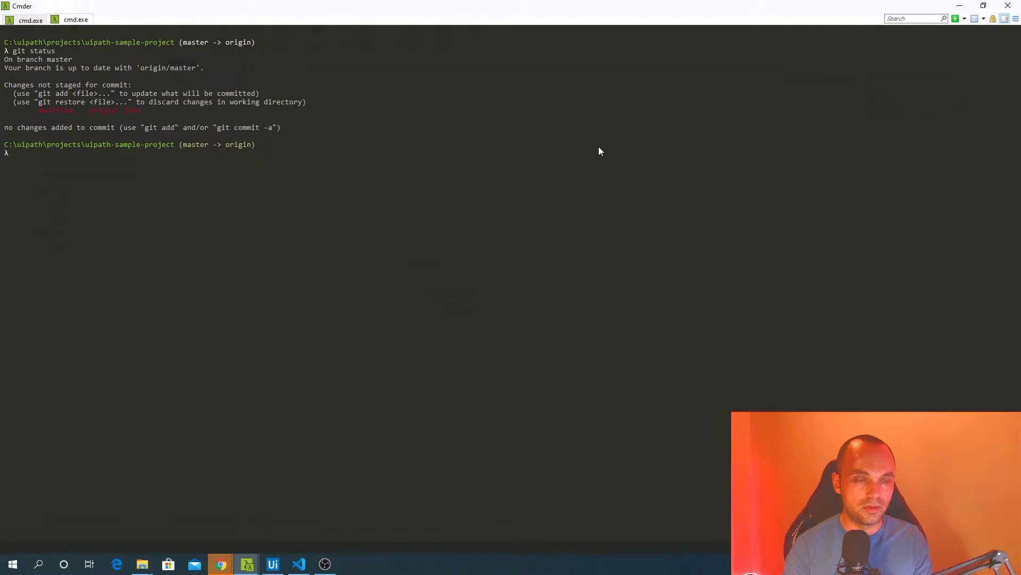
Stage all changes in the repository and commit them with the message "update project.json".
{"action": "type", "text": "gti add ."}
{"action": "key", "text": "Return"}
{"action": "type", "text": "git commit -m \"update project."}
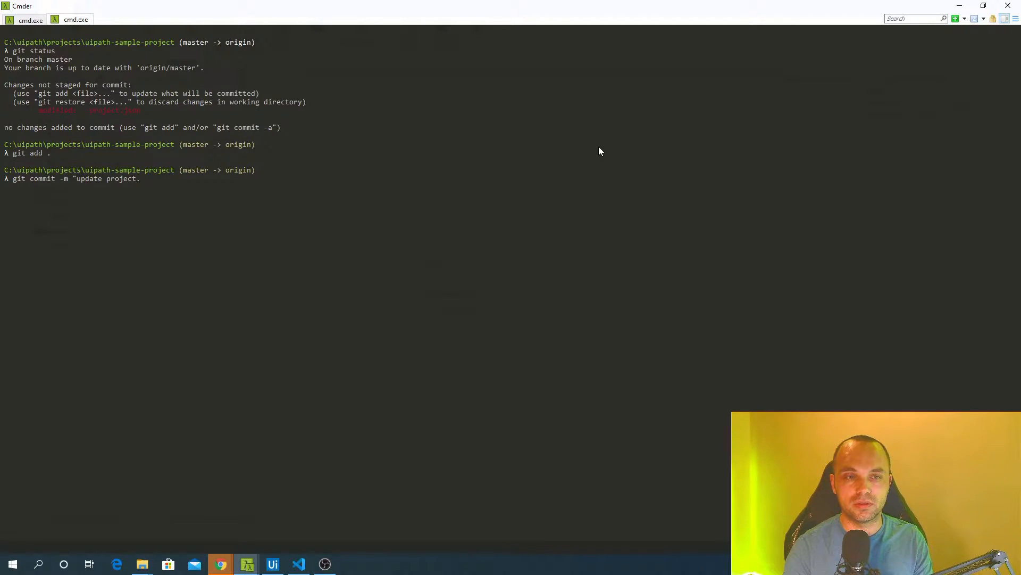
{"action": "type", "text": "\""}
{"action": "key", "text": "Return"}
Push the commit to the remote with git push -u origin.
{"action": "type", "text": "git push"}
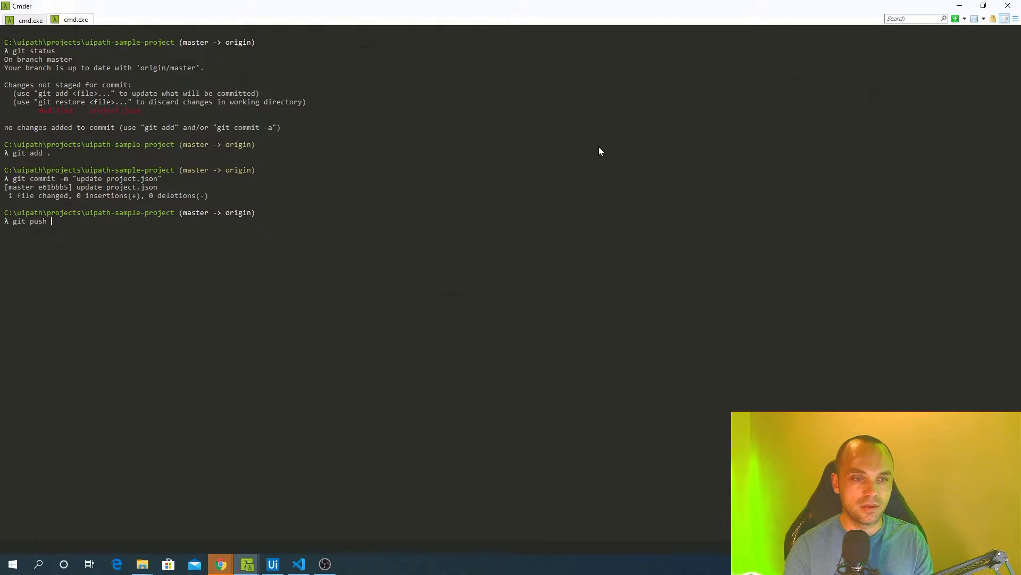
{"action": "type", "text": " -u origin"}
{"action": "key", "text": "Return"}
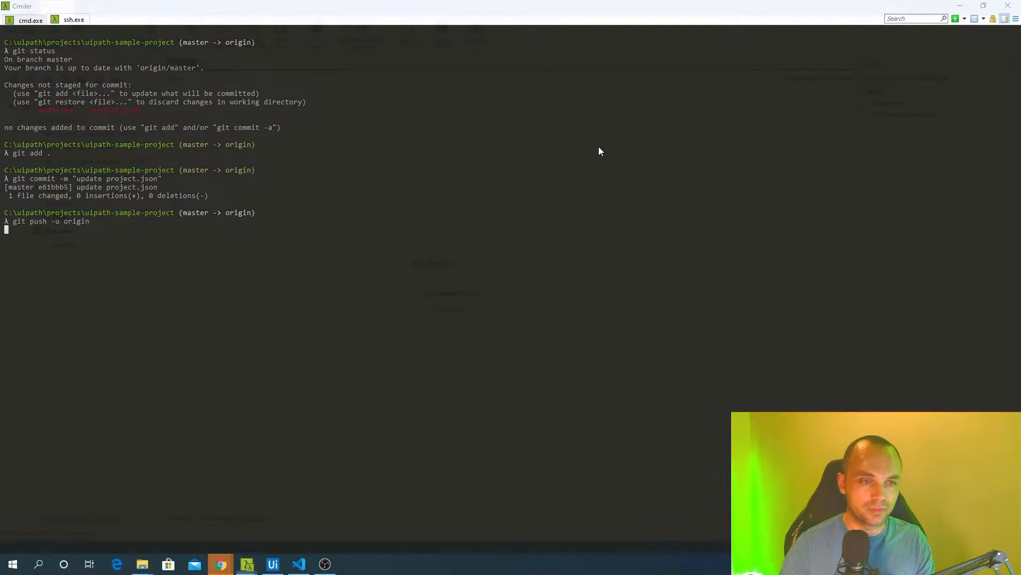
Switch to Azure DevOps in the browser and start a new pipeline for the GitHub repository uipath-sample-project using the Starter pipeline template.
{"action": "key", "text": "alt+Tab"}
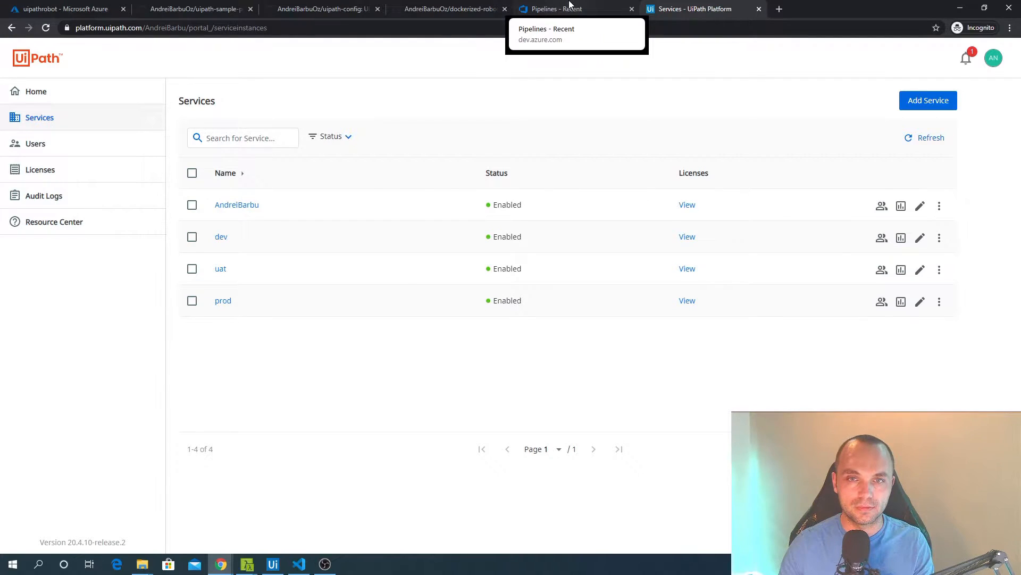
{"action": "left_click", "coordinate": [570, 4]}
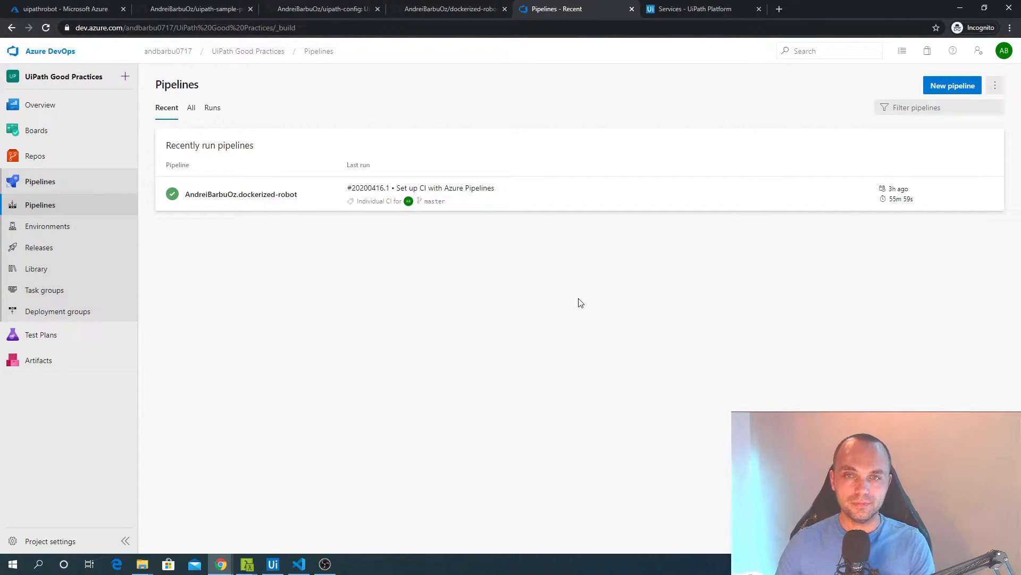
{"action": "key", "text": "alt+Tab"}
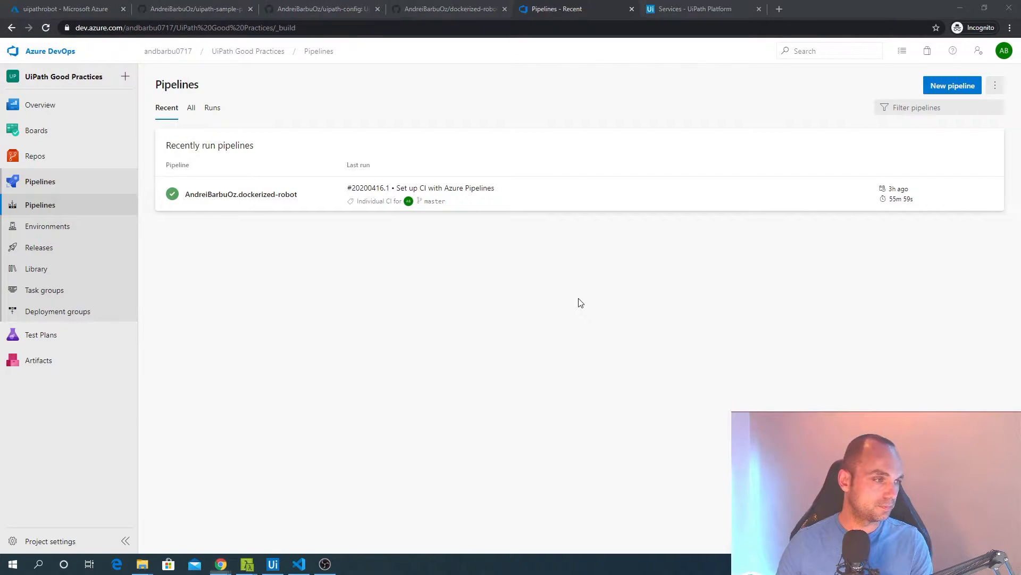
{"action": "key", "text": "alt+Tab"}
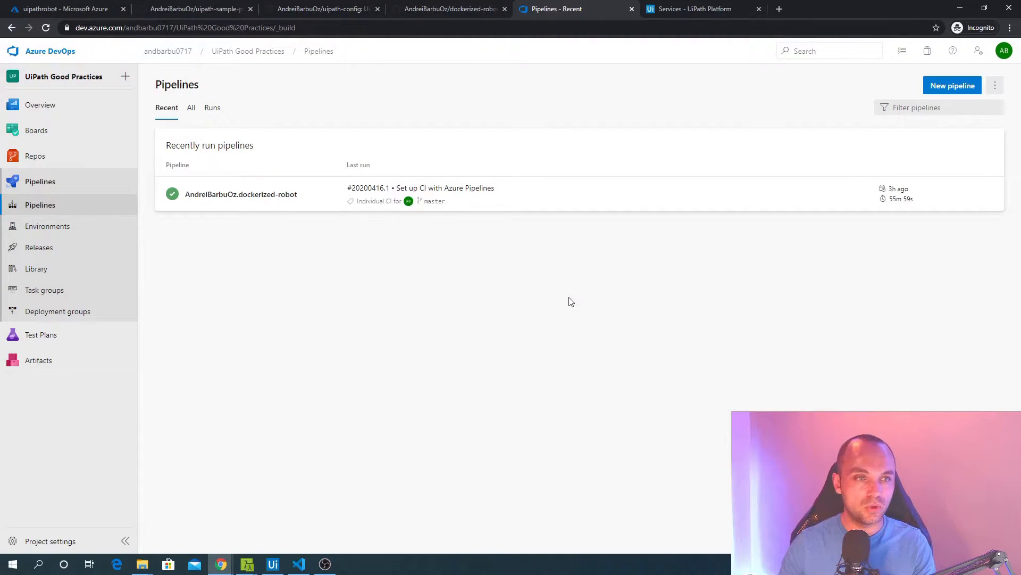
{"action": "left_click", "coordinate": [950, 86]}
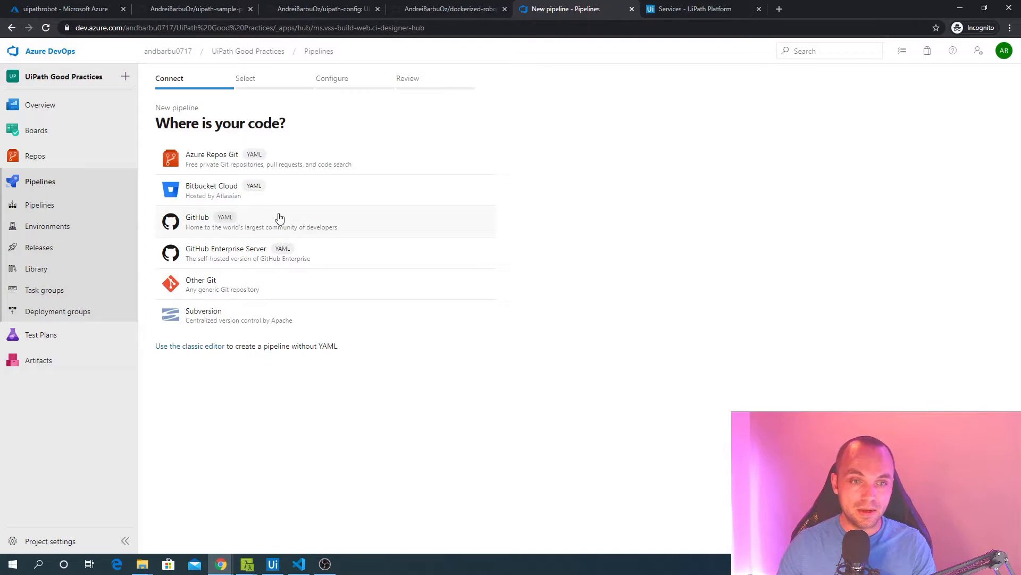
{"action": "left_click", "coordinate": [280, 218]}
{"action": "left_click", "coordinate": [535, 358]}
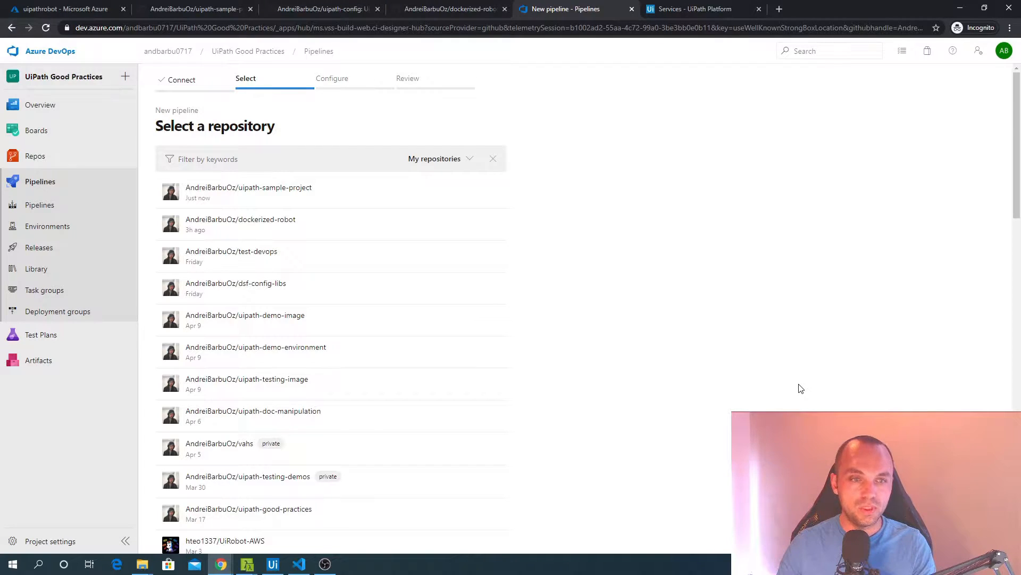
{"action": "left_click", "coordinate": [265, 197]}
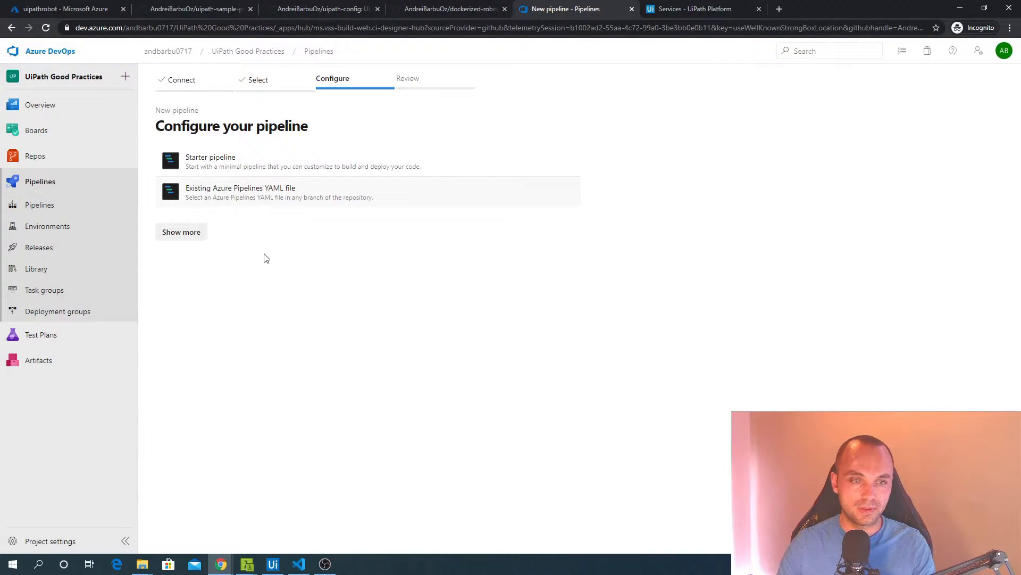
{"action": "left_click", "coordinate": [243, 166]}
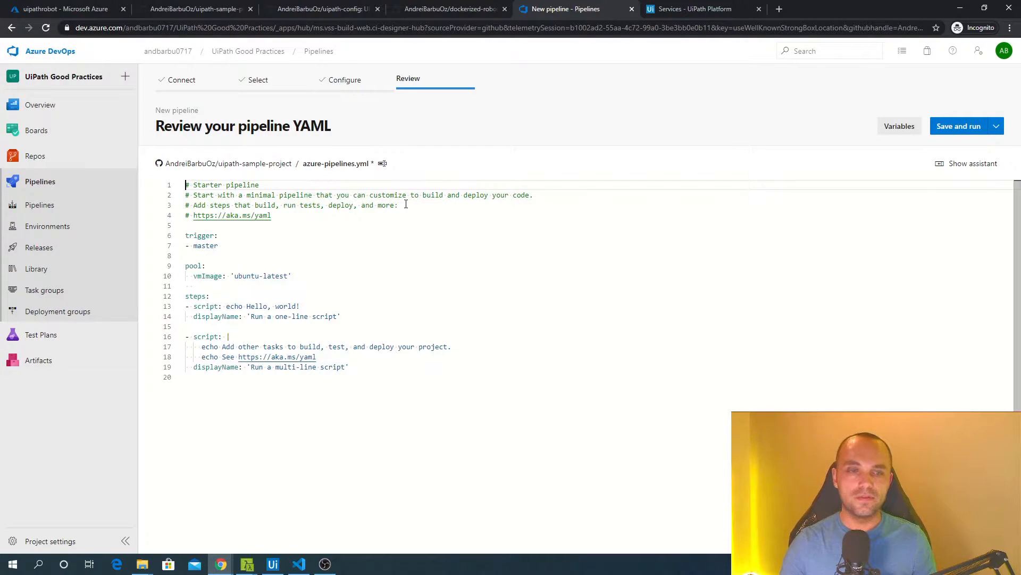
Change the pool's vmImage in azure-pipelines.yml to 'windows-latest'.
{"action": "key", "text": "Down"}
{"action": "key", "text": "Down"}
{"action": "key", "text": "Down"}
{"action": "key", "text": "Down"}
{"action": "key", "text": "Down"}
{"action": "key", "text": "Down"}
{"action": "key", "text": "Down"}
{"action": "key", "text": "Down"}
{"action": "key", "text": "Down"}
{"action": "key", "text": "End"}
{"action": "key", "text": "shift+Left"}
{"action": "key", "text": "shift+Left"}
{"action": "key", "text": "shift+Left"}
{"action": "key", "text": "shift+Left"}
{"action": "key", "text": "shift+Left"}
{"action": "key", "text": "shift+Left"}
{"action": "key", "text": "shift+Left"}
{"action": "key", "text": "shift+Left"}
{"action": "key", "text": "shift+Left"}
{"action": "key", "text": "shift+Left"}
{"action": "key", "text": "shift+Left"}
{"action": "key", "text": "shift+Left"}
{"action": "key", "text": "shift+Left"}
{"action": "key", "text": "shift+Left"}
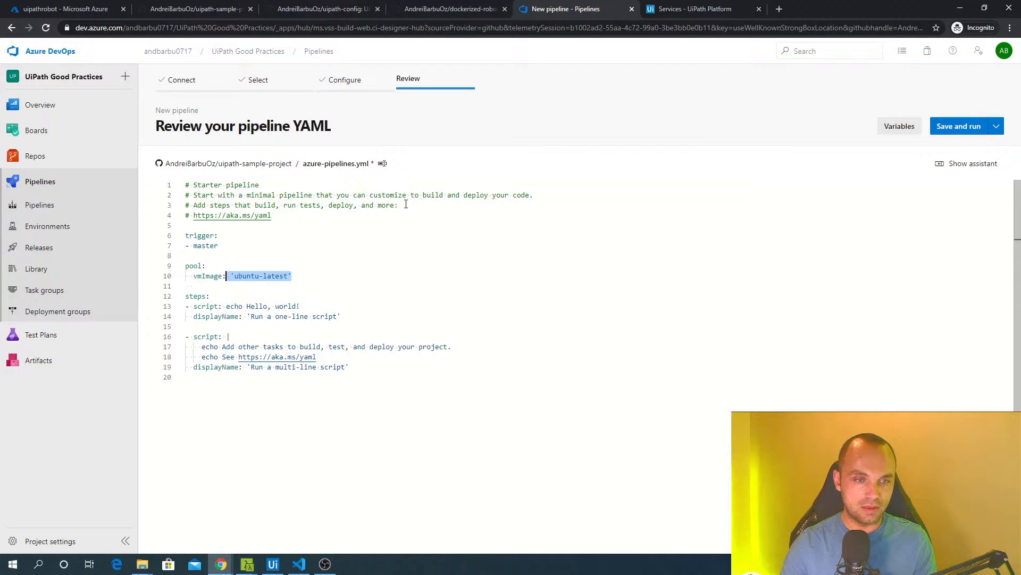
{"action": "key", "text": "End"}
{"action": "key", "text": "ctrl+shift+Left"}
{"action": "type", "text": "windows"}
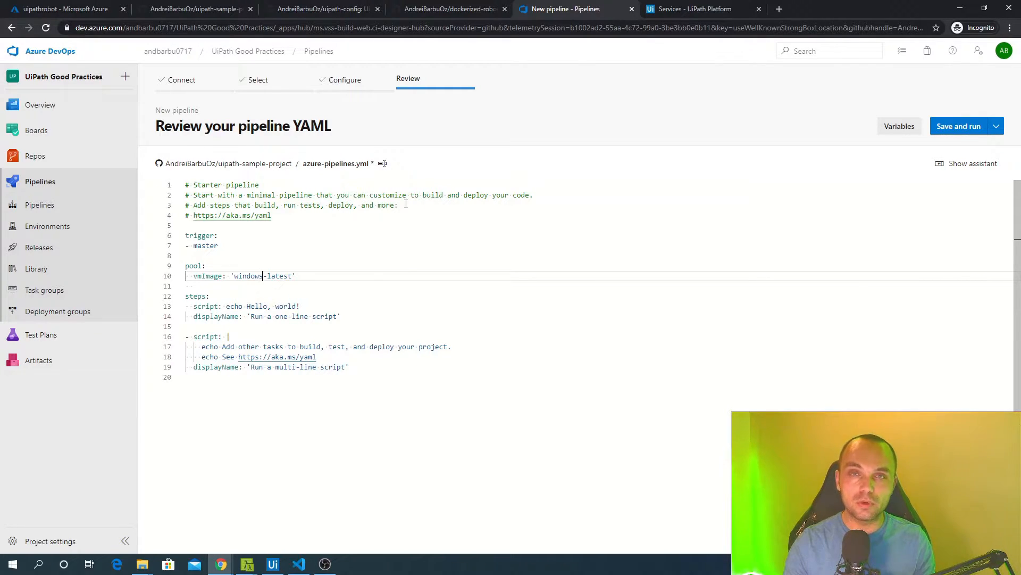
Search the web for "azure devops custom container" and find the Endpoints section of the Container Jobs documentation.
{"action": "key", "text": "ctrl+t"}
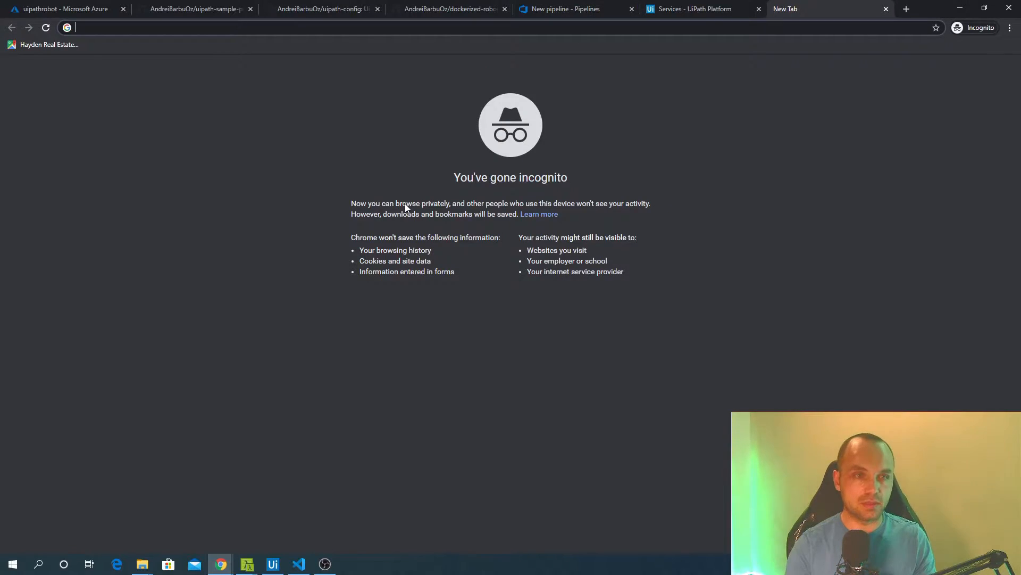
{"action": "type", "text": "azure devo"}
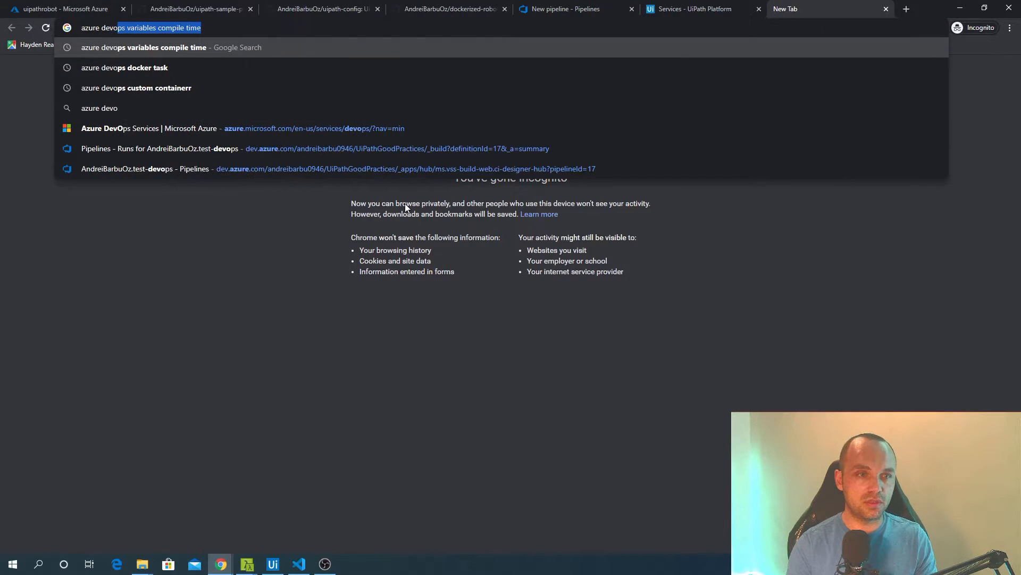
{"action": "type", "text": "ps custom container"}
{"action": "key", "text": "Return"}
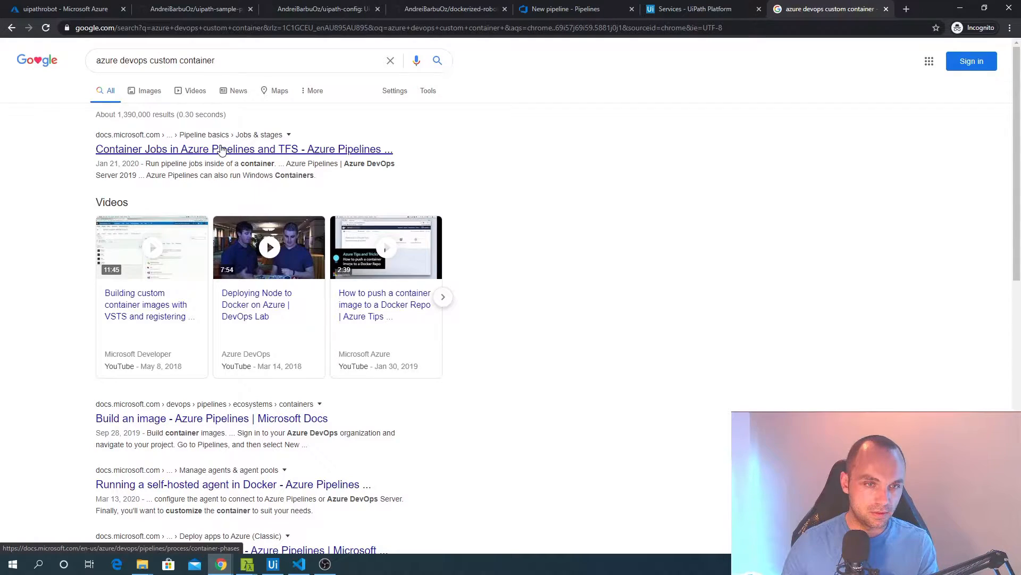
{"action": "left_click", "coordinate": [222, 151]}
{"action": "scroll", "coordinate": [695, 221], "scroll_direction": "down", "scroll_amount": 15}
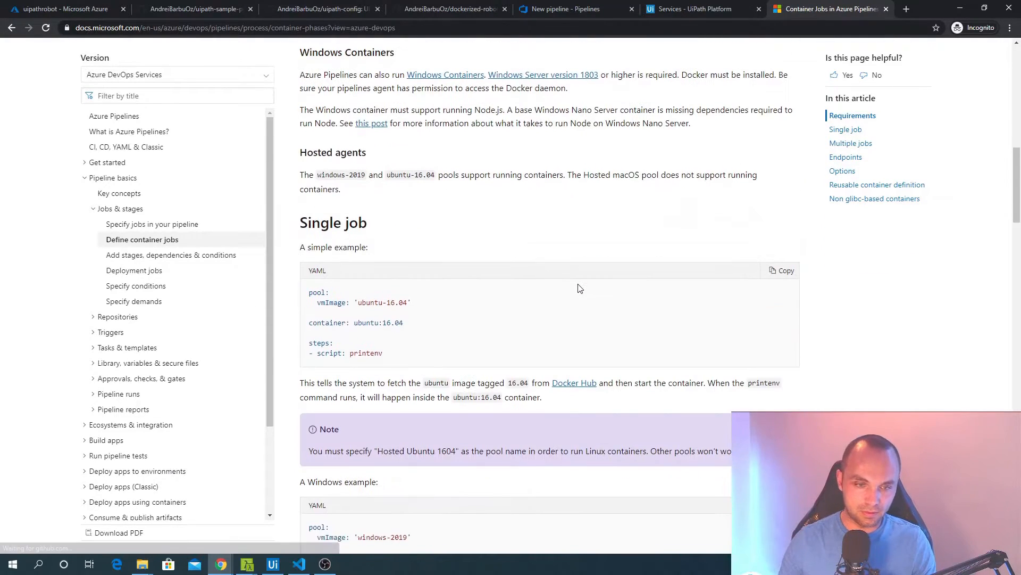
{"action": "scroll", "coordinate": [580, 287], "scroll_direction": "down", "scroll_amount": 10}
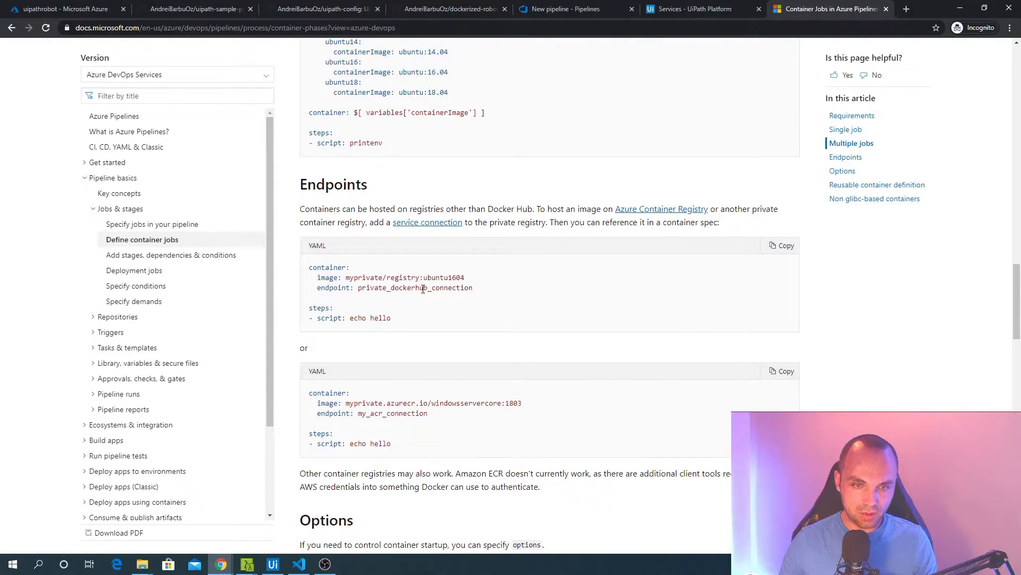
Copy the first container block with image and endpoint from the Endpoints section into the pipeline YAML between the pool and steps sections.
{"action": "left_click_drag", "start_coordinate": [351, 301], "coordinate": [309, 267]}
{"action": "key", "text": "ctrl+c"}
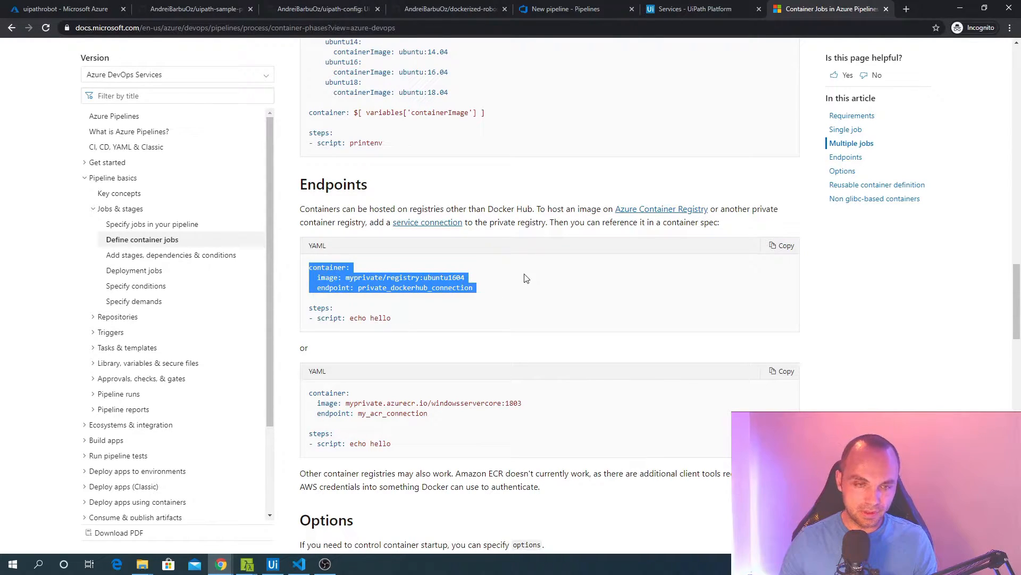
{"action": "left_click", "coordinate": [580, 9]}
{"action": "key", "text": "ctrl+End"}
{"action": "key", "text": "Up"}
{"action": "key", "text": "Up"}
{"action": "key", "text": "Up"}
{"action": "key", "text": "Up"}
{"action": "key", "text": "Up"}
{"action": "key", "text": "Up"}
{"action": "key", "text": "Up"}
{"action": "key", "text": "Up"}
{"action": "key", "text": "Up"}
{"action": "key", "text": "Return"}
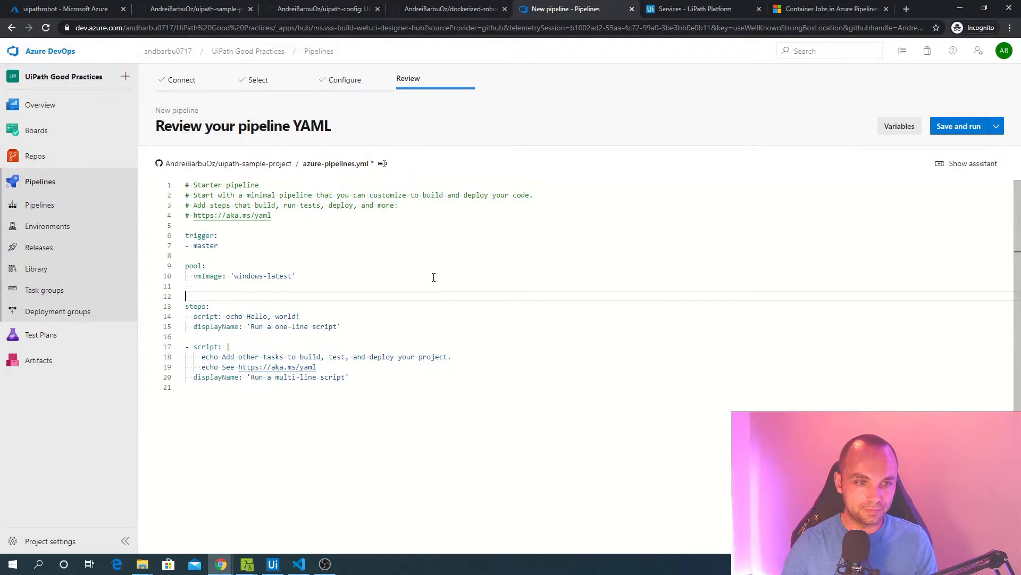
{"action": "key", "text": "ctrl+v"}
Replace the container's image value with uipathrobot.azurecr.io/uipathrobot:latest, copied from the latest tag's pull command in the Azure container registry.
{"action": "key", "text": "Down"}
{"action": "key", "text": "End"}
{"action": "key", "text": "ctrl+shift+Left"}
{"action": "key", "text": "ctrl+shift+Left"}
{"action": "key", "text": "ctrl+shift+Left"}
{"action": "key", "text": "ctrl+shift+Left"}
{"action": "key", "text": "ctrl+shift+Left"}
{"action": "key", "text": "ctrl+shift+Left"}
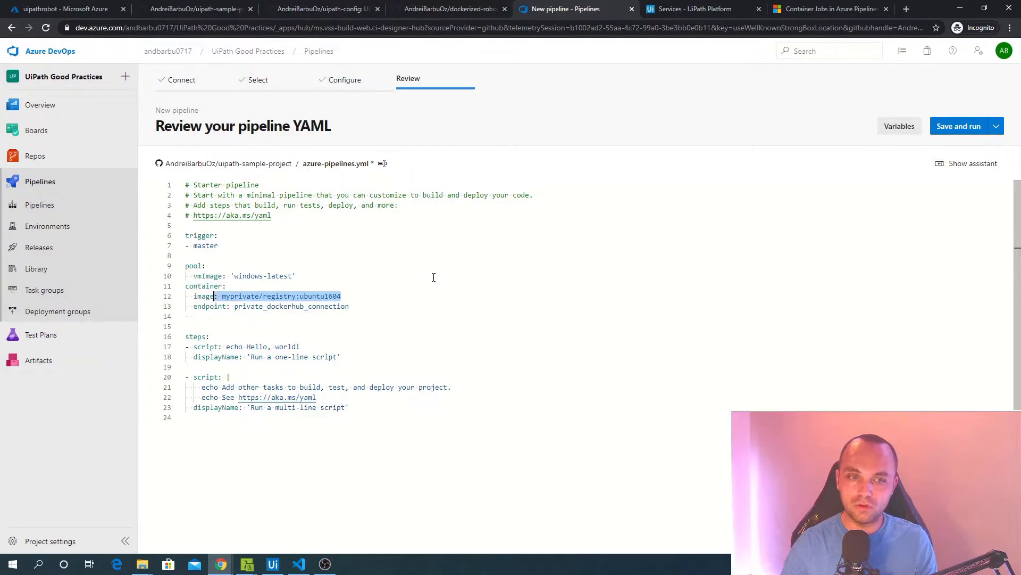
{"action": "left_click", "coordinate": [68, 5]}
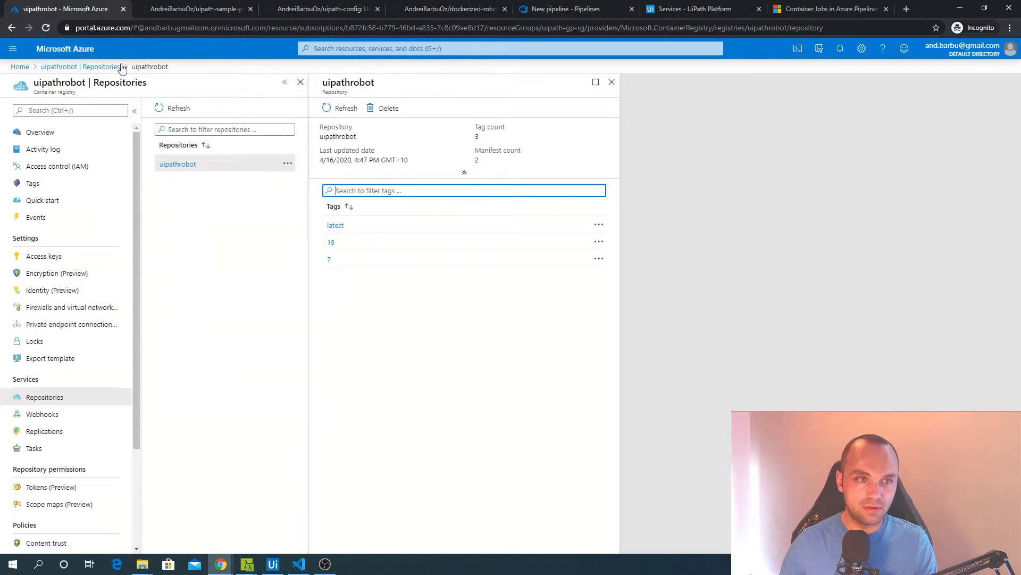
{"action": "left_click", "coordinate": [336, 225]}
{"action": "left_click_drag", "start_coordinate": [610, 135], "coordinate": [523, 138]}
{"action": "left_click_drag", "start_coordinate": [667, 233], "coordinate": [530, 233]}
{"action": "key", "text": "ctrl+c"}
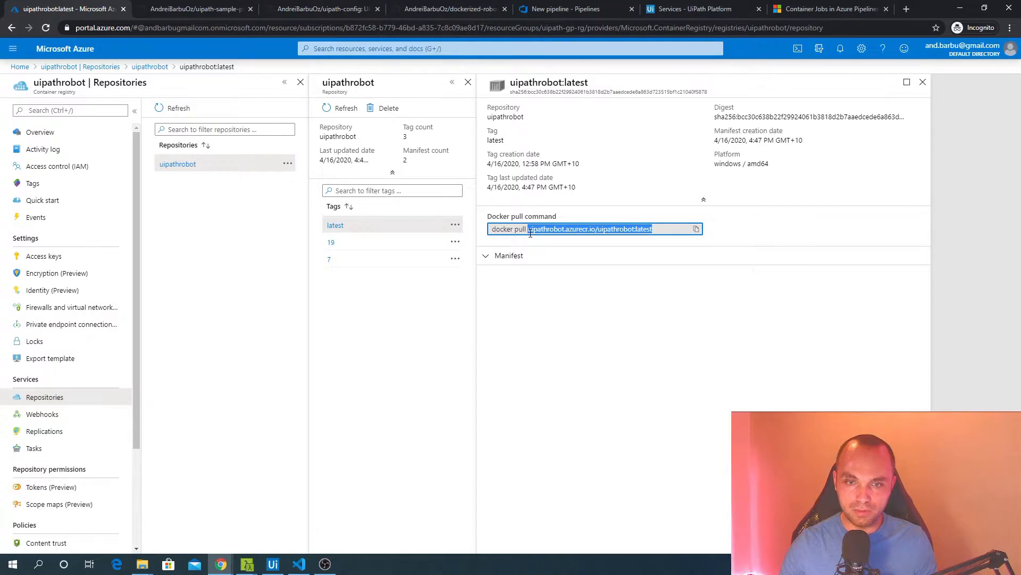
{"action": "left_click", "coordinate": [565, 9]}
{"action": "key", "text": "ctrl+v"}
Open the robot-container-registry Docker Registry connection in the project's service connections and copy its name.
{"action": "key", "text": "Down"}
{"action": "key", "text": "ctrl+shift+Left"}
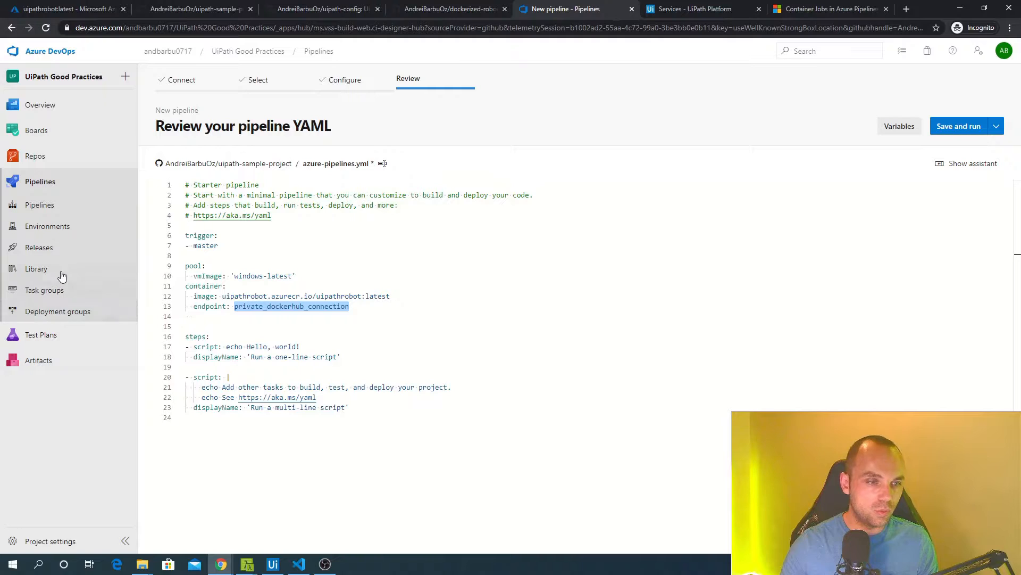
{"action": "left_click", "coordinate": [13, 542], "text": "ctrl"}
{"action": "key", "text": "ctrl+Tab"}
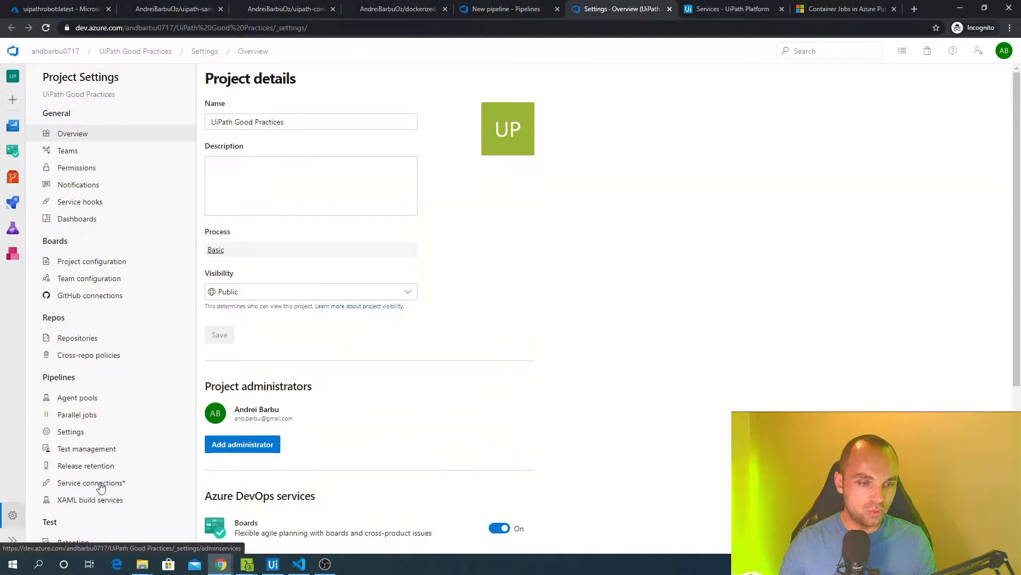
{"action": "left_click", "coordinate": [100, 484]}
{"action": "left_click", "coordinate": [278, 154]}
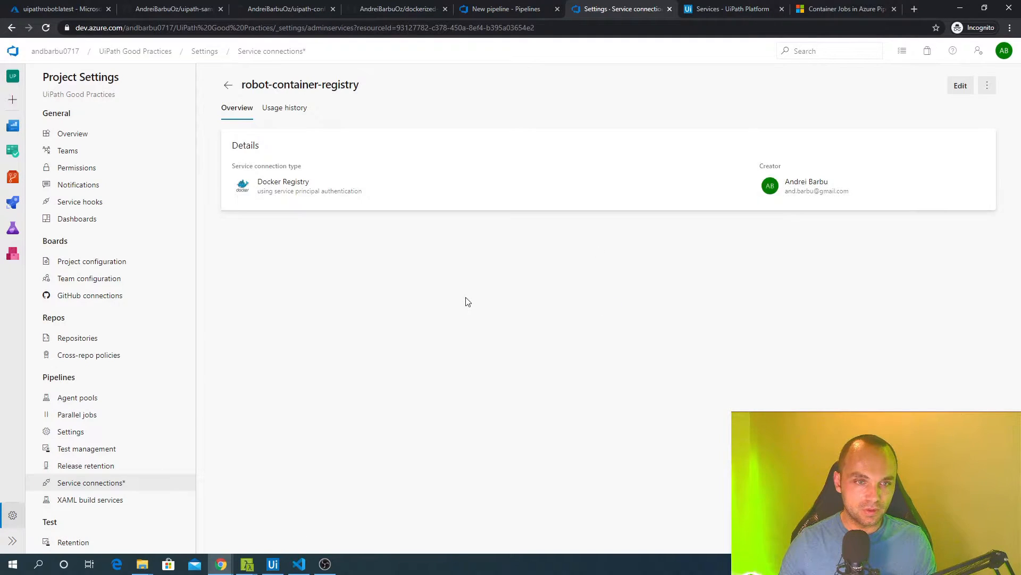
{"action": "left_click_drag", "start_coordinate": [314, 182], "coordinate": [262, 181]}
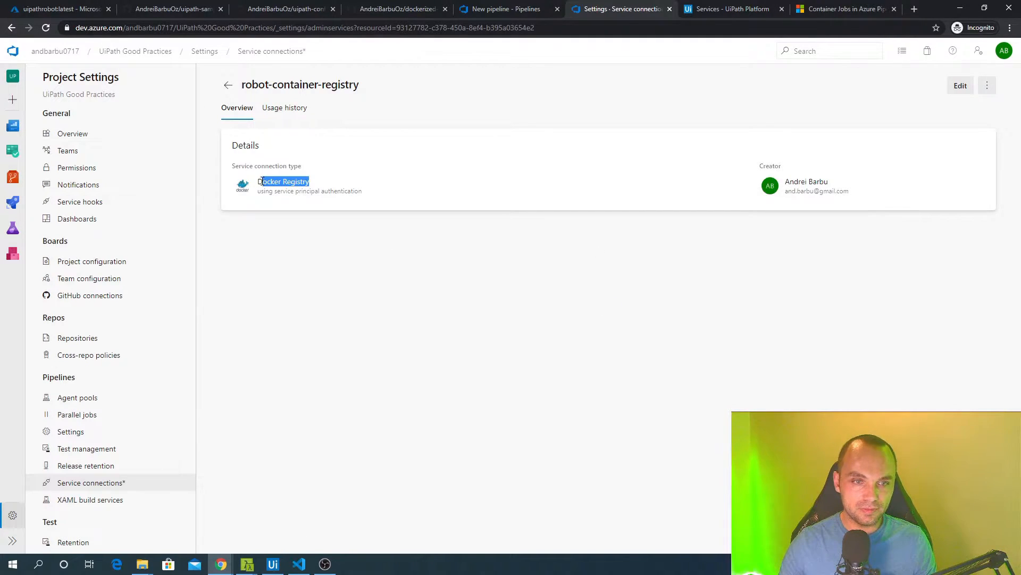
{"action": "left_click", "coordinate": [326, 208]}
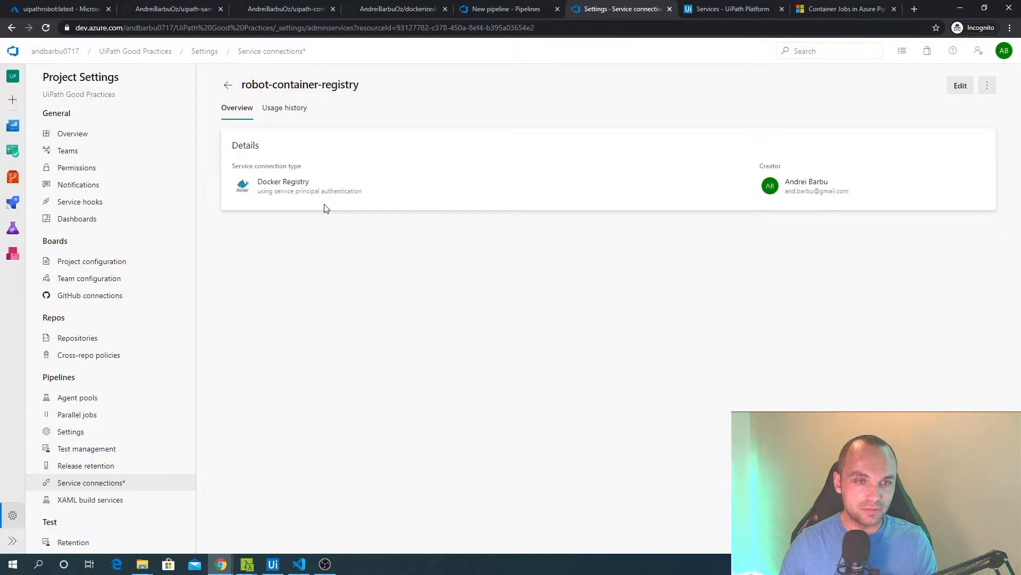
{"action": "left_click_drag", "start_coordinate": [360, 100], "coordinate": [243, 96]}
{"action": "key", "text": "ctrl+c"}
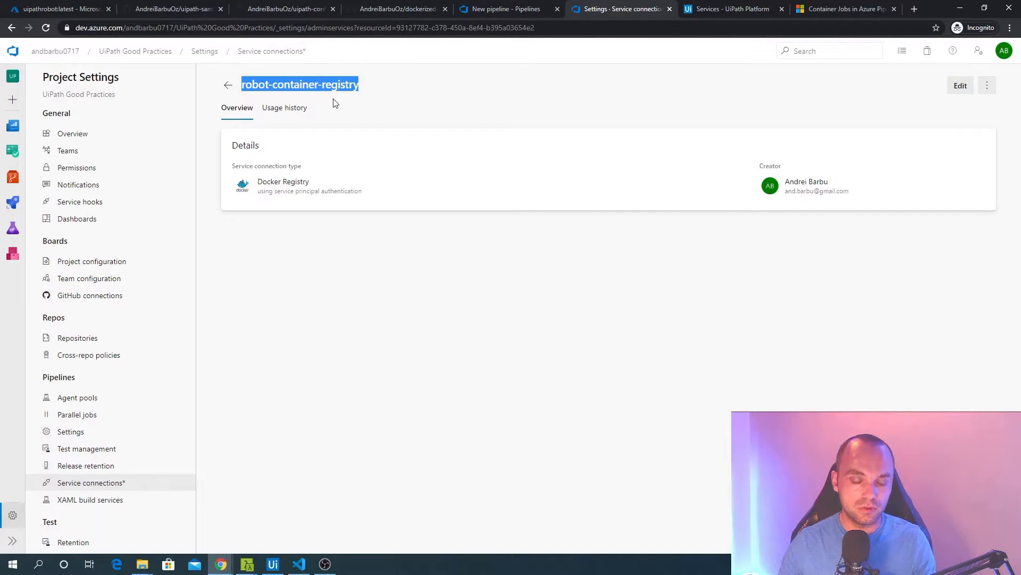
Replace the container's endpoint value in the pipeline YAML with the copied connection name, robot-container-registry.
{"action": "left_click", "coordinate": [365, 306]}
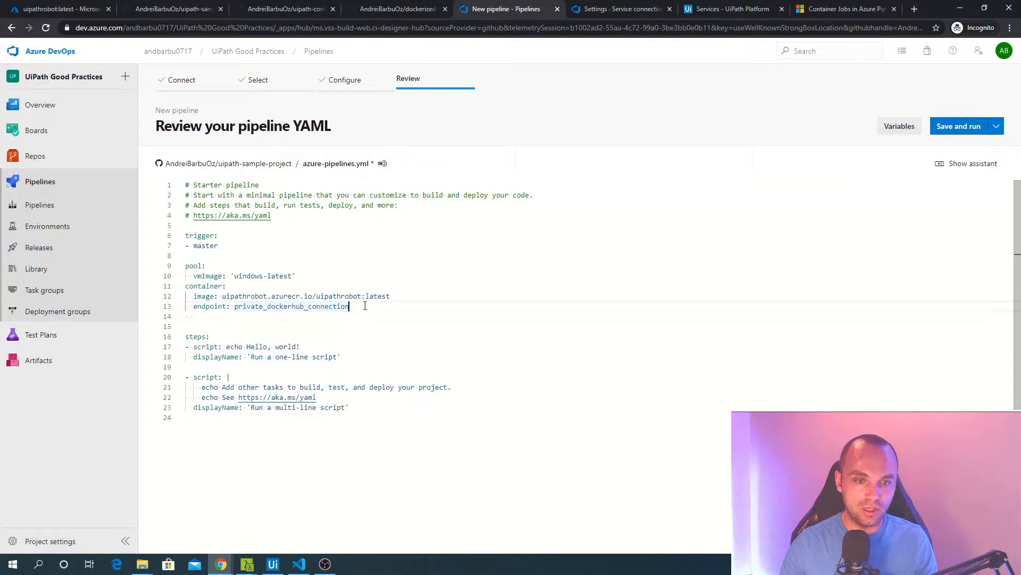
{"action": "key", "text": "ctrl+shift+Left"}
{"action": "key", "text": "ctrl+shift+Left"}
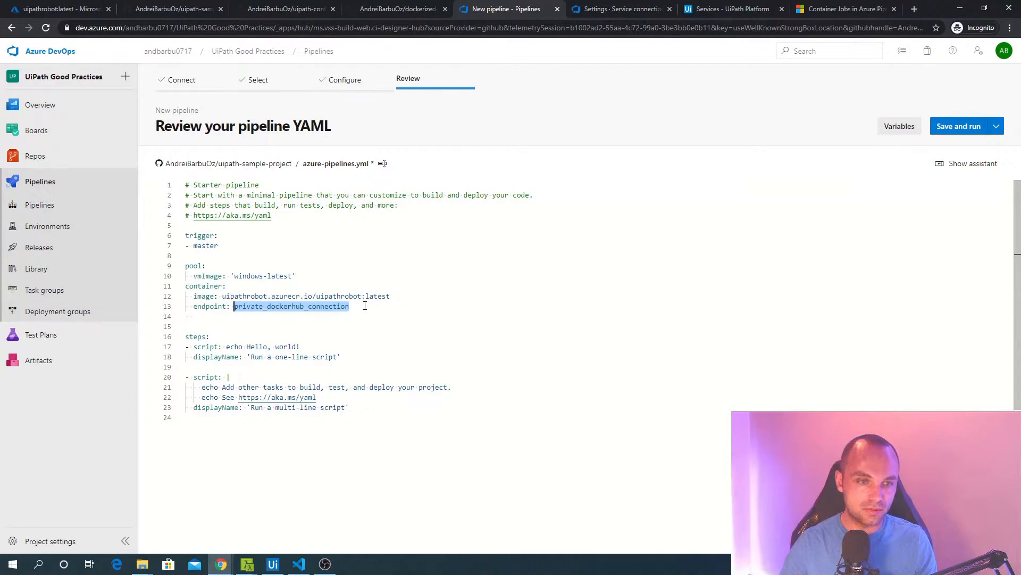
{"action": "key", "text": "ctrl+v"}
Delete the starter pipeline comment lines above the trigger section of azure-pipelines.yml.
{"action": "key", "text": "alt+Tab"}
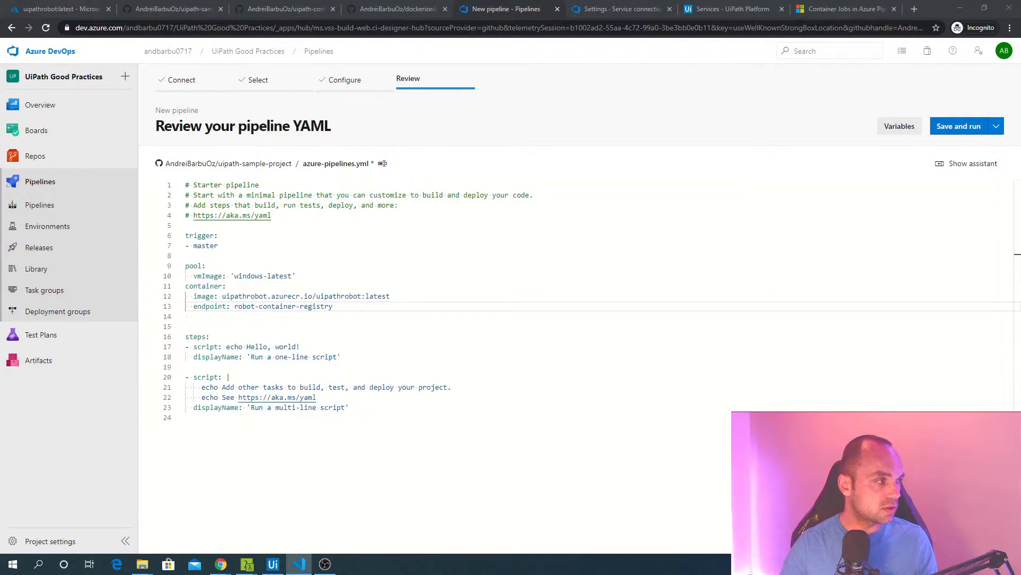
{"action": "left_click", "coordinate": [335, 231]}
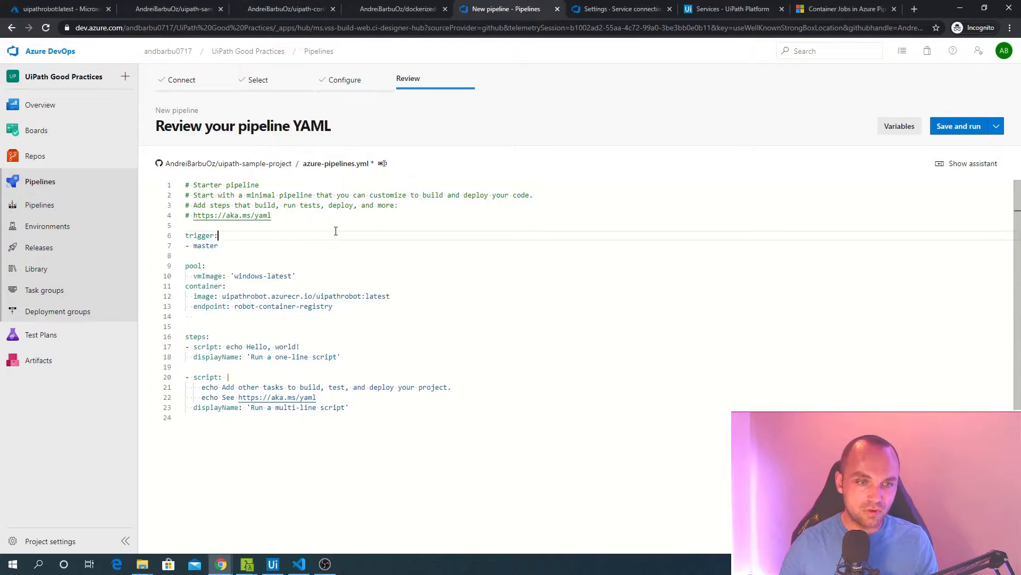
{"action": "key", "text": "shift+Up"}
{"action": "key", "text": "shift+Up"}
{"action": "key", "text": "shift+Up"}
{"action": "key", "text": "shift+Up"}
{"action": "key", "text": "shift+Up"}
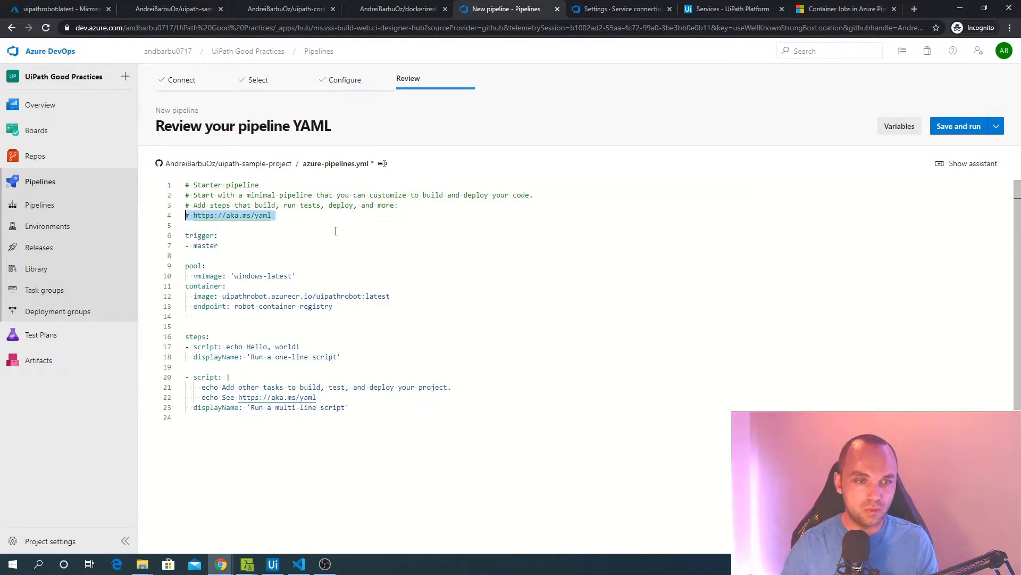
{"action": "key", "text": "Delete"}
Add a variables section below the trigger with the variable agent.preferPowerShellOnContainers set to 'True'.
{"action": "type", "text": "- name: agent.preferPowerShellOnContainers   value: 'True'"}
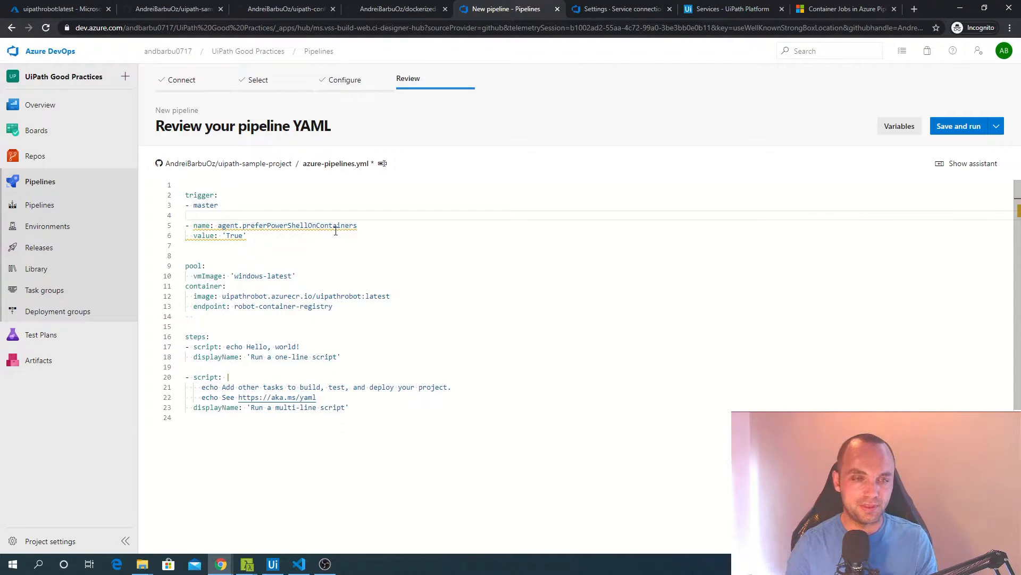
{"action": "type", "text": "varia"}
{"action": "key", "text": "Return"}
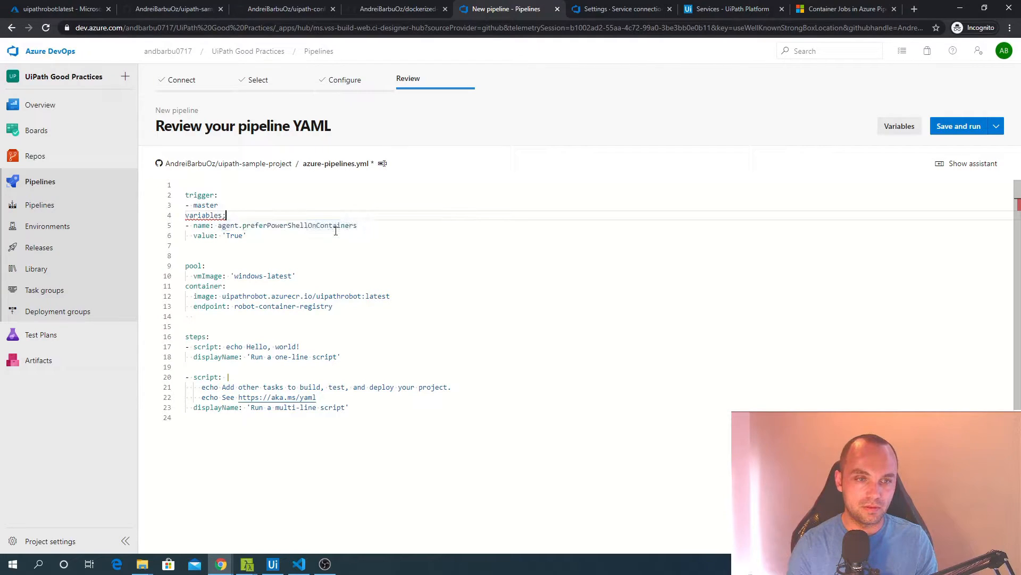
{"action": "type", "text": ":"}
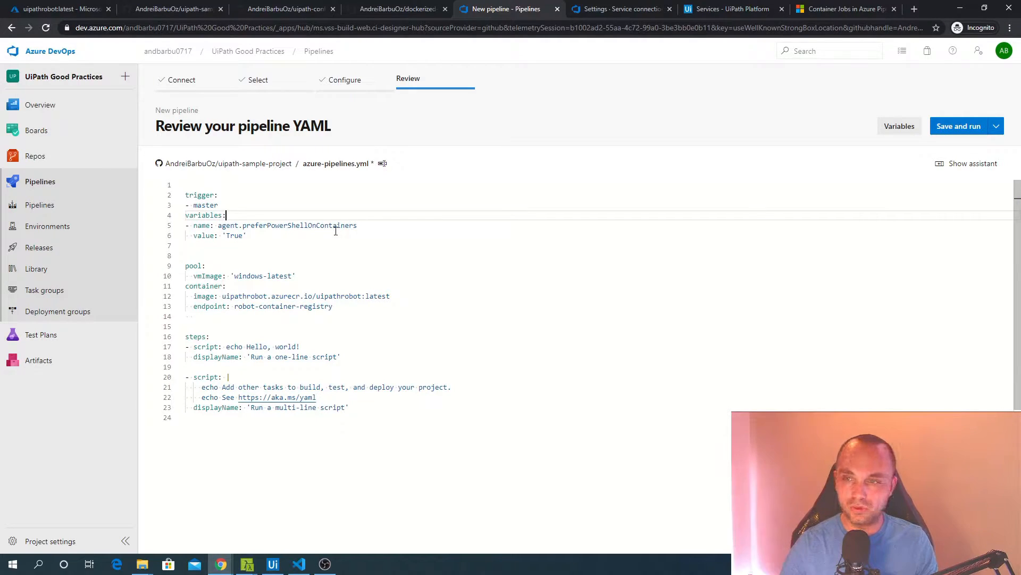
Remove the surplus blank lines above the pool and steps sections, leaving one blank line before each.
{"action": "left_click", "coordinate": [344, 240]}
{"action": "key", "text": "Down"}
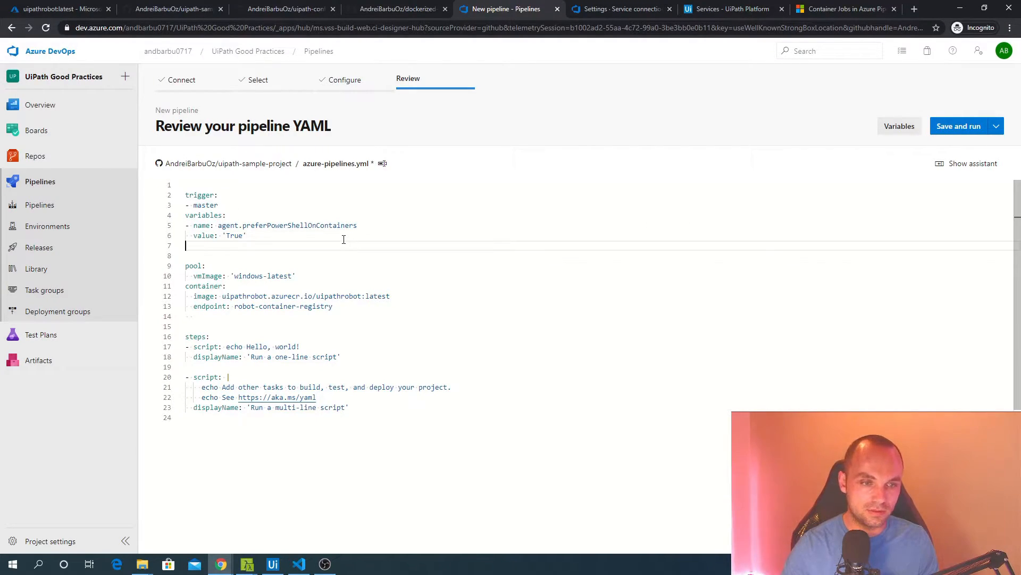
{"action": "key", "text": "Delete"}
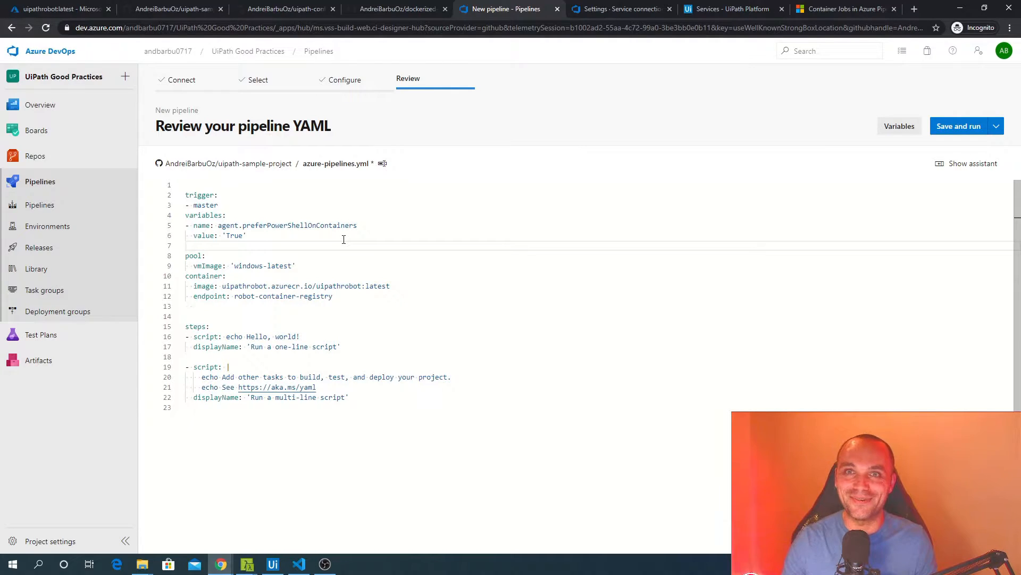
{"action": "left_click", "coordinate": [392, 304]}
{"action": "key", "text": "BackSpace"}
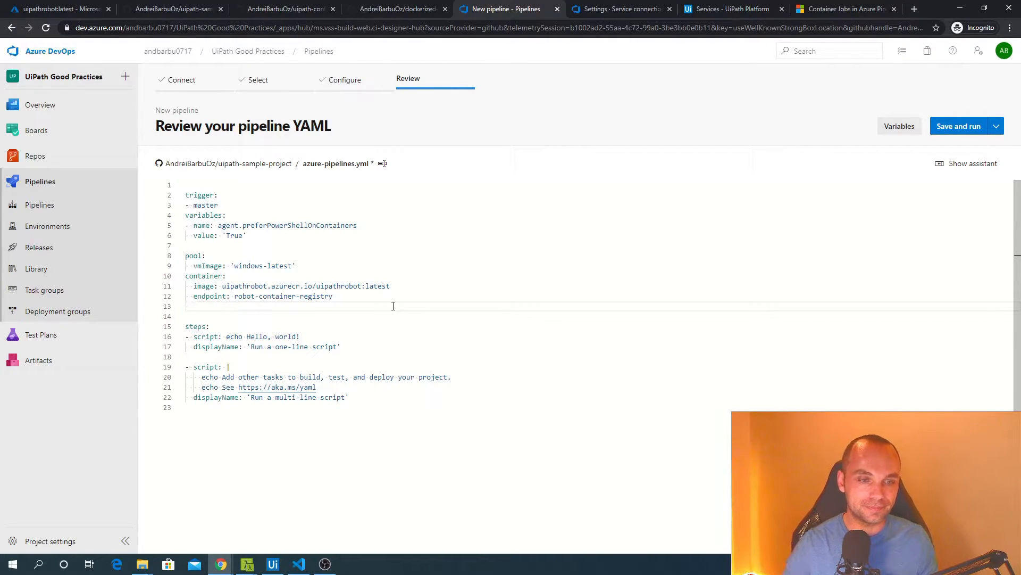
{"action": "key", "text": "Delete"}
Delete the multi-line script step from the pipeline YAML, keeping only the one-line Hello, world! script.
{"action": "key", "text": "Down"}
{"action": "key", "text": "Down"}
{"action": "key", "text": "Down"}
{"action": "key", "text": "Down"}
{"action": "key", "text": "Down"}
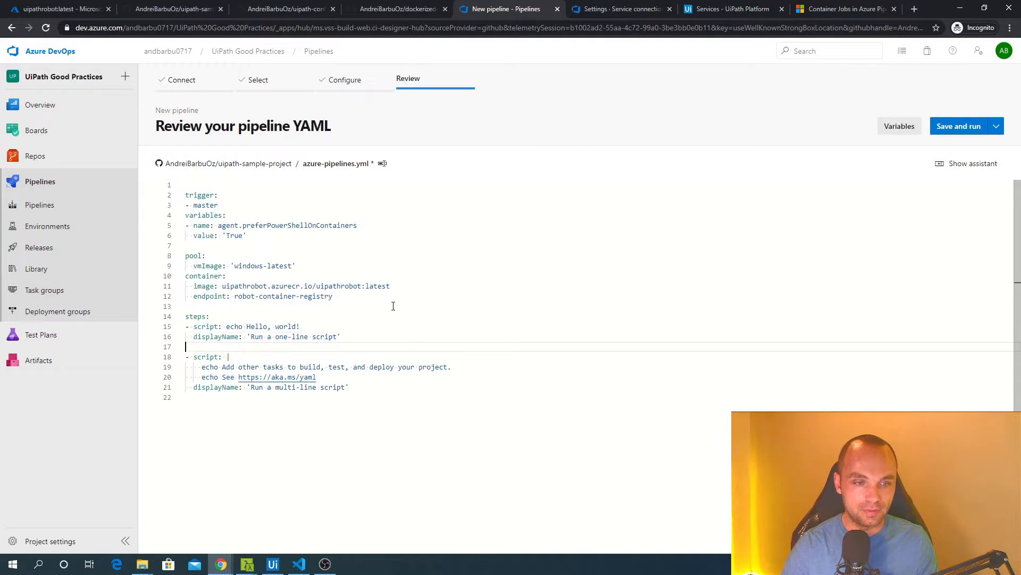
{"action": "key", "text": "shift+Down"}
{"action": "key", "text": "shift+Down"}
{"action": "key", "text": "shift+Down"}
{"action": "key", "text": "shift+Down"}
{"action": "key", "text": "Delete"}
{"action": "key", "text": "Up"}
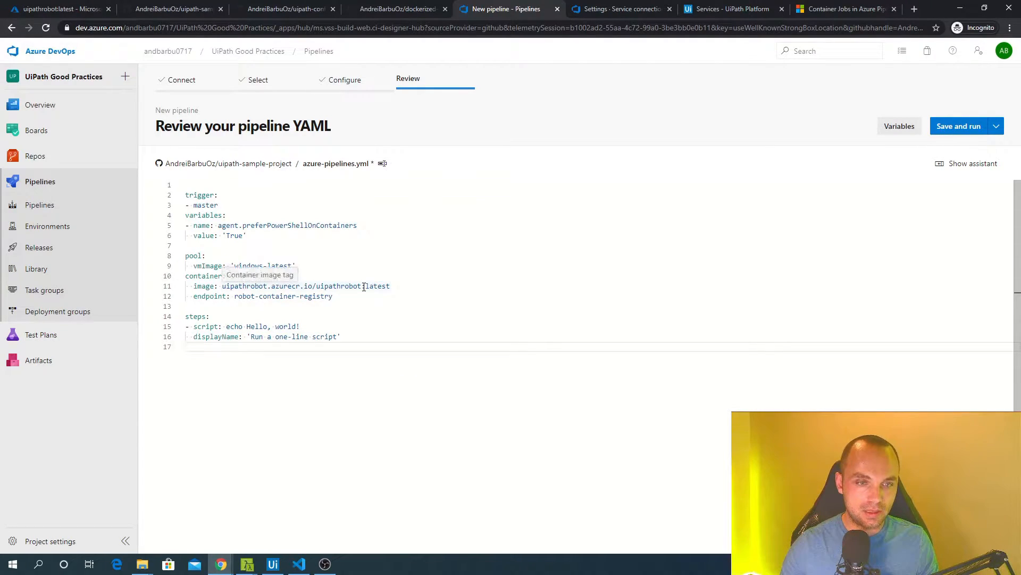
Save and run the pipeline, committing to a new azure-pipelines branch without starting a pull request.
{"action": "left_click", "coordinate": [962, 128]}
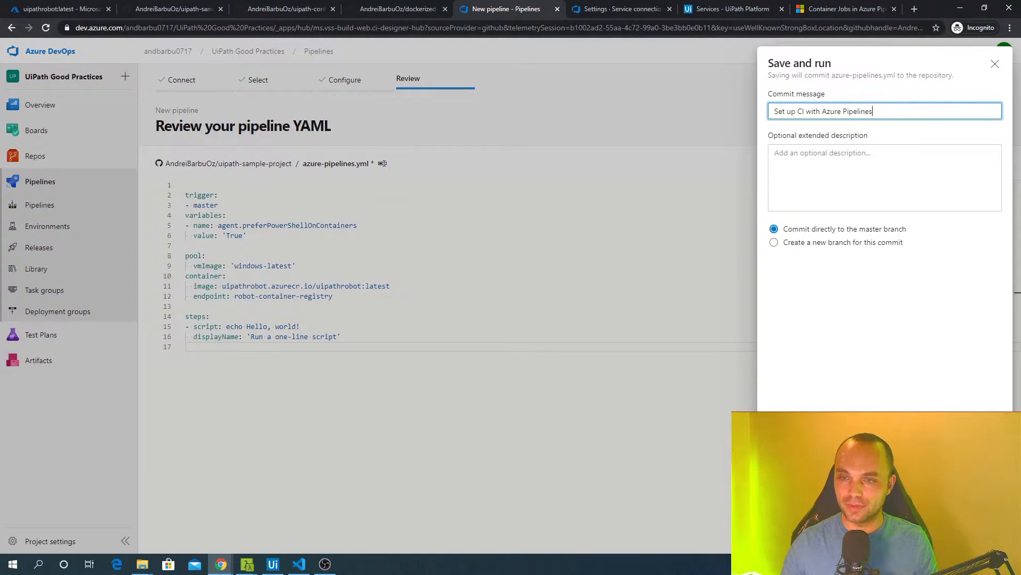
{"action": "left_click", "coordinate": [825, 245]}
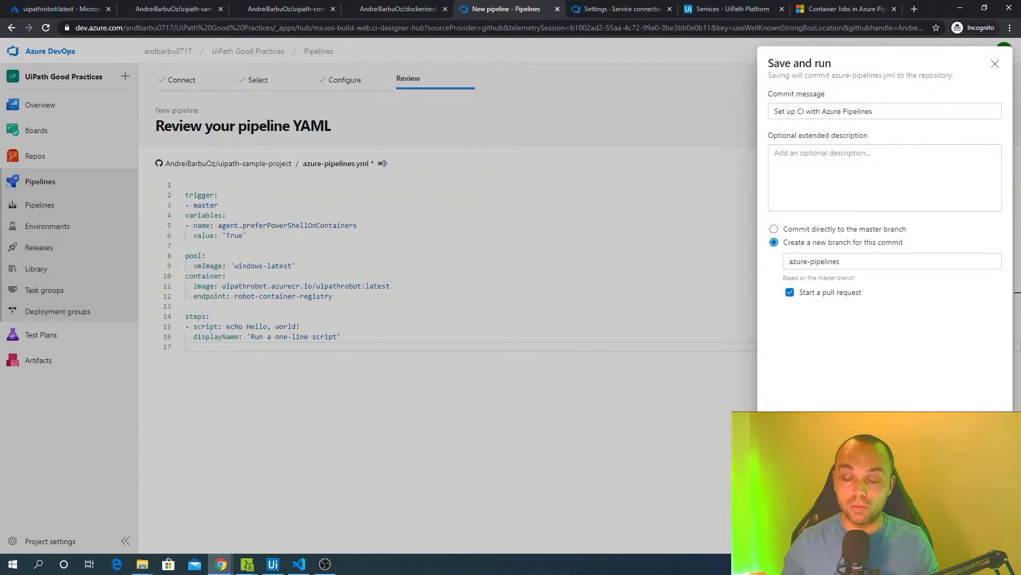
{"action": "left_click", "coordinate": [791, 293]}
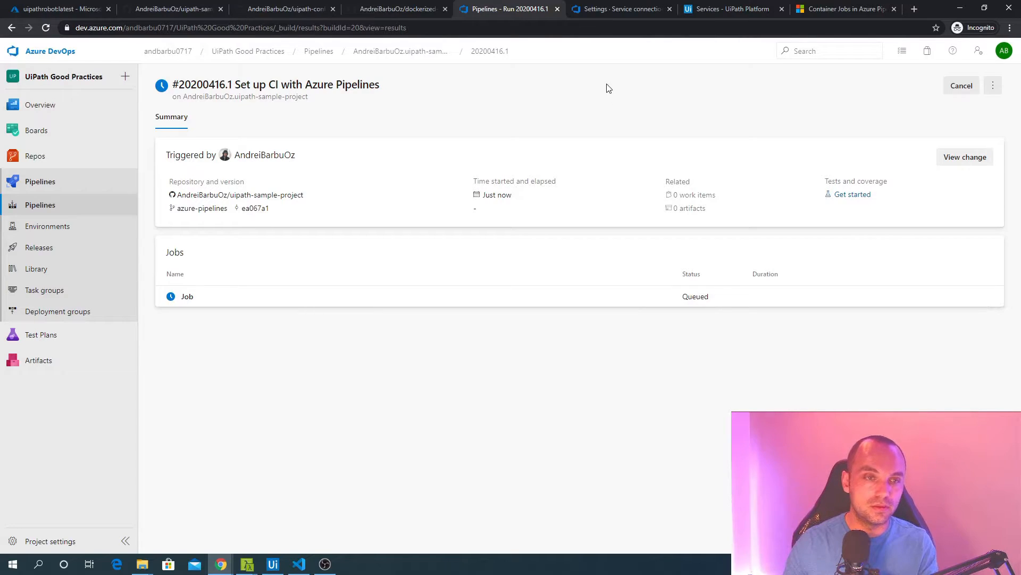
Open the run's job and examine the Initialize containers log for the image pull.
{"action": "left_click", "coordinate": [187, 294]}
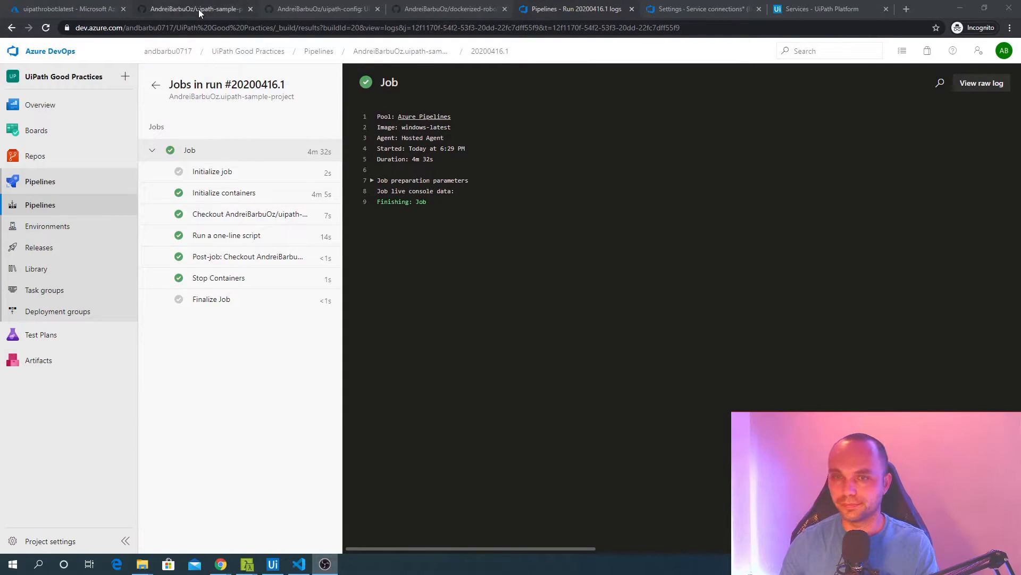
{"action": "left_click", "coordinate": [541, 201]}
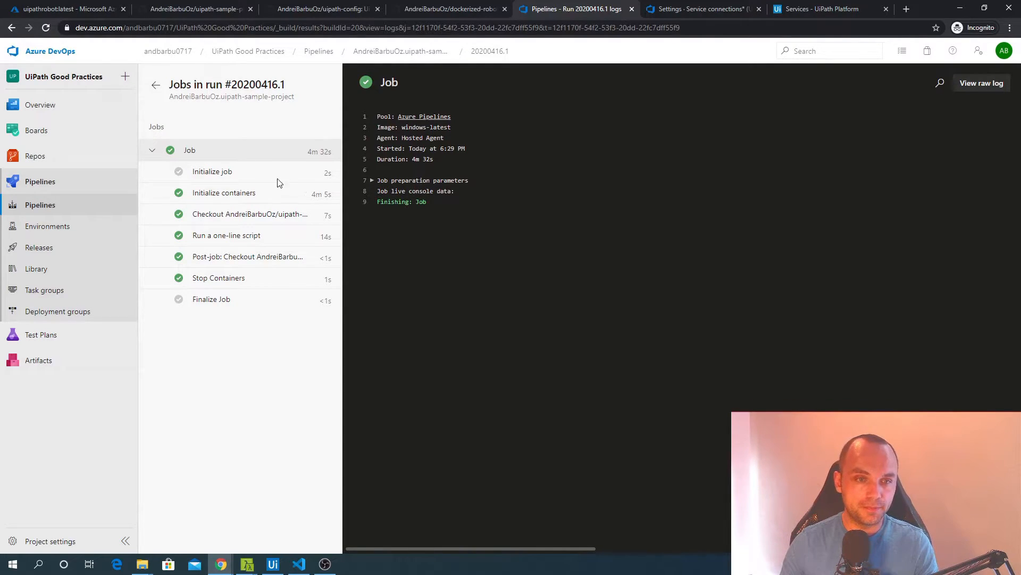
{"action": "left_click", "coordinate": [217, 195]}
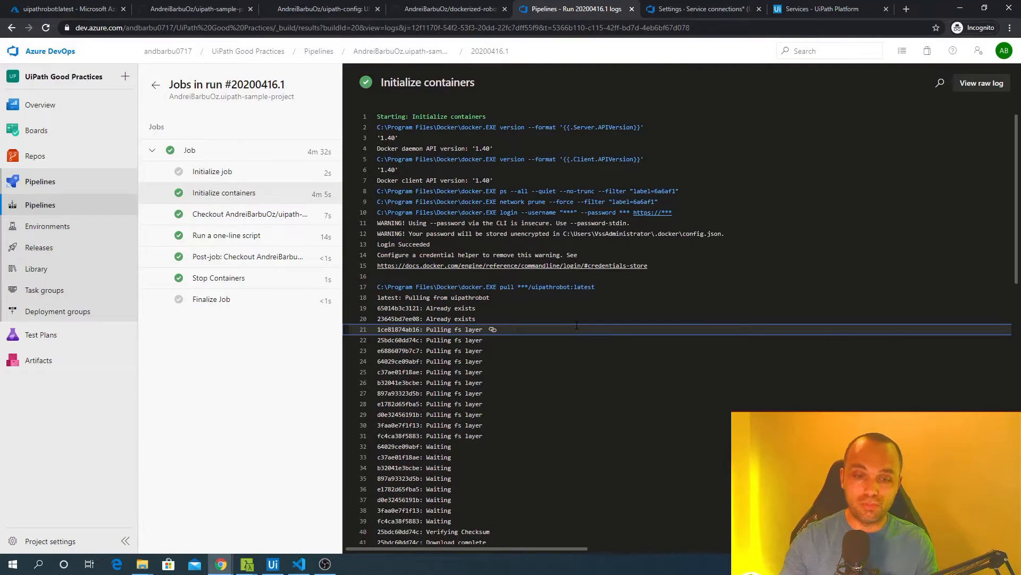
{"action": "scroll", "coordinate": [576, 325], "scroll_direction": "down", "scroll_amount": 5}
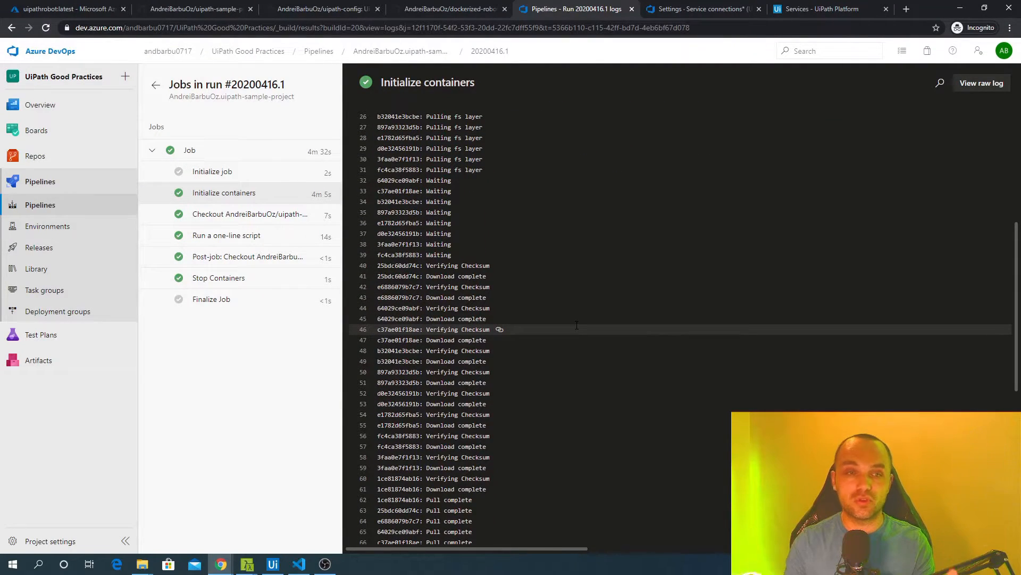
Examine the job's repository checkout log and compare it with the uipath-sample-project repository on GitHub.
{"action": "left_click", "coordinate": [228, 217]}
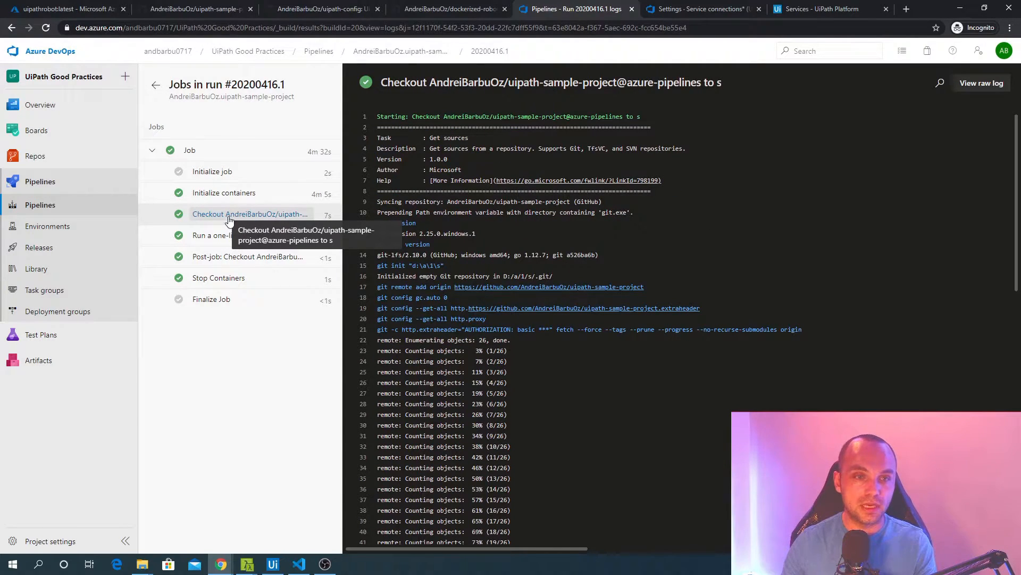
{"action": "left_click", "coordinate": [220, 7]}
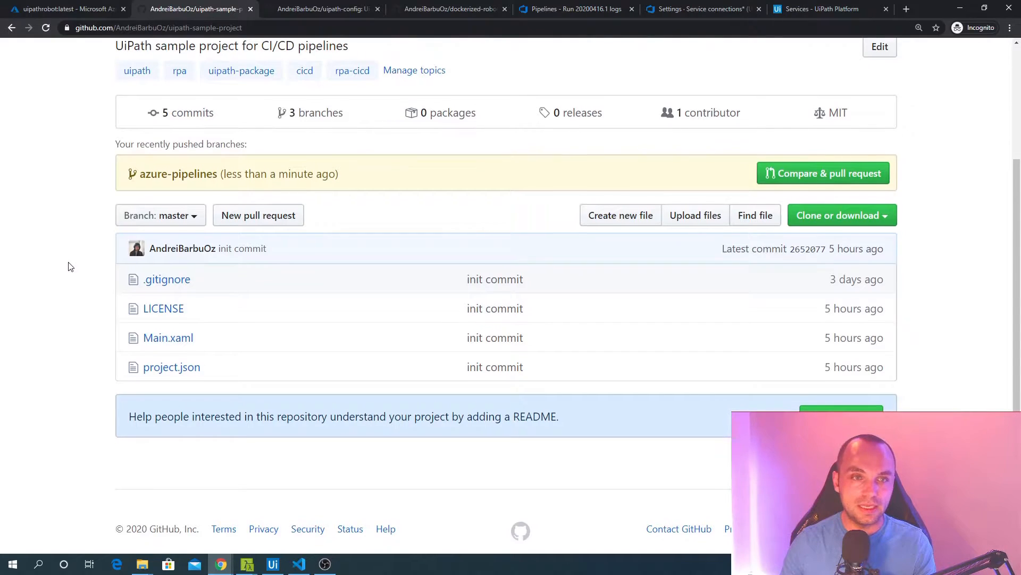
{"action": "scroll", "coordinate": [68, 266], "scroll_direction": "up", "scroll_amount": 3}
{"action": "left_click_drag", "start_coordinate": [417, 118], "coordinate": [240, 118]}
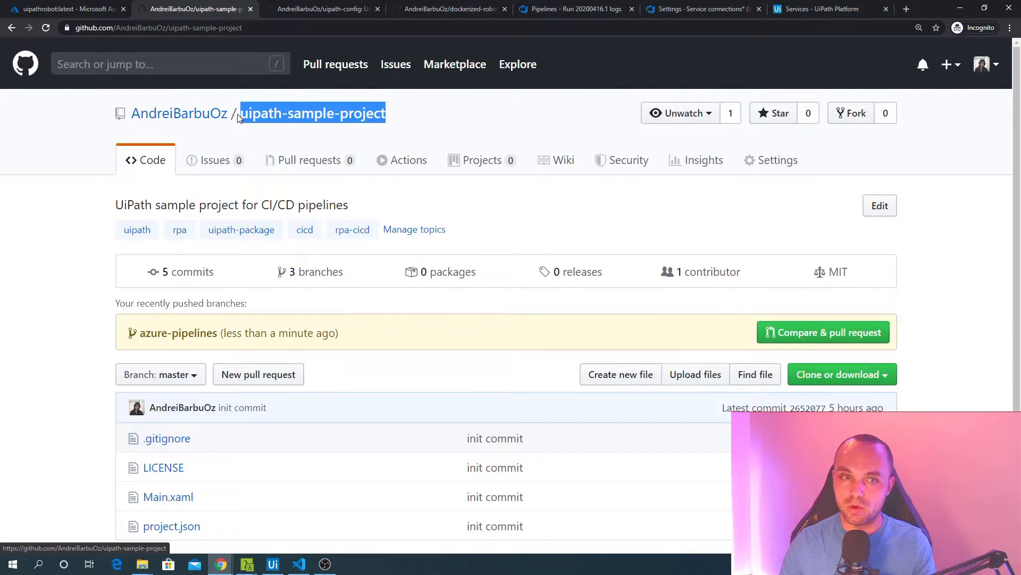
{"action": "left_click", "coordinate": [560, 6]}
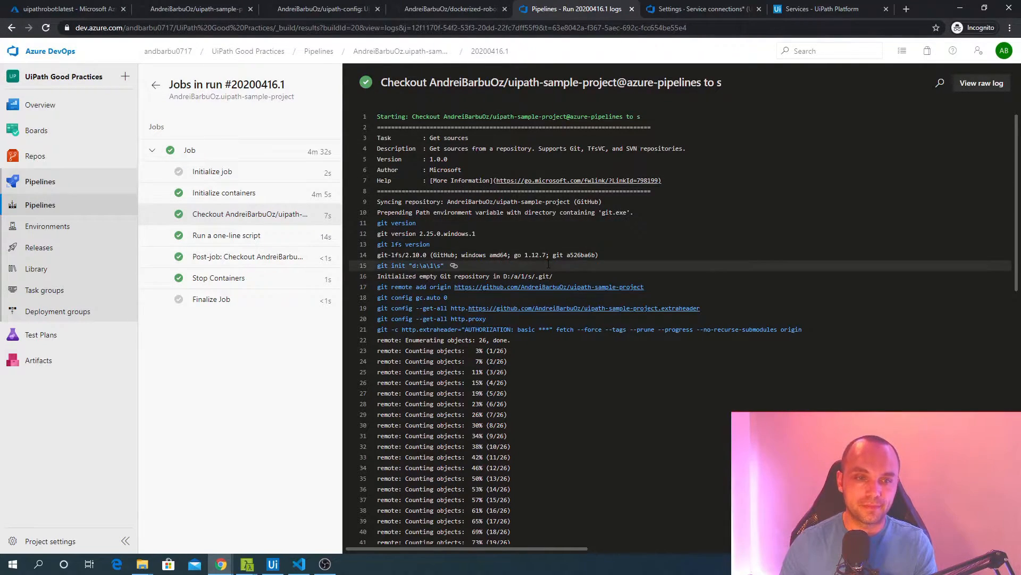
{"action": "scroll", "coordinate": [549, 265], "scroll_direction": "down", "scroll_amount": 9}
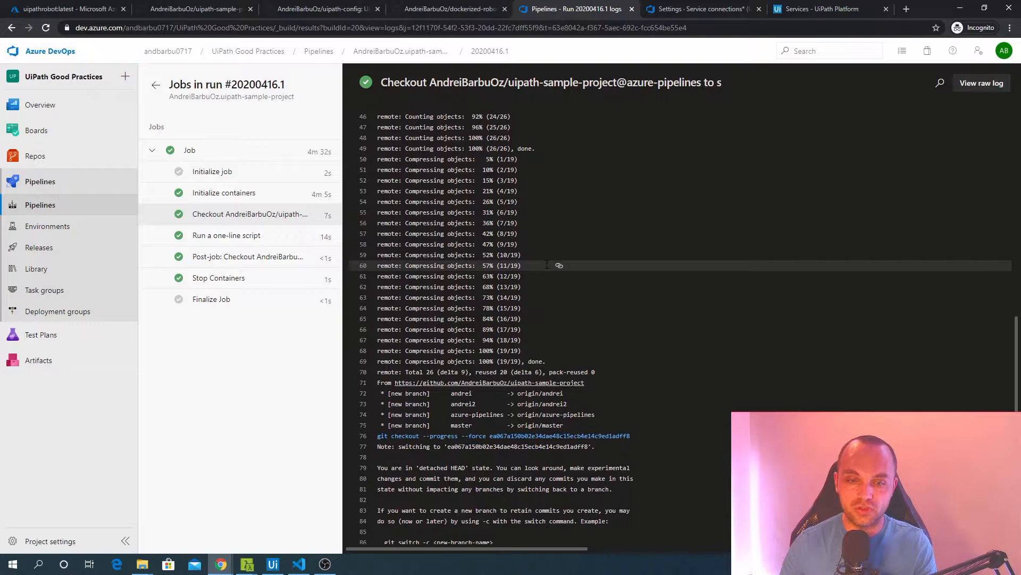
Examine the logs of the one-line script and Stop Containers stages of the job.
{"action": "left_click", "coordinate": [234, 235]}
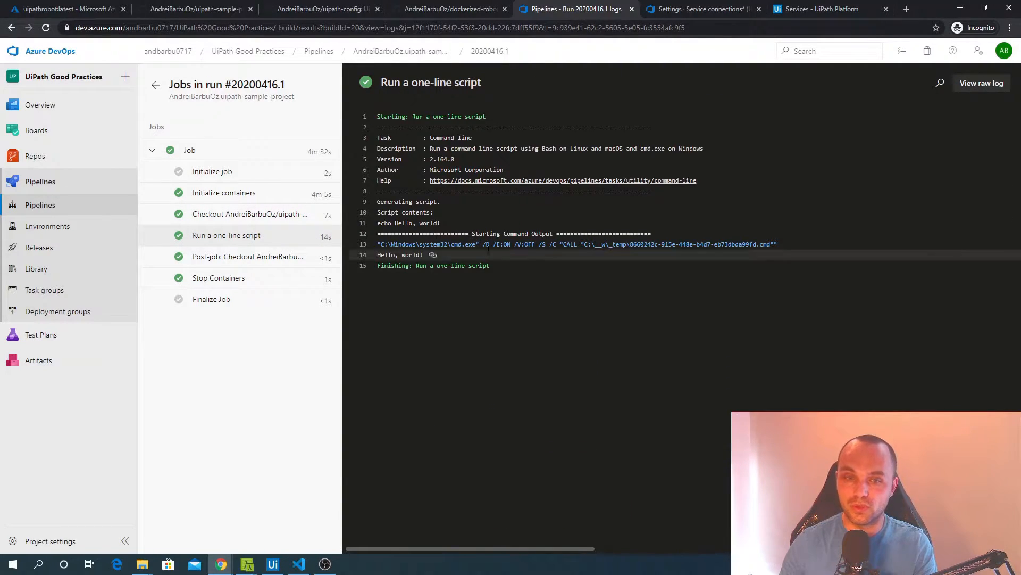
{"action": "left_click", "coordinate": [227, 284]}
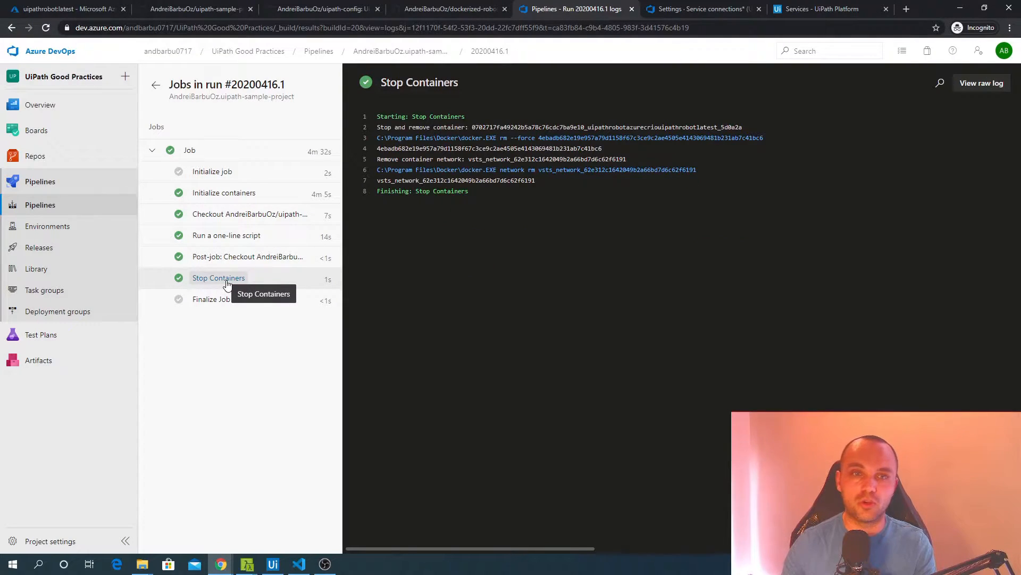
Return to the uipath-sample-project pipeline's runs and open its azure-pipelines.yml for editing.
{"action": "left_click", "coordinate": [396, 51]}
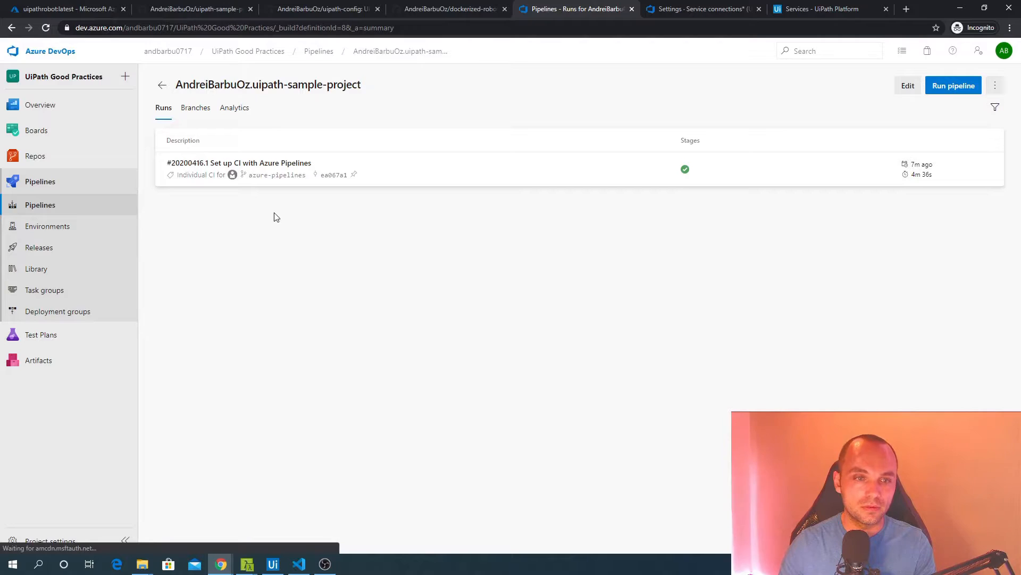
{"action": "left_click", "coordinate": [910, 87]}
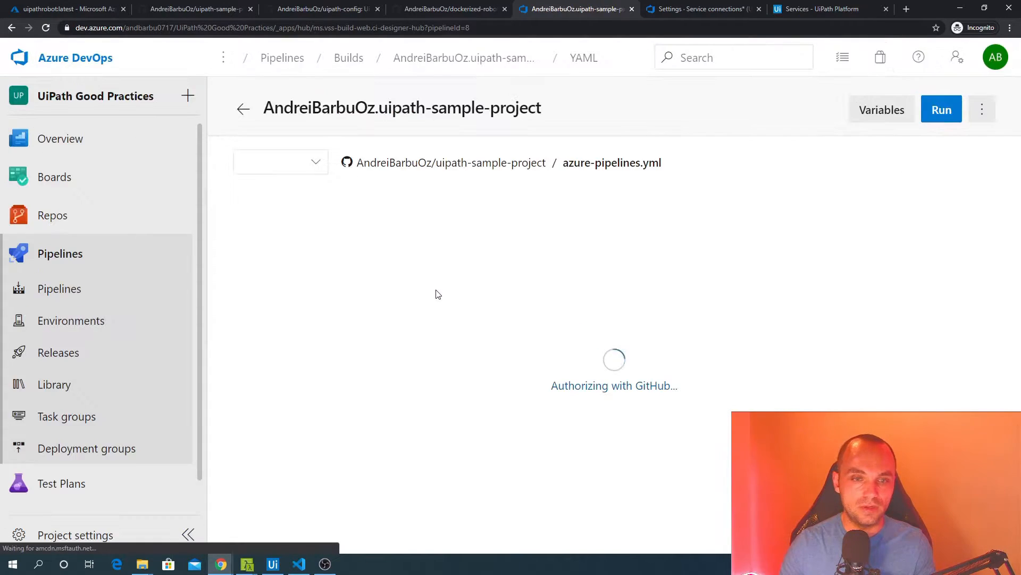
Replace the echo command in the azure-pipelines.yml script step with C:\UiPath\UiRobot.exe.
{"action": "left_click", "coordinate": [519, 326]}
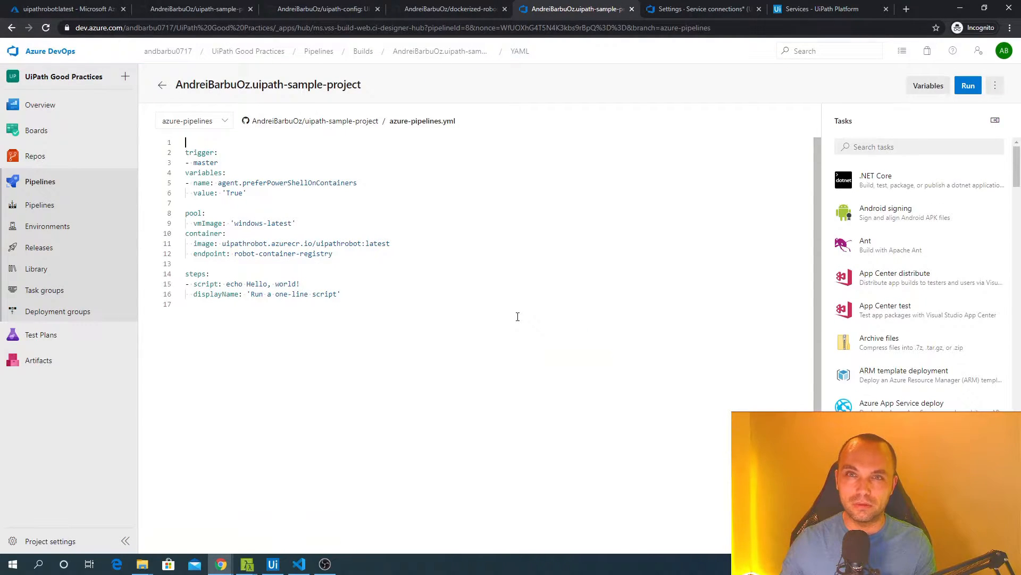
{"action": "left_click", "coordinate": [374, 282]}
{"action": "key", "text": "shift+Up"}
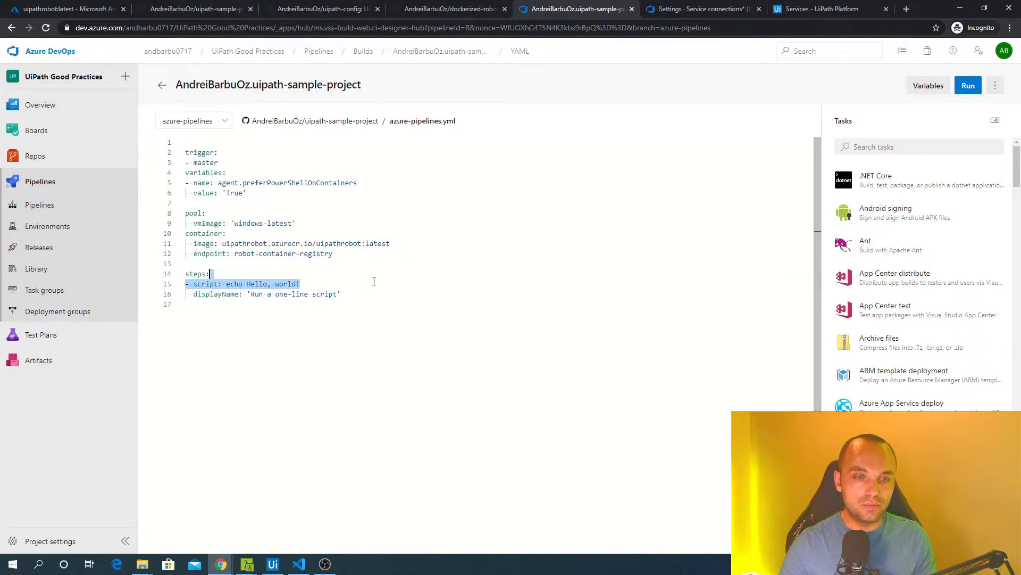
{"action": "key", "text": "shift+Down"}
{"action": "key", "text": "ctrl+shift+Left"}
{"action": "key", "text": "ctrl+shift+Left"}
{"action": "key", "text": "ctrl+shift+Left"}
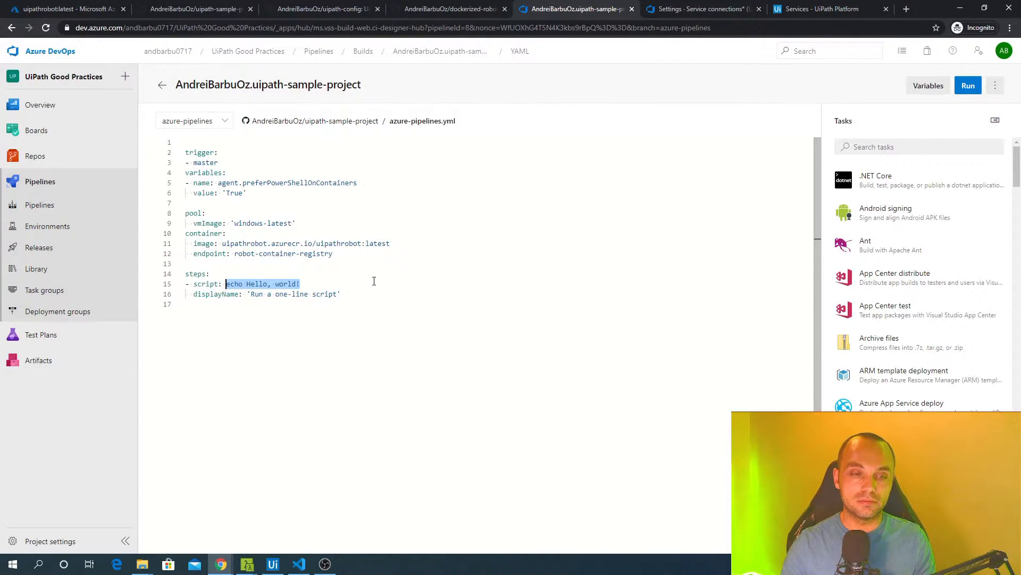
{"action": "key", "text": "BackSpace"}
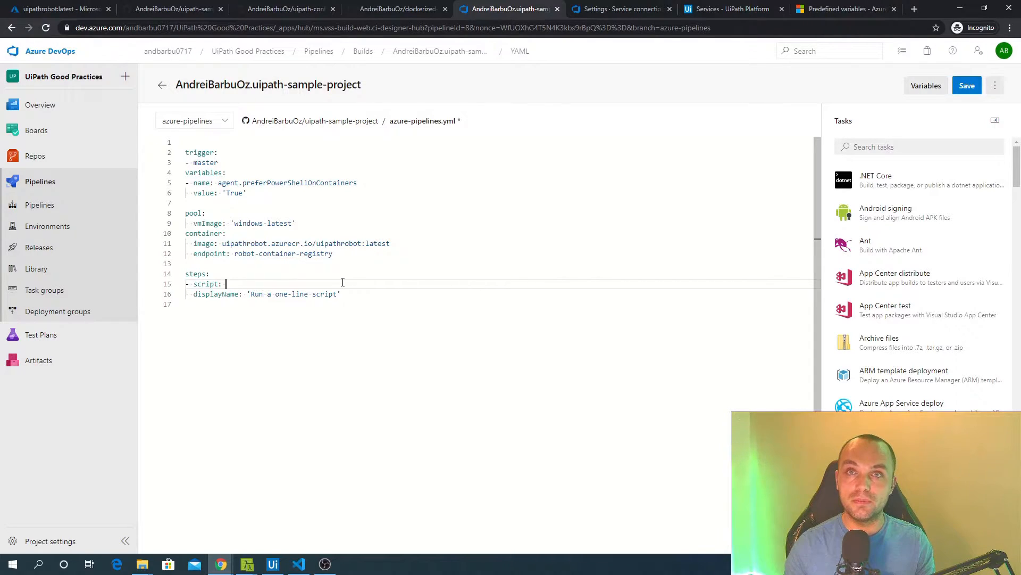
{"action": "type", "text": "C:"}
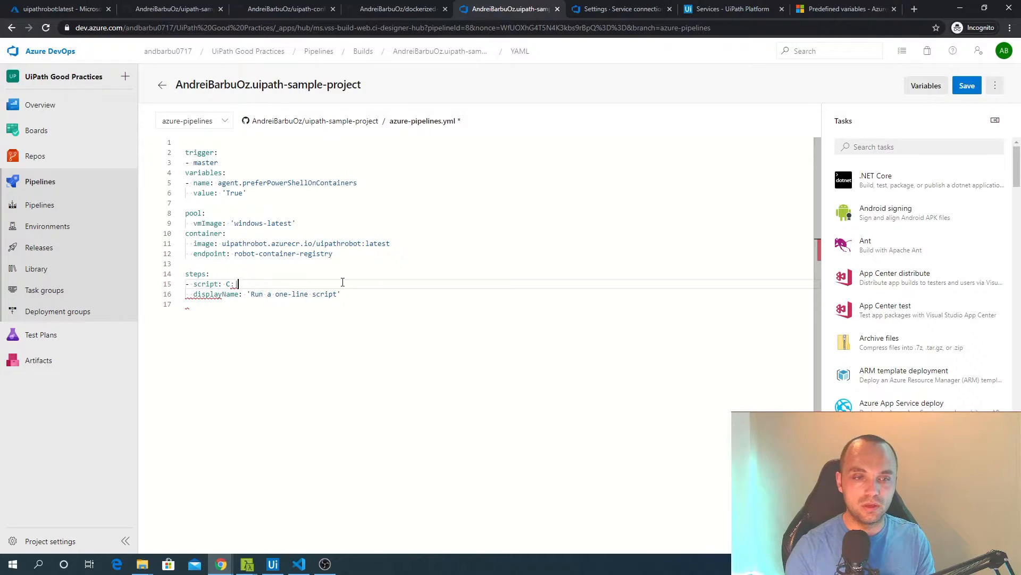
{"action": "type", "text": "\\UiPat"}
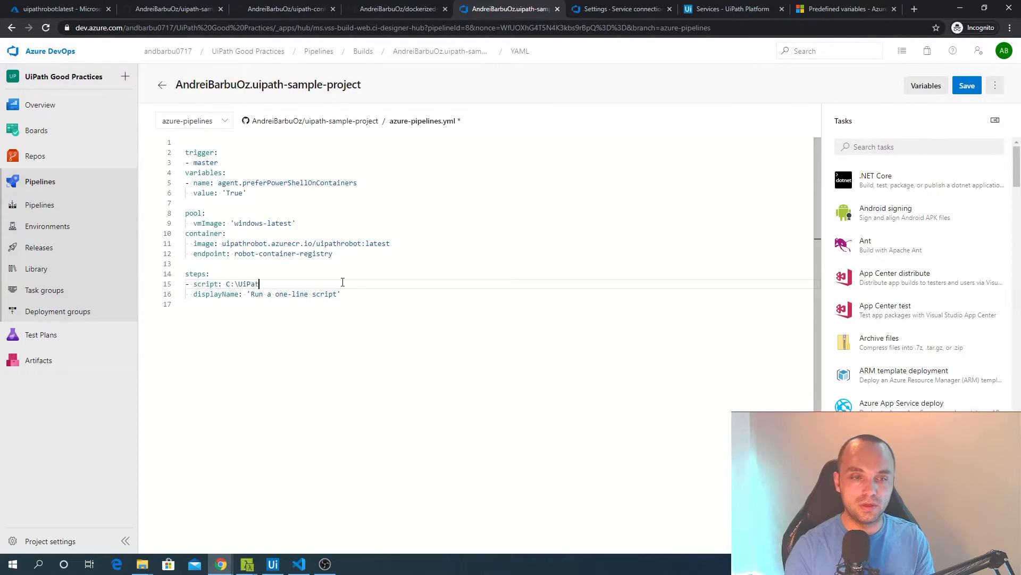
{"action": "type", "text": "h\\UiRobot.exe"}
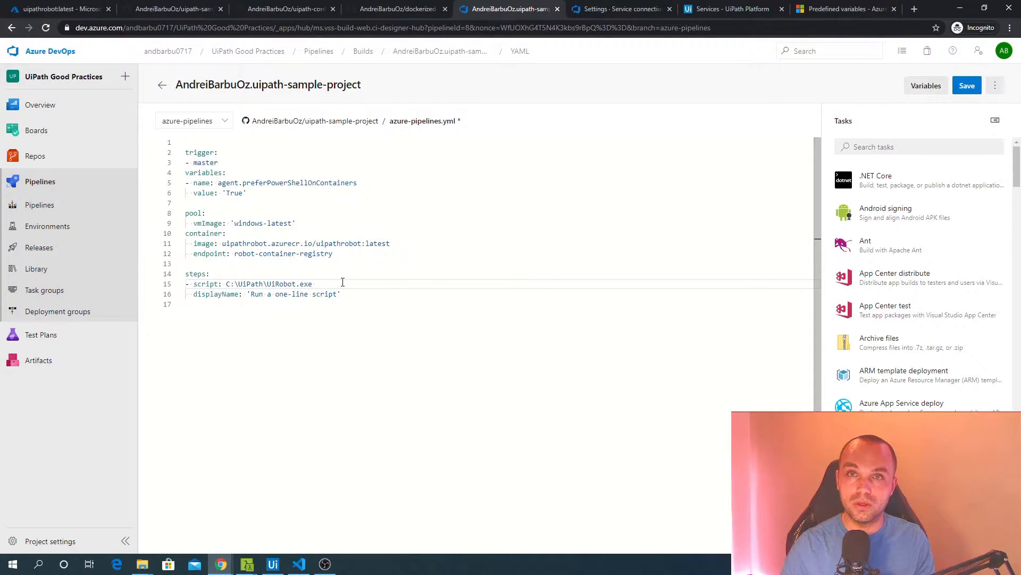
Search the web for "command line arguments for uipath robot" and open UiPath's Arguments Description documentation.
{"action": "key", "text": "ctrl+t"}
{"action": "type", "text": "c"}
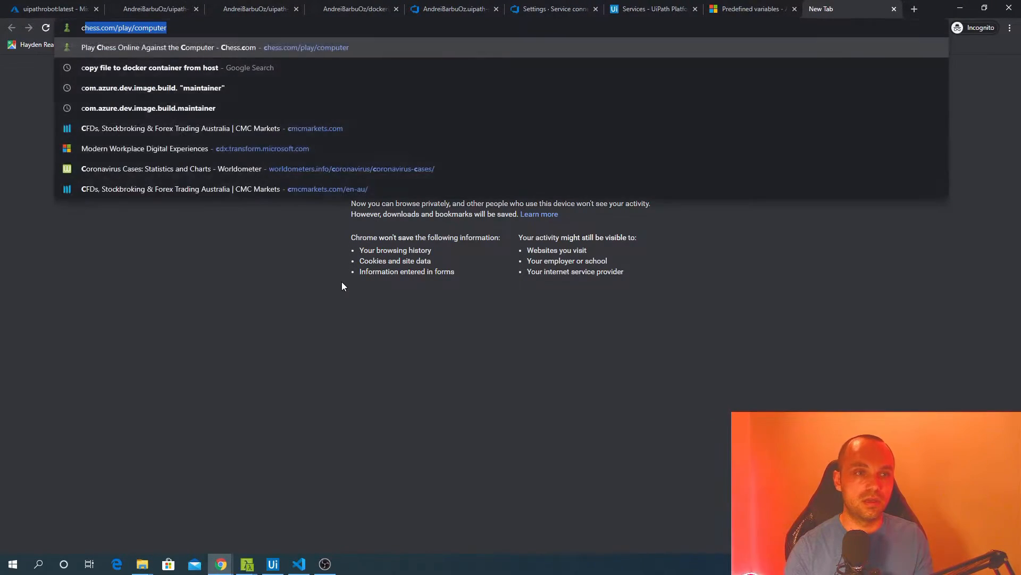
{"action": "type", "text": "ommand line ar"}
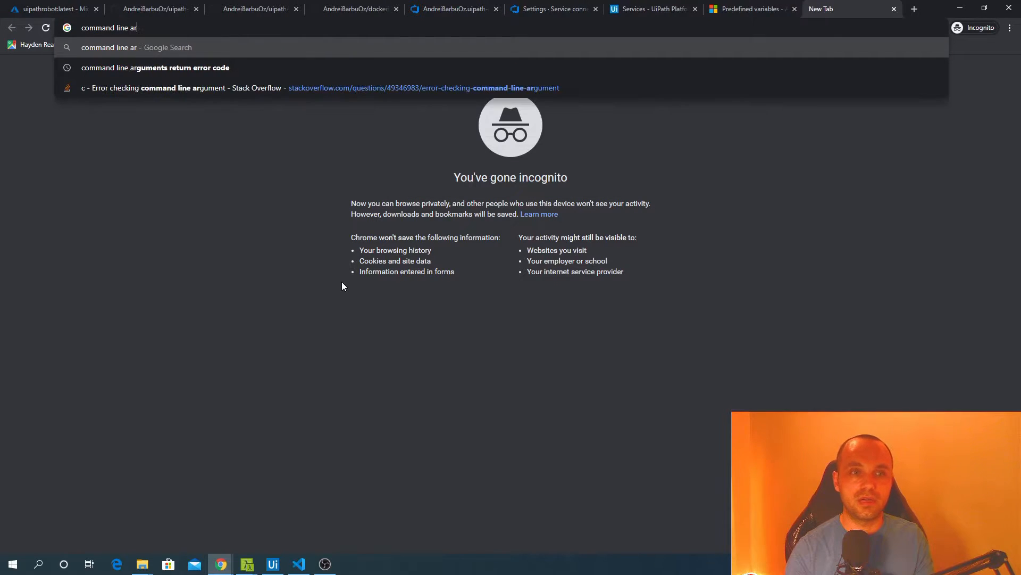
{"action": "type", "text": "guments for u"}
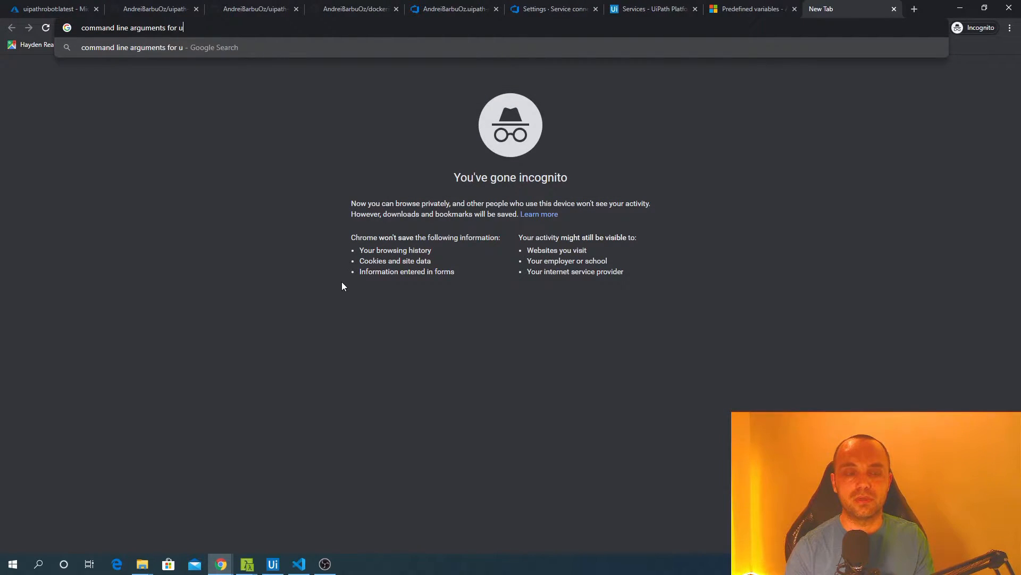
{"action": "type", "text": "ipath robot"}
{"action": "key", "text": "Return"}
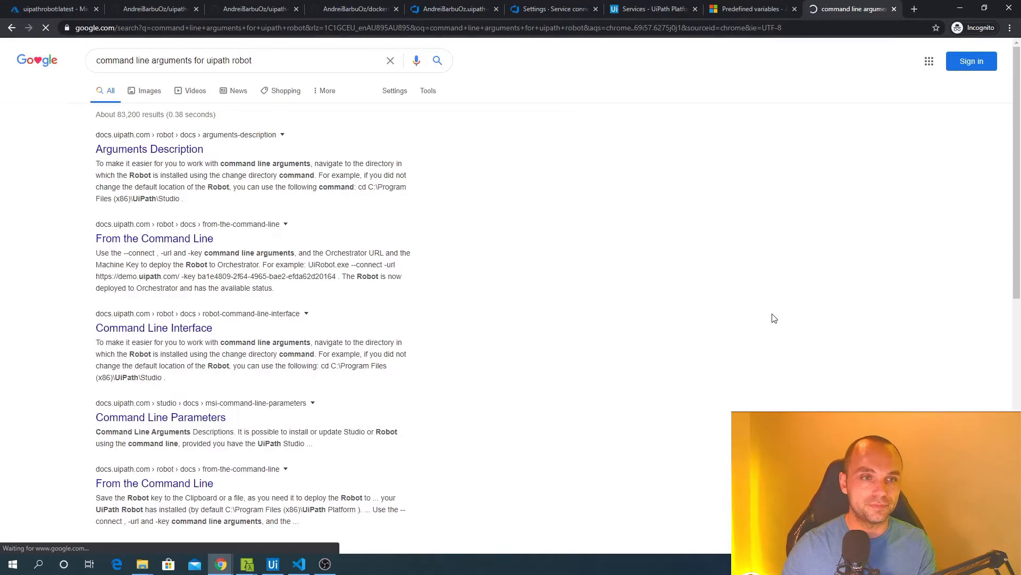
{"action": "left_click", "coordinate": [155, 149]}
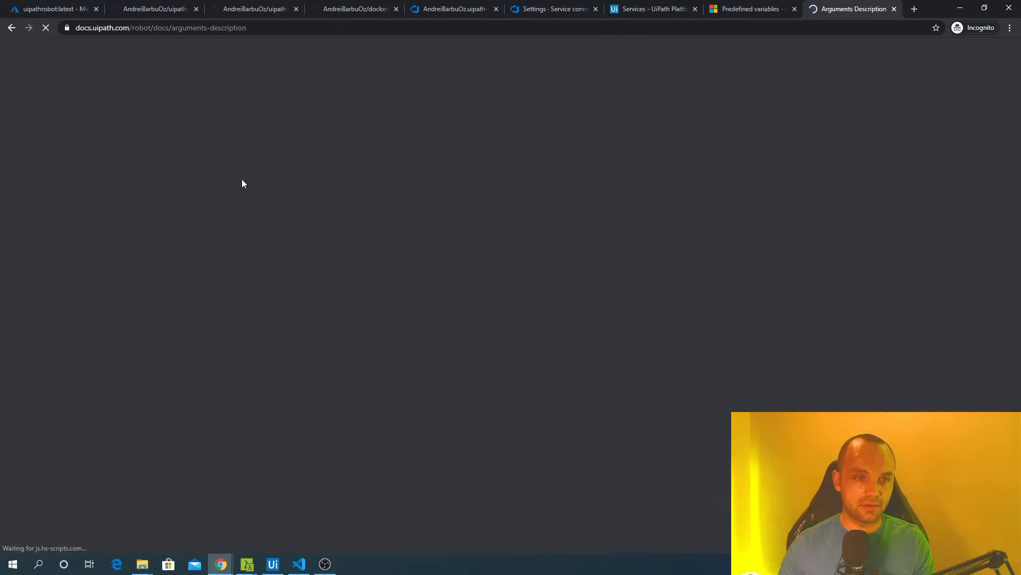
Find "pack" on the Arguments Description page and examine the Pack Command's syntax, including its output and optional version arguments.
{"action": "scroll", "coordinate": [496, 208], "scroll_direction": "down", "scroll_amount": 5}
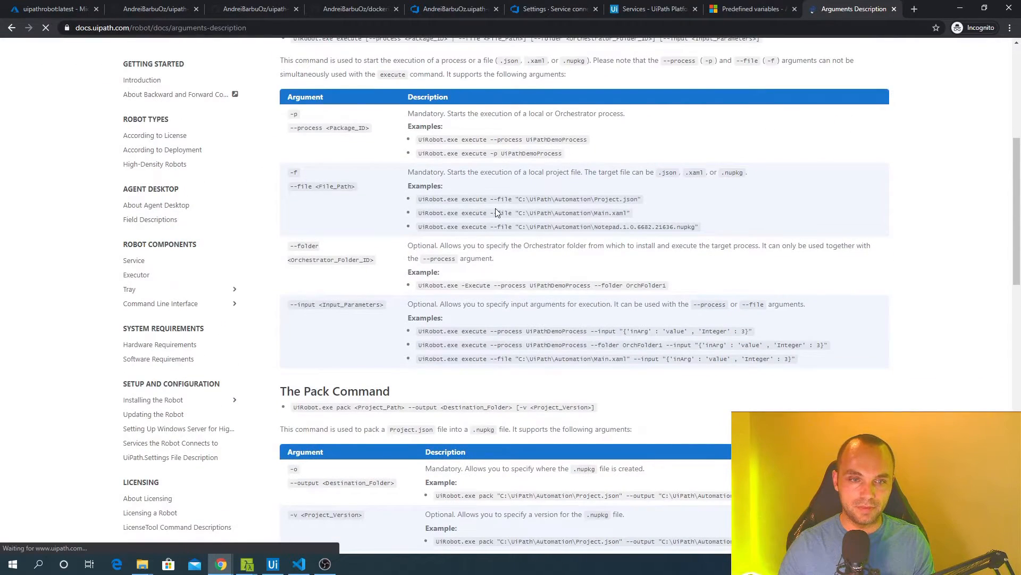
{"action": "key", "text": "ctrl+f"}
{"action": "type", "text": "pack"}
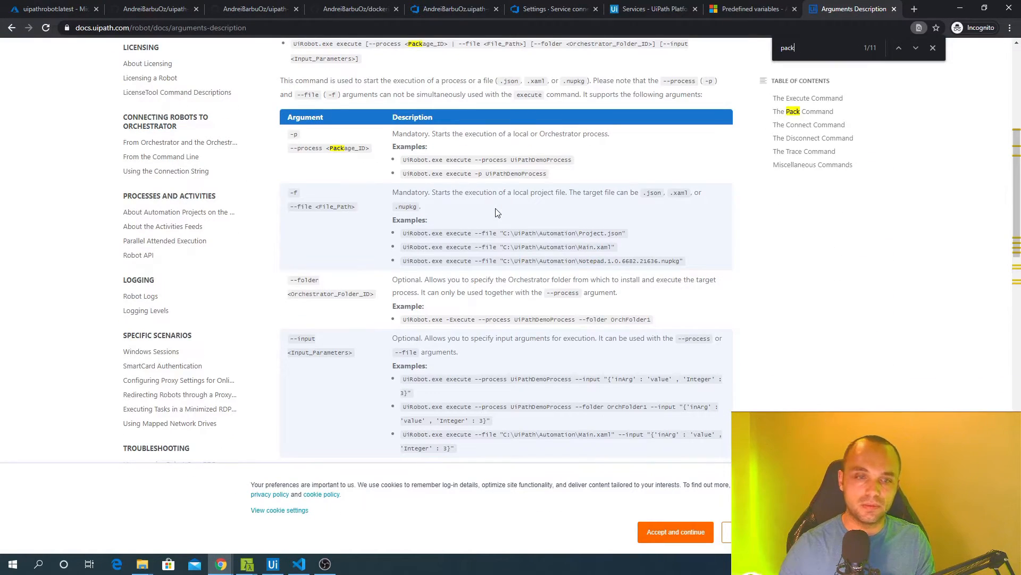
{"action": "scroll", "coordinate": [349, 137], "scroll_direction": "up", "scroll_amount": 2}
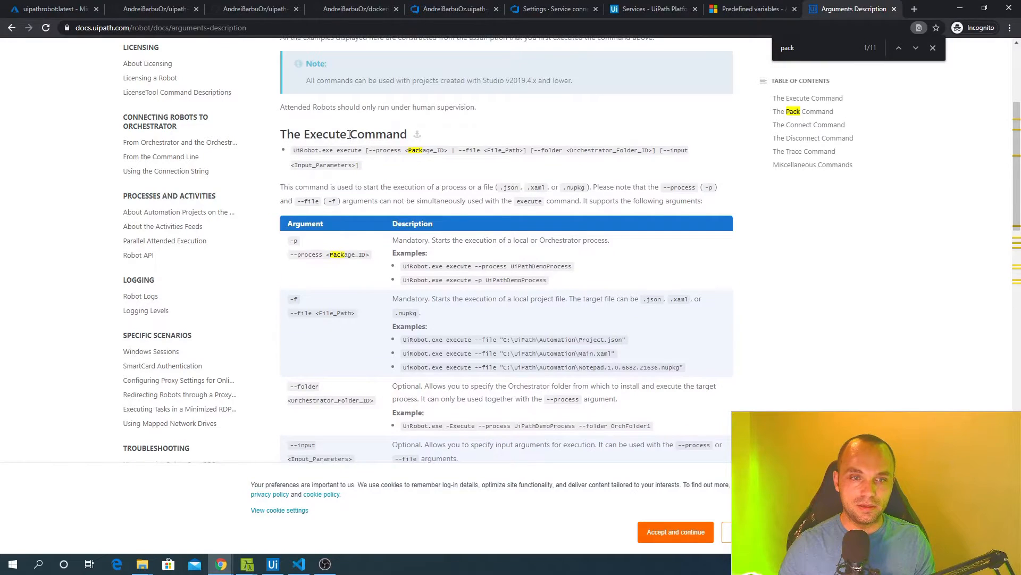
{"action": "scroll", "coordinate": [446, 146], "scroll_direction": "down", "scroll_amount": 9}
{"action": "scroll", "coordinate": [326, 129], "scroll_direction": "up", "scroll_amount": 2}
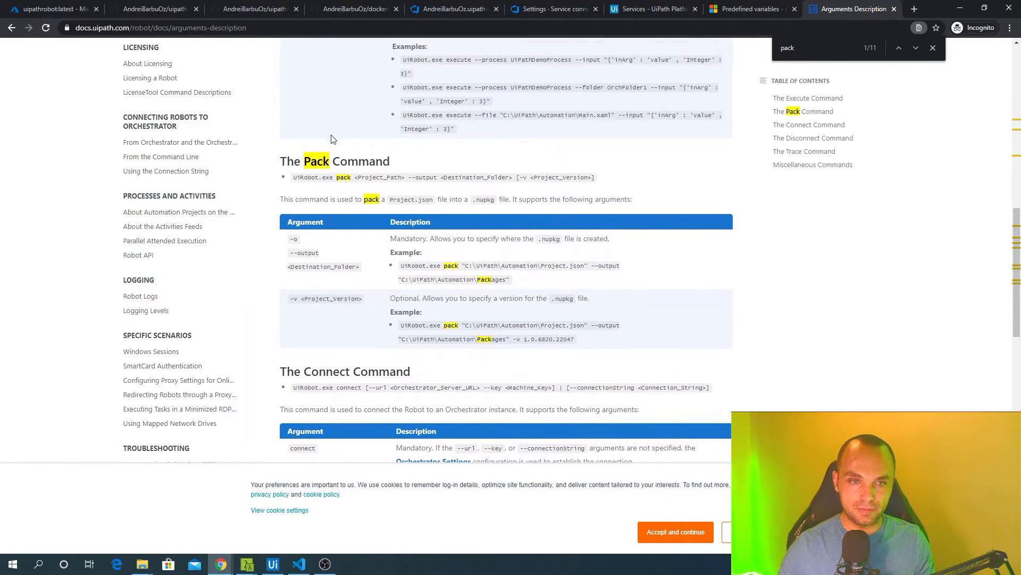
{"action": "left_click_drag", "start_coordinate": [414, 166], "coordinate": [280, 161]}
{"action": "double_click", "coordinate": [345, 177]}
{"action": "left_click", "coordinate": [357, 198]}
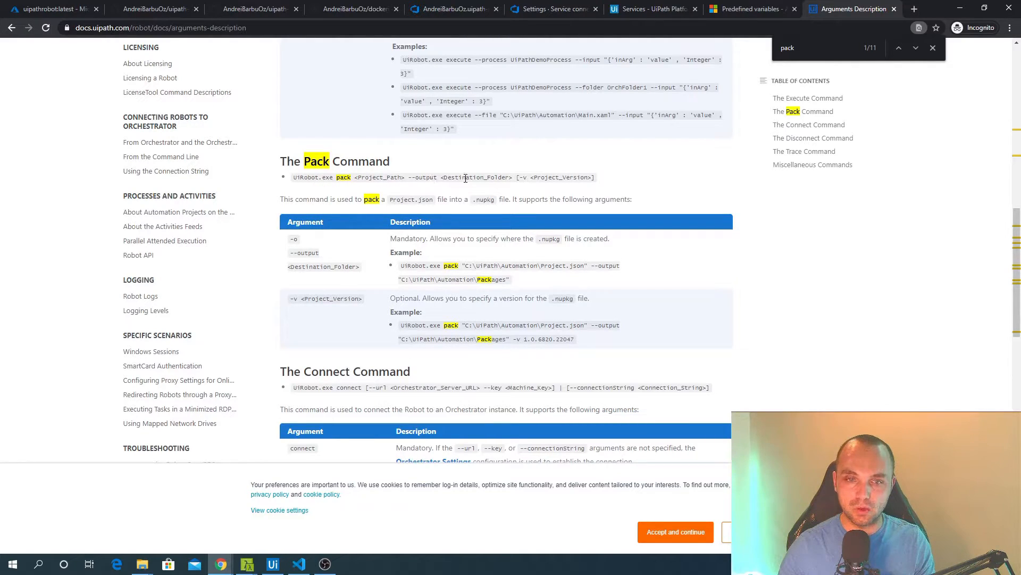
{"action": "left_click_drag", "start_coordinate": [516, 178], "coordinate": [604, 184]}
{"action": "left_click", "coordinate": [605, 184]}
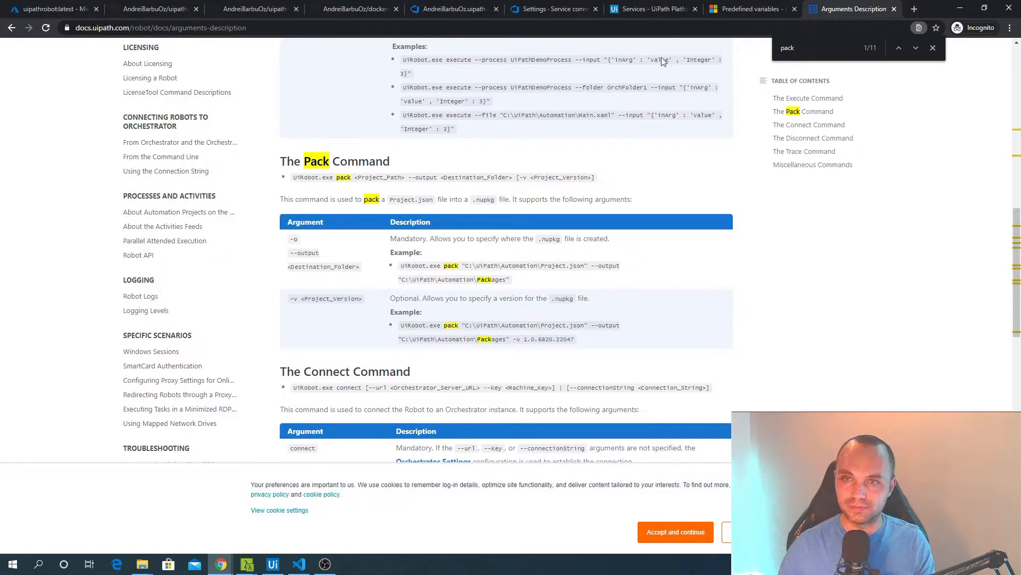
Return to azure-pipelines.yml and append the pack command after UiRobot.exe in the script line.
{"action": "left_click", "coordinate": [559, 9]}
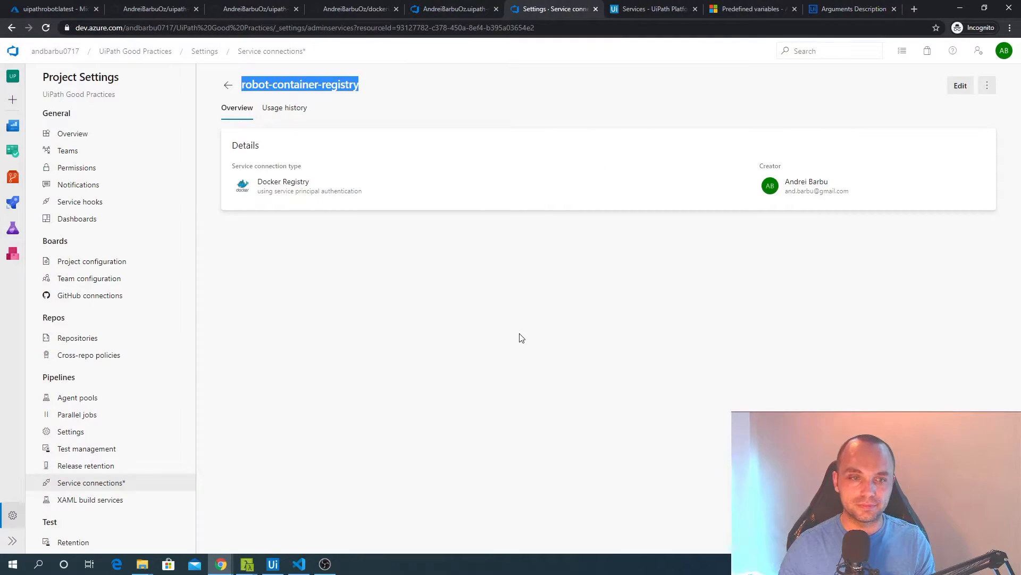
{"action": "left_click", "coordinate": [441, 7]}
{"action": "type", "text": "pack"}
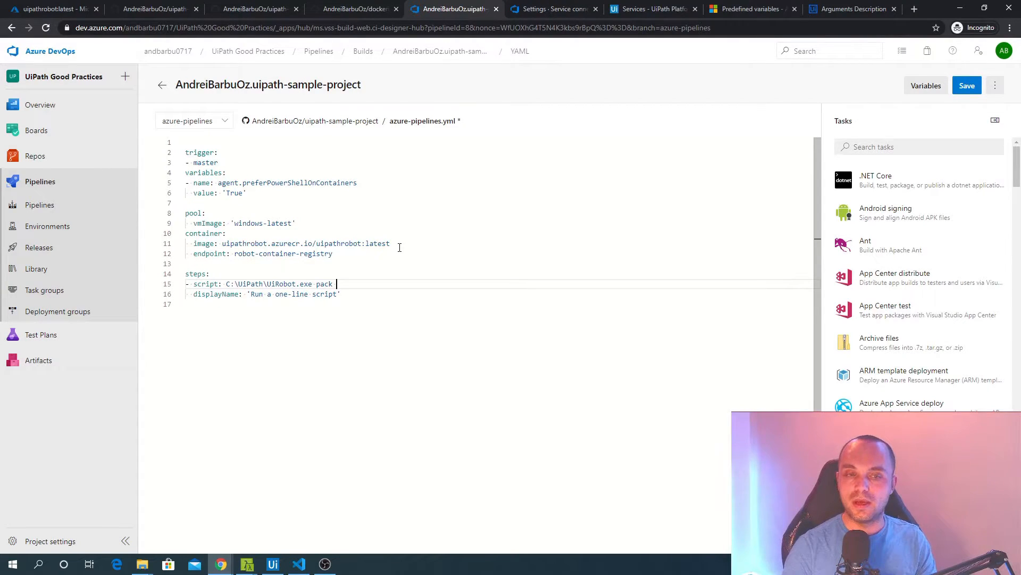
Give pack the path $(Build.SourcesDirectory)\project.json, copying the variable name from the predefined variables documentation, and append -o $() for the output folder.
{"action": "left_click", "coordinate": [750, 9]}
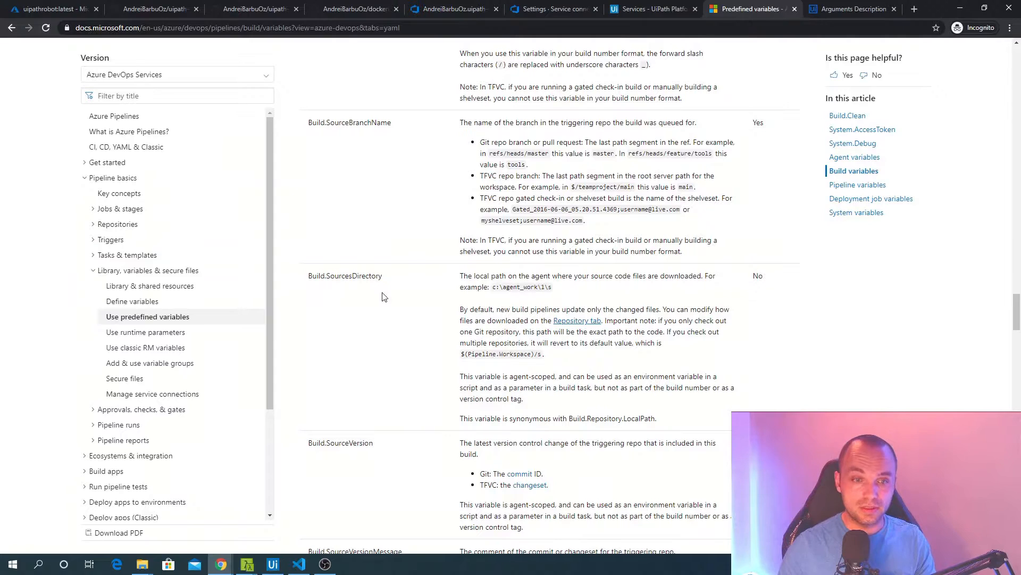
{"action": "left_click_drag", "start_coordinate": [388, 277], "coordinate": [310, 280]}
{"action": "key", "text": "ctrl+c"}
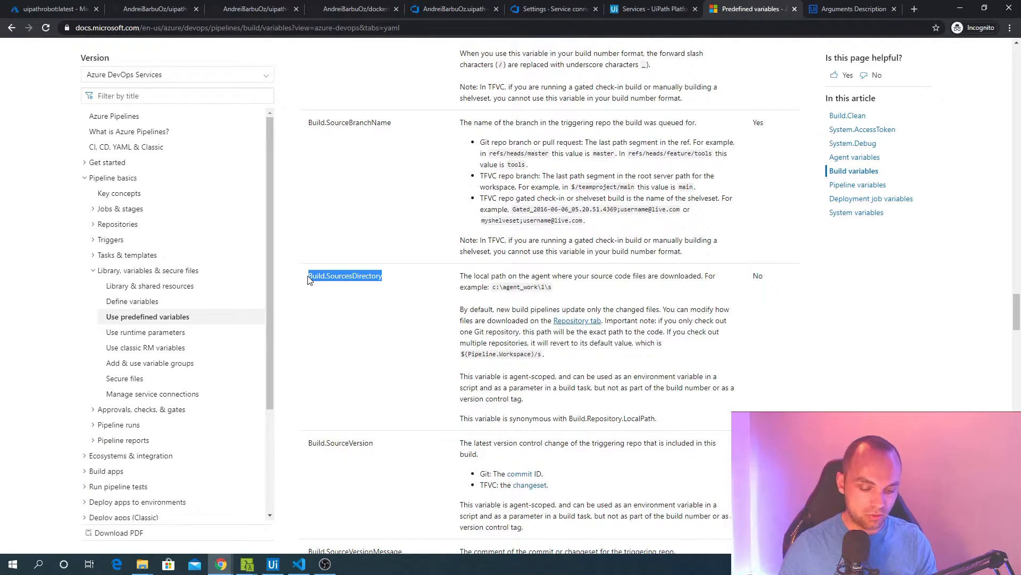
{"action": "left_click", "coordinate": [555, 8]}
{"action": "left_click", "coordinate": [455, 9]}
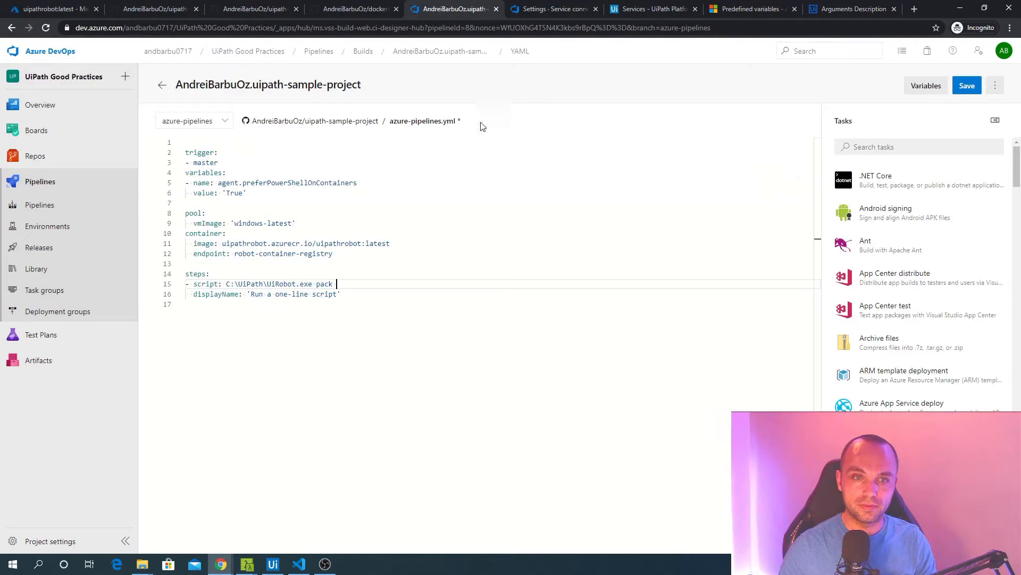
{"action": "type", "text": "$("}
{"action": "key", "text": "ctrl+v"}
{"action": "type", "text": ")"}
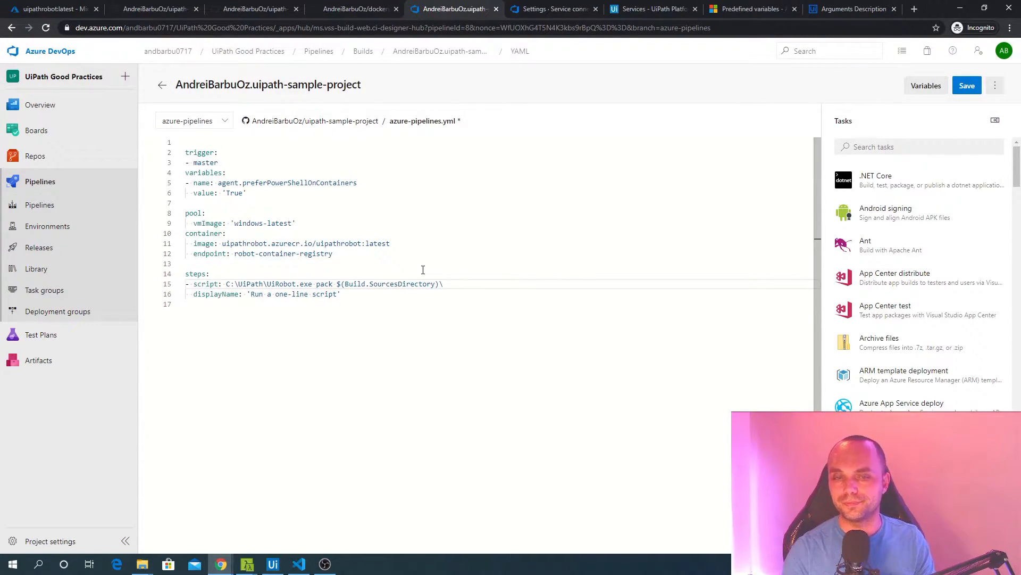
{"action": "type", "text": "\\project.json"}
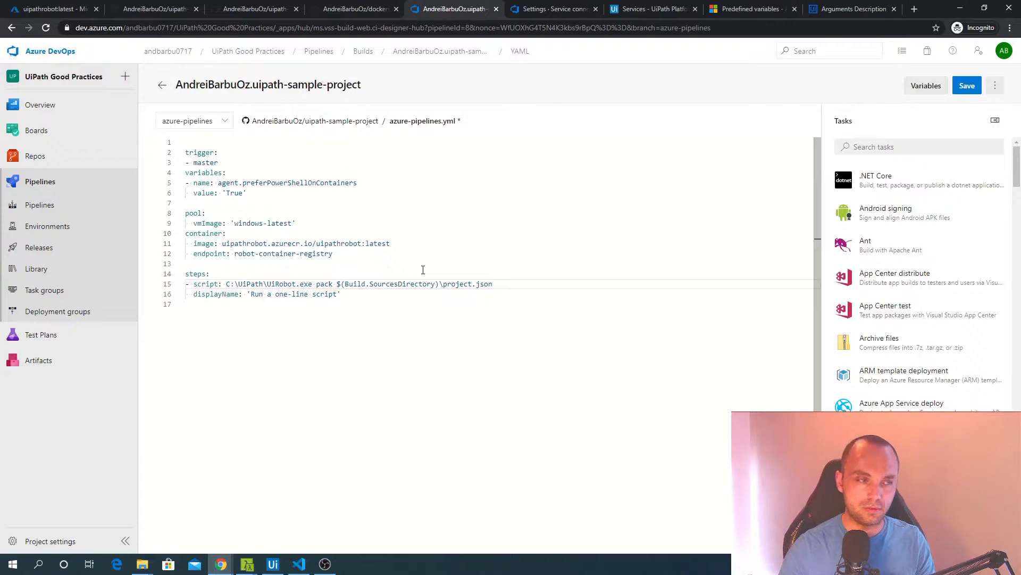
{"action": "type", "text": " -o $()"}
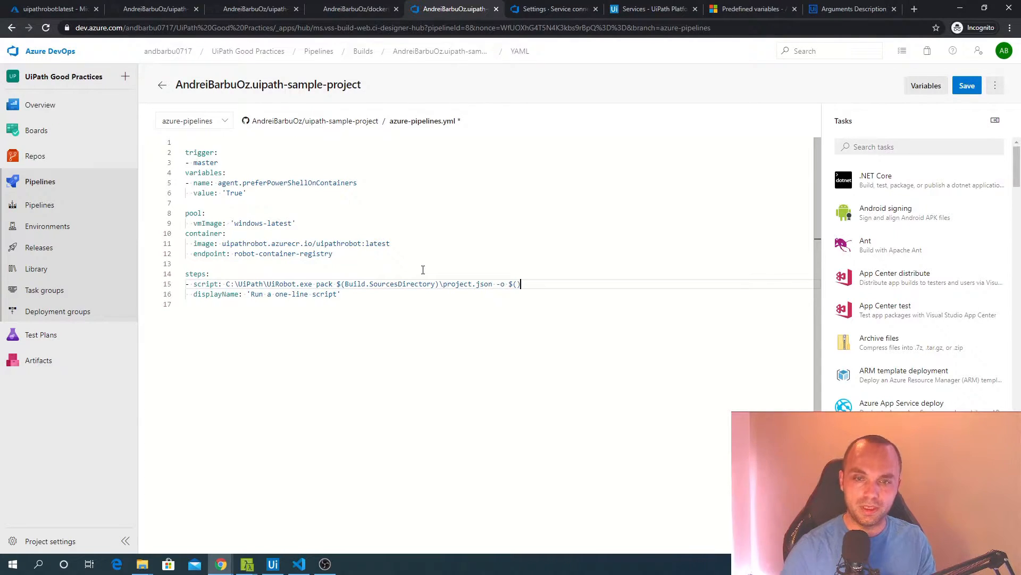
Search the Azure Pipelines predefined variables documentation for "artifacts" and look through the surrounding build variables.
{"action": "left_click", "coordinate": [746, 7]}
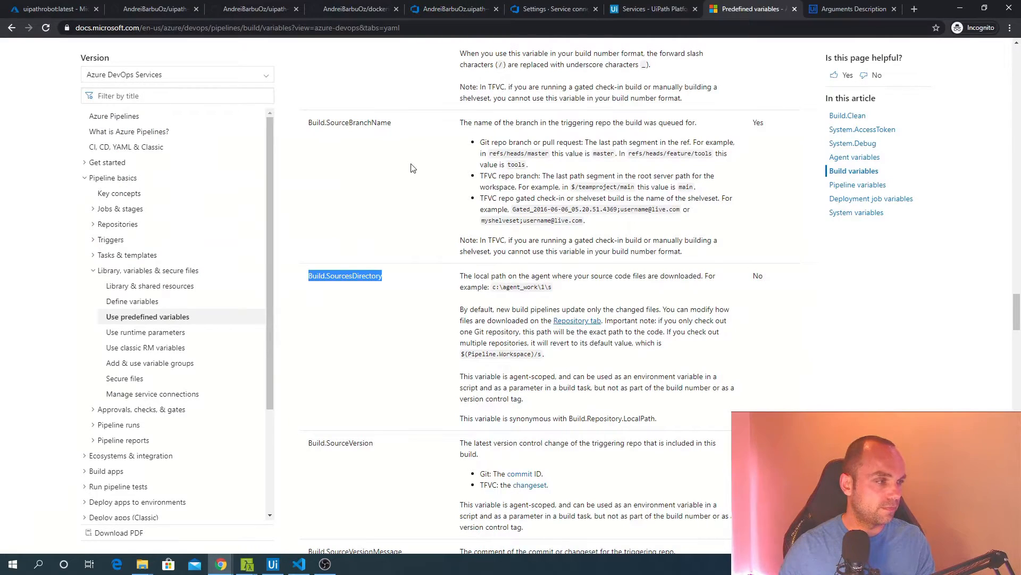
{"action": "left_click", "coordinate": [439, 204]}
{"action": "key", "text": "ctrl+f"}
{"action": "type", "text": "ar"}
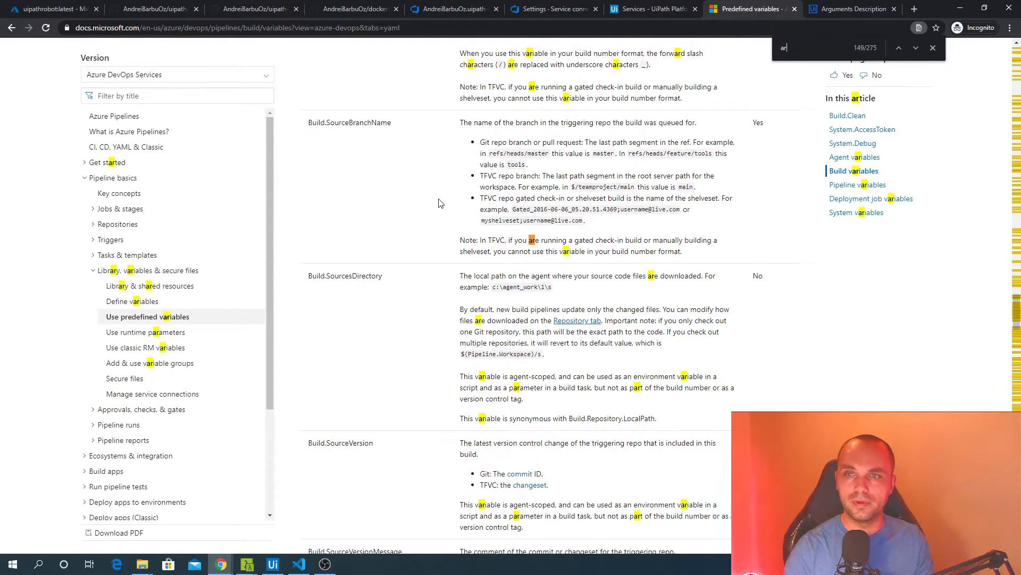
{"action": "type", "text": "tifacts"}
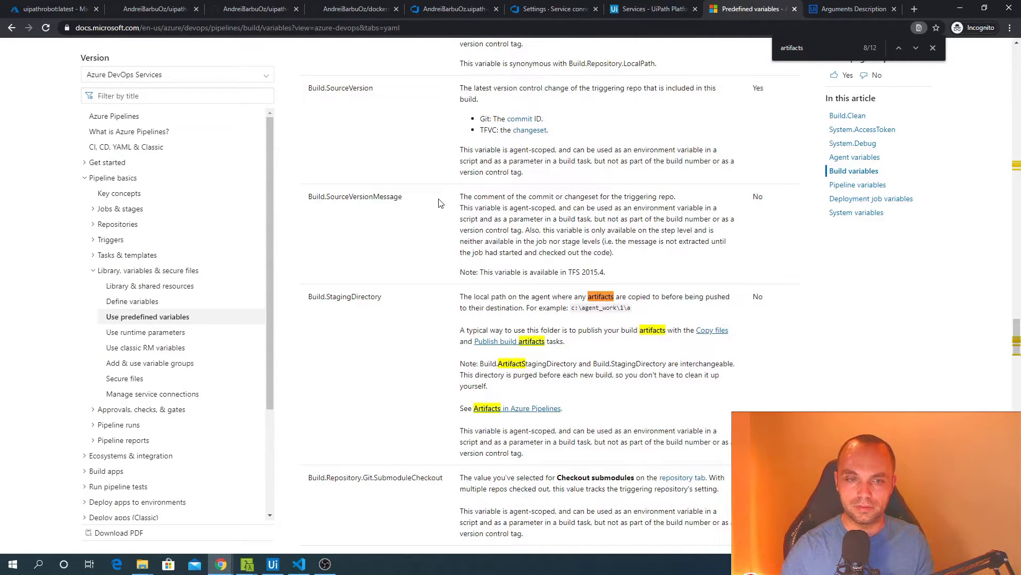
{"action": "scroll", "coordinate": [399, 282], "scroll_direction": "up", "scroll_amount": 5}
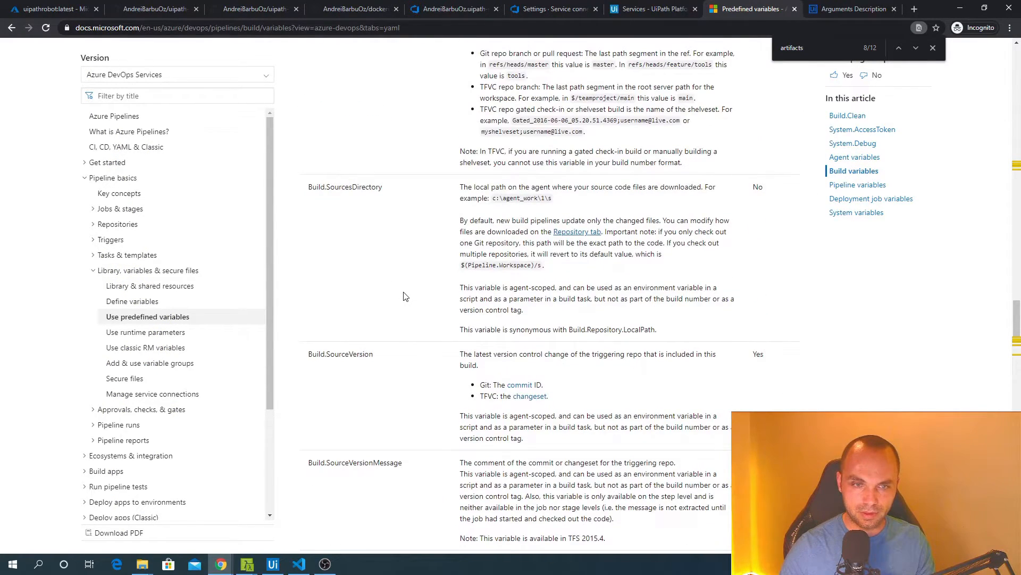
Search the predefined variables page for "staging" and examine the Build.StagingDirectory entry.
{"action": "type", "text": "sta"}
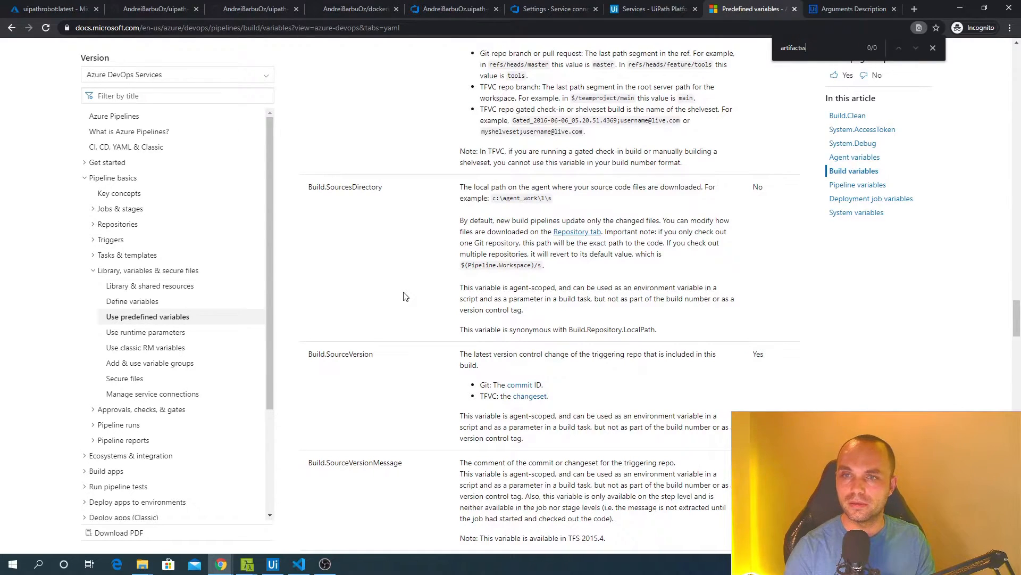
{"action": "key", "text": "Escape"}
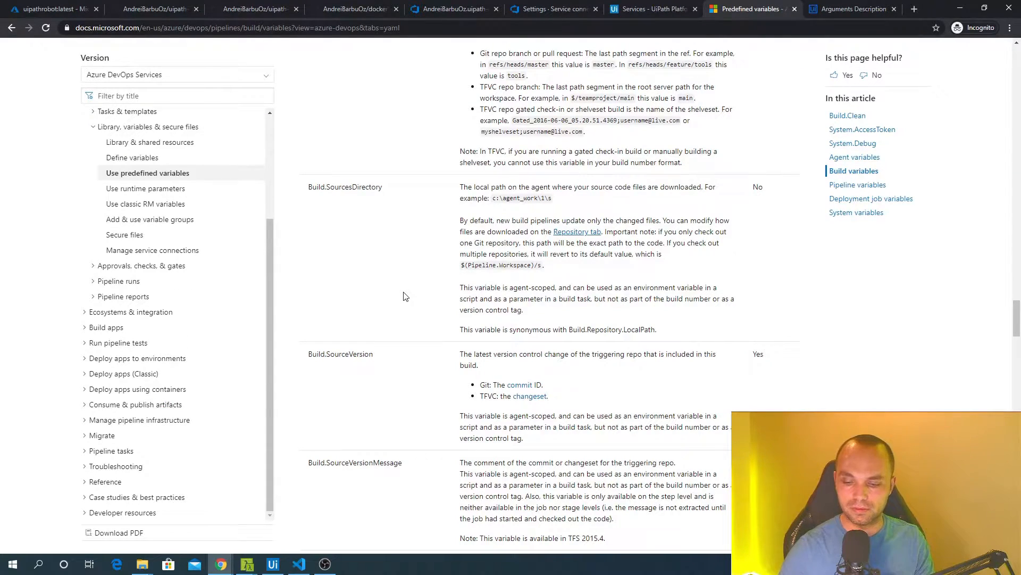
{"action": "key", "text": "Tab"}
{"action": "scroll", "coordinate": [403, 296], "scroll_direction": "up", "scroll_amount": 9}
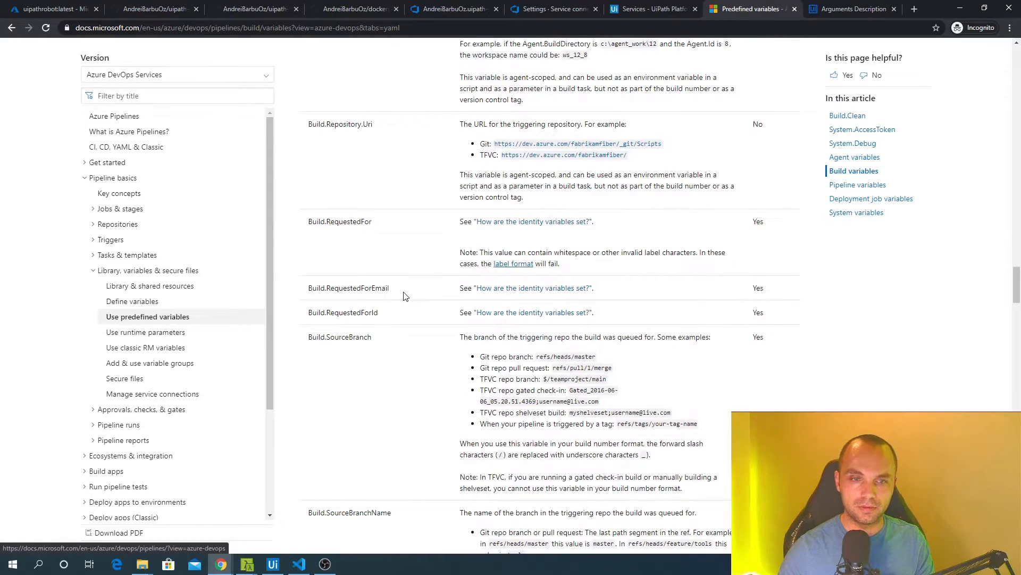
{"action": "key", "text": "ctrl+f"}
{"action": "type", "text": "staging"}
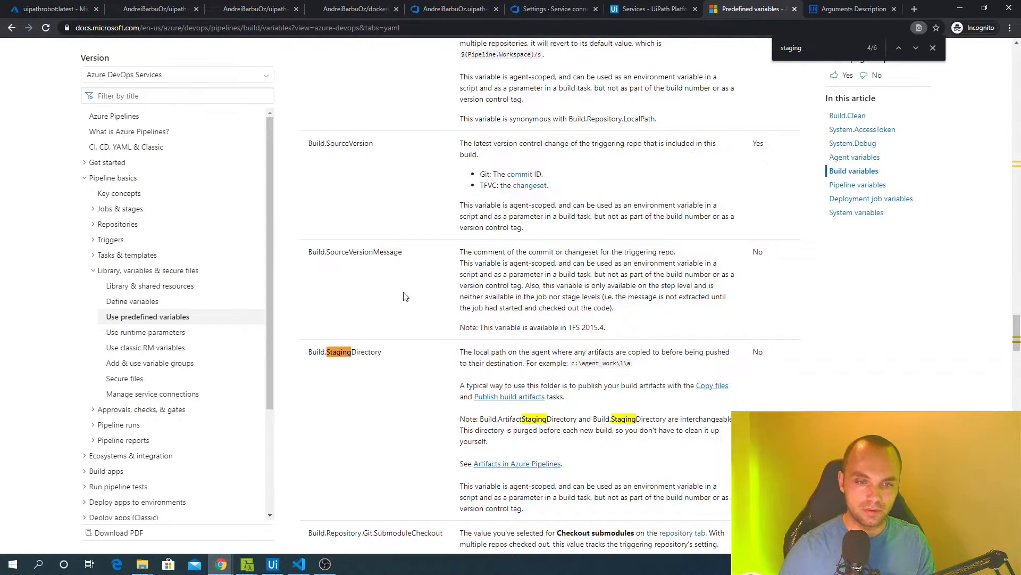
{"action": "scroll", "coordinate": [403, 295], "scroll_direction": "down", "scroll_amount": 2}
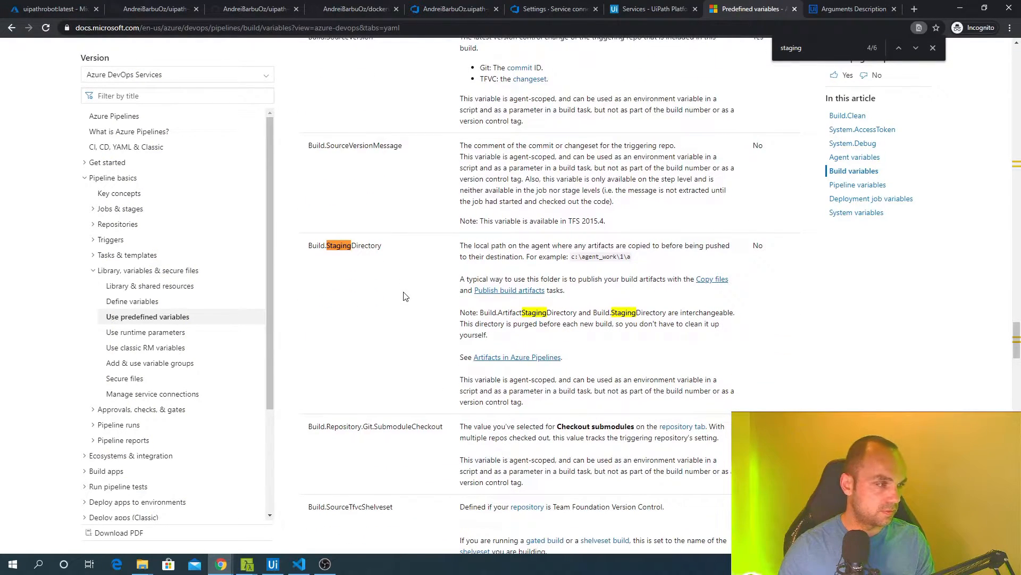
Set the pack output folder to $(Build.ArtifactStagingDirectory)\, copying the variable name from the predefined variables documentation.
{"action": "key", "text": "Return"}
{"action": "key", "text": "Return"}
{"action": "key", "text": "Return"}
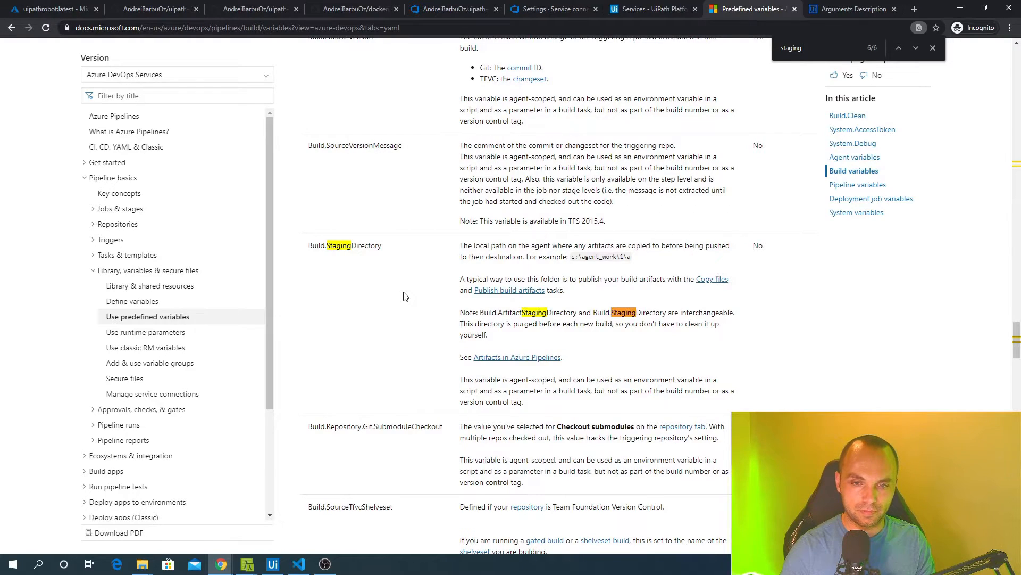
{"action": "left_click_drag", "start_coordinate": [417, 305], "coordinate": [306, 301]}
{"action": "key", "text": "ctrl+c"}
{"action": "key", "text": "ctrl+shift+Tab"}
{"action": "key", "text": "ctrl+shift+Tab"}
{"action": "key", "text": "ctrl+shift+Tab"}
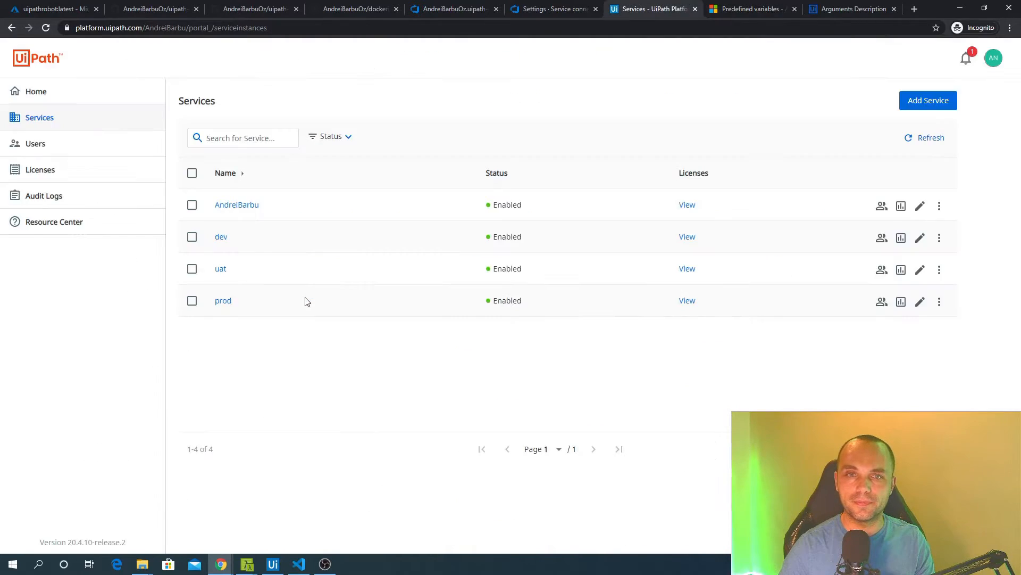
{"action": "key", "text": "ctrl+v"}
{"action": "key", "text": "End"}
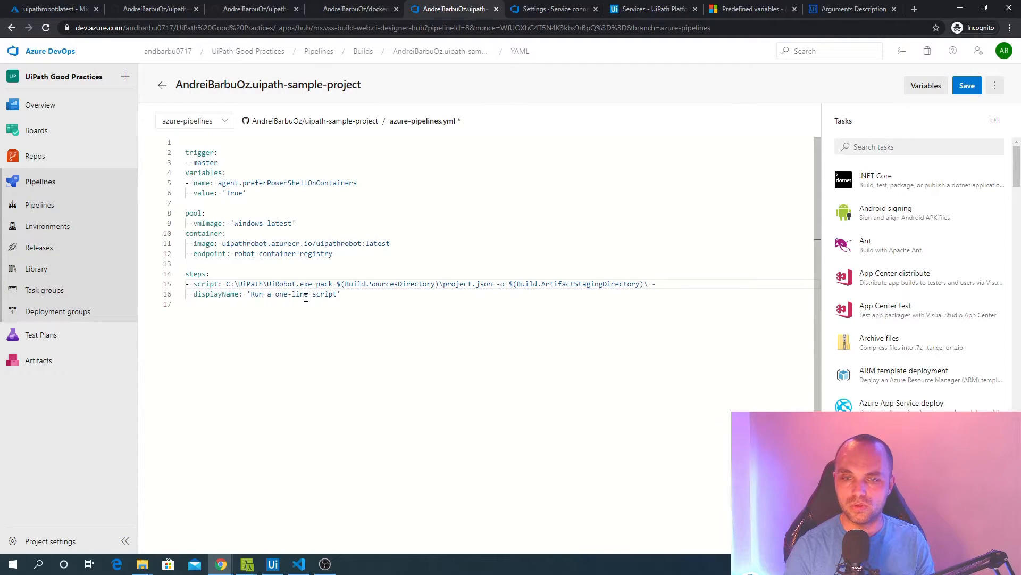
Check the version argument in the UiRobot pack documentation, and search the predefined variables page for "buildid".
{"action": "left_click", "coordinate": [755, 9]}
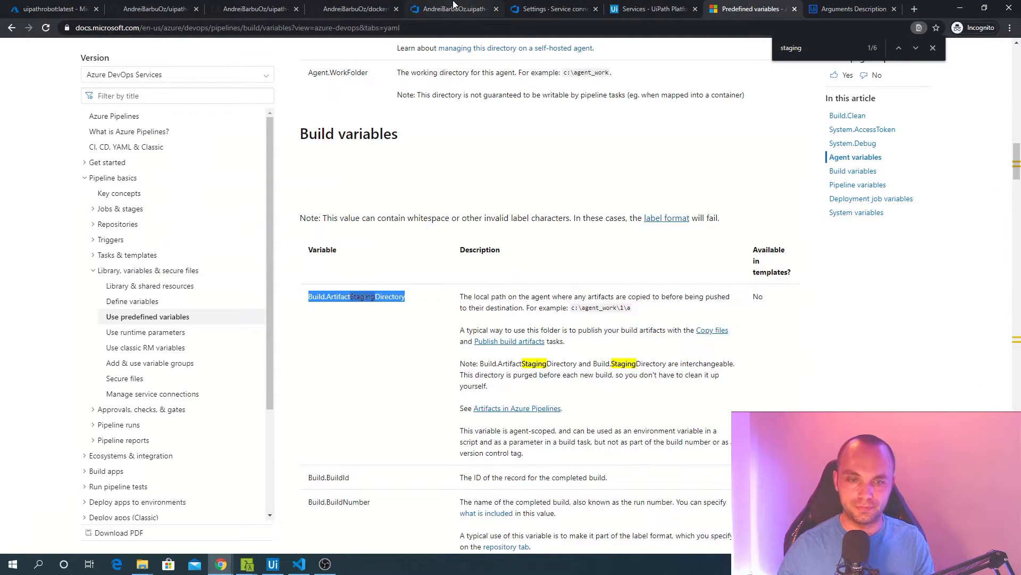
{"action": "left_click", "coordinate": [655, 9]}
{"action": "left_click", "coordinate": [852, 9]}
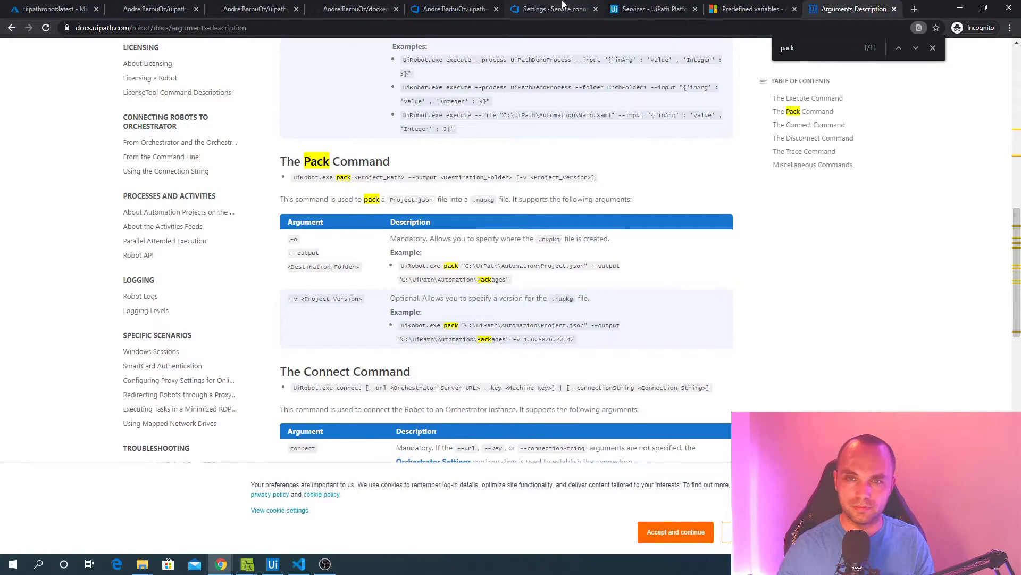
{"action": "left_click", "coordinate": [750, 9]}
{"action": "key", "text": "ctrl+f"}
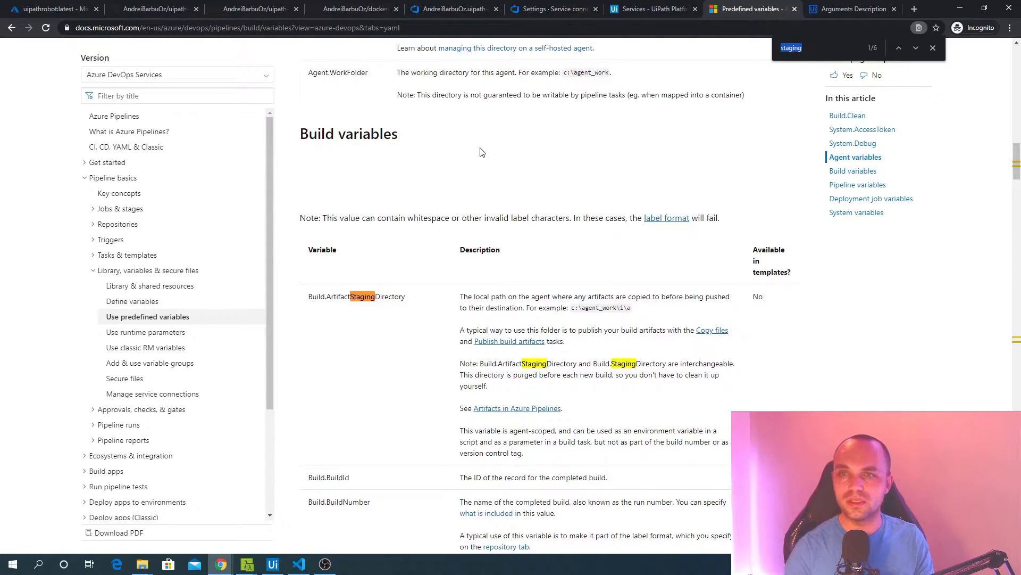
{"action": "type", "text": "buildid"}
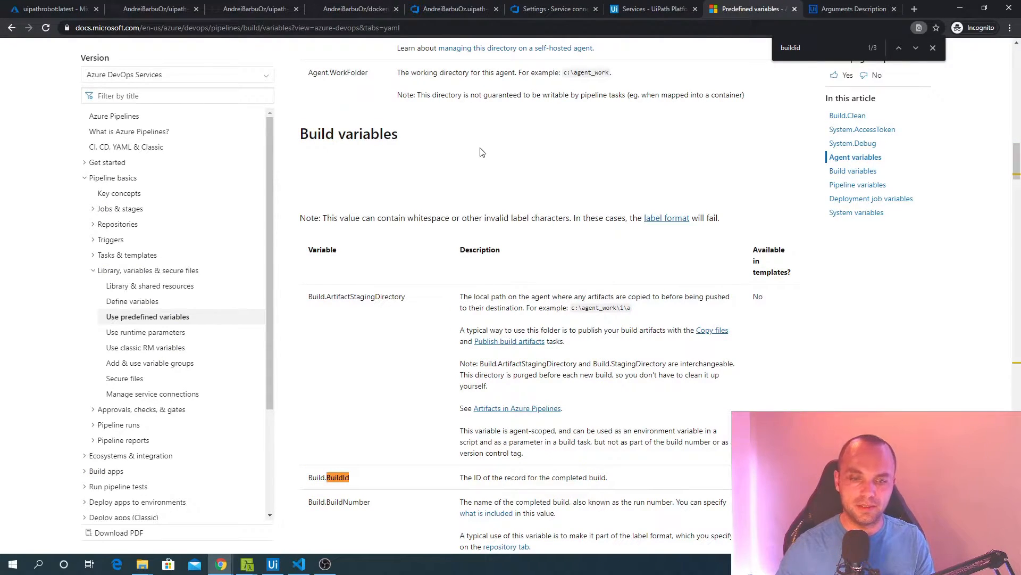
{"action": "scroll", "coordinate": [480, 152], "scroll_direction": "down", "scroll_amount": 5}
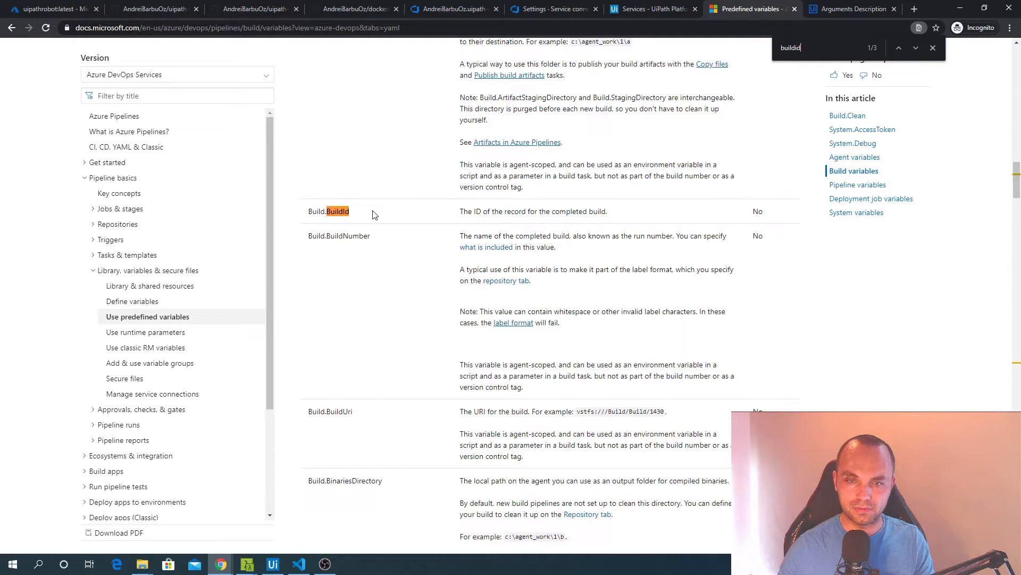
Give the pack command the version argument -v 1.0.$(Build.BuildNumber), copying the variable name from the predefined variables documentation.
{"action": "left_click_drag", "start_coordinate": [381, 241], "coordinate": [307, 243]}
{"action": "key", "text": "ctrl+c"}
{"action": "key", "text": "ctrl+shift+Tab"}
{"action": "key", "text": "ctrl+shift+Tab"}
{"action": "key", "text": "ctrl+shift+Tab"}
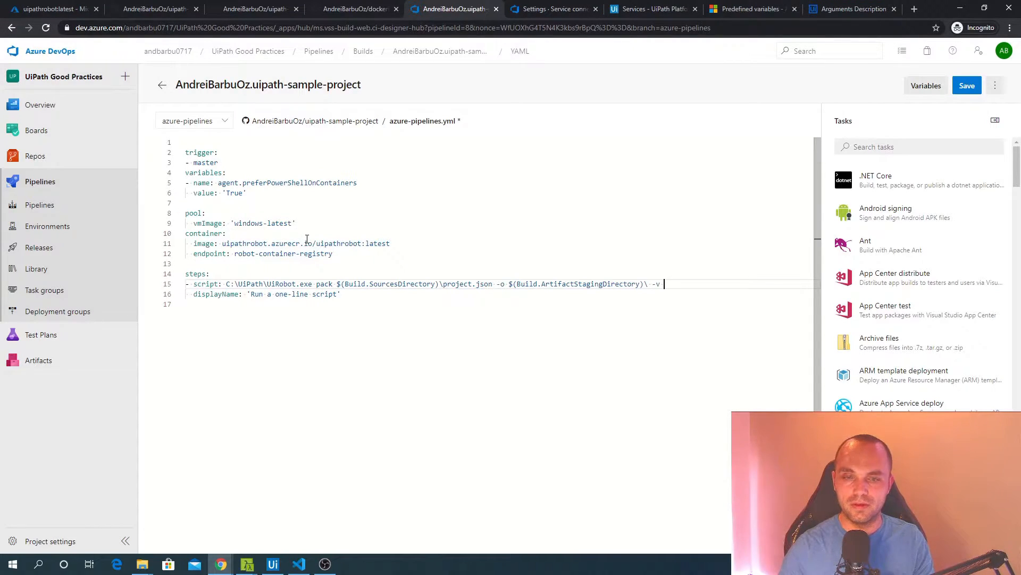
{"action": "type", "text": "("}
{"action": "key", "text": "ctrl+v"}
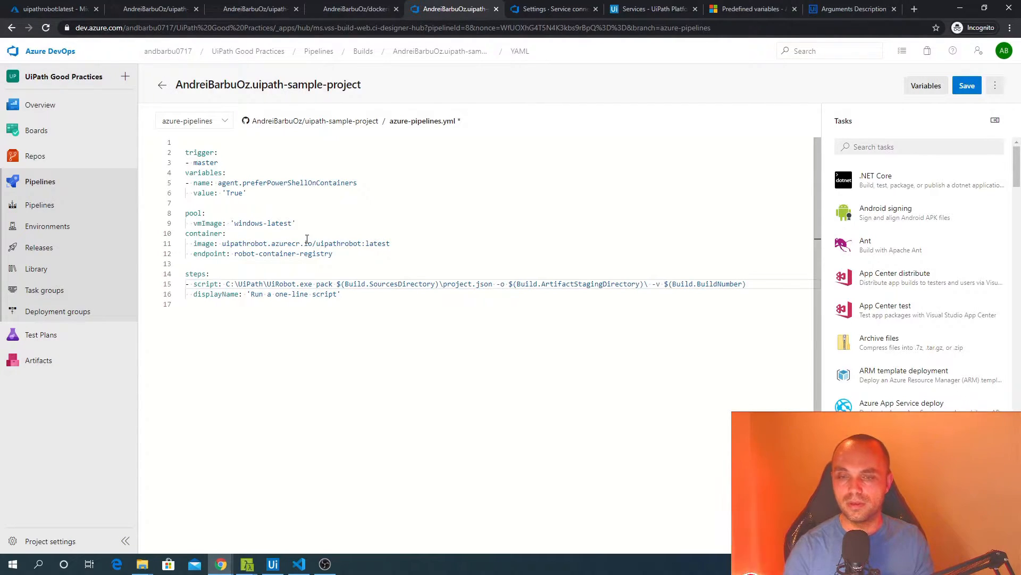
{"action": "type", "text": "1.0."}
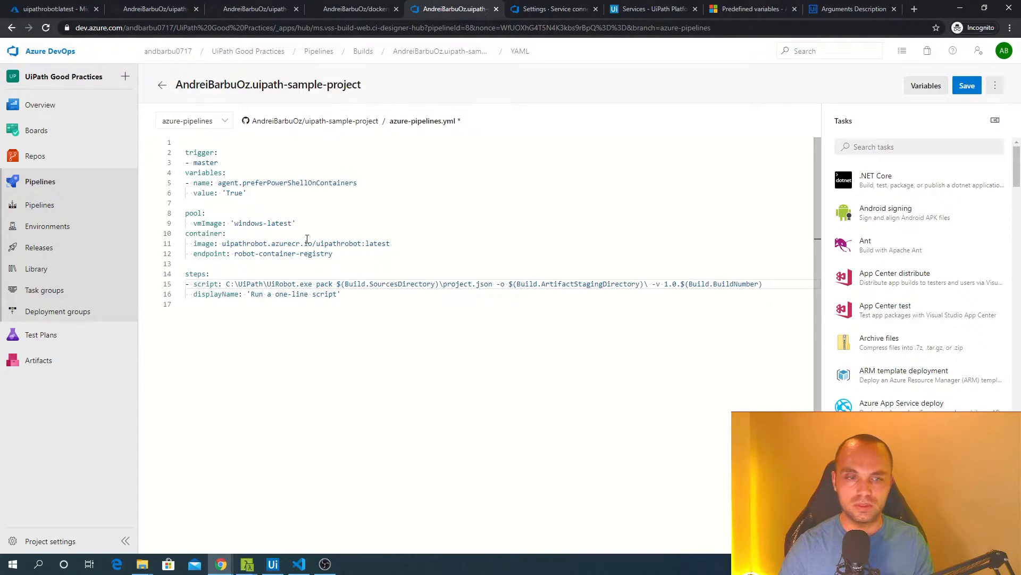
Change the script step's displayName to 'Build the artifact' and add a new line below it.
{"action": "key", "text": "Down"}
{"action": "key", "text": "ctrl+shift+Left"}
{"action": "key", "text": "ctrl+shift+Left"}
{"action": "key", "text": "ctrl+shift+Left"}
{"action": "key", "text": "ctrl+shift+Left"}
{"action": "key", "text": "ctrl+shift+Left"}
{"action": "key", "text": "ctrl+shift+Left"}
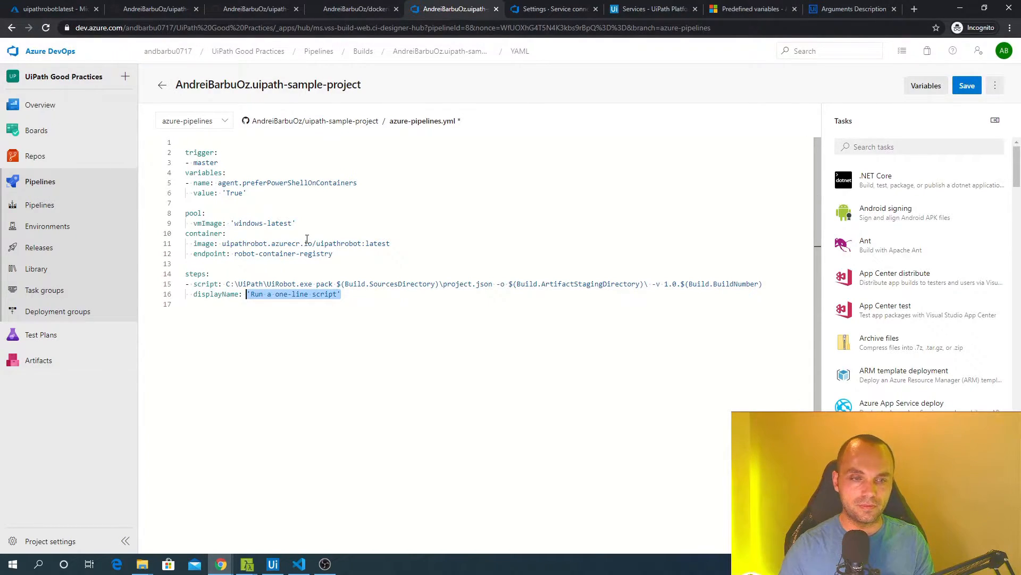
{"action": "type", "text": "'Build the artifact'"}
{"action": "key", "text": "Return"}
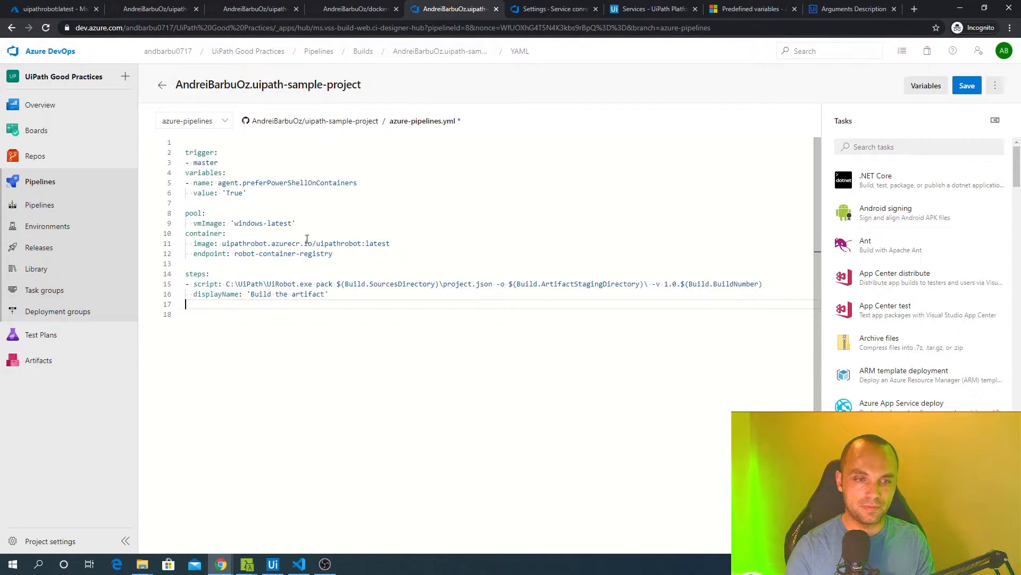
Search the web for "azure devops task artifact" in a new tab and find the YAML publish example in the pipeline artifacts documentation.
{"action": "type", "text": "-"}
{"action": "key", "text": "Escape"}
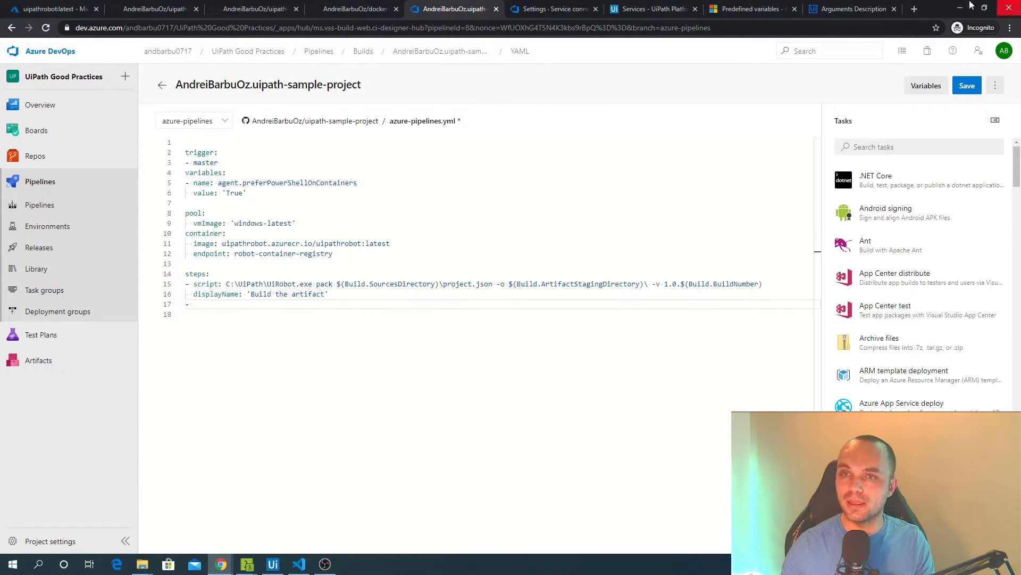
{"action": "left_click", "coordinate": [915, 9]}
{"action": "type", "text": "azdure"}
{"action": "key", "text": "BackSpace"}
{"action": "key", "text": "BackSpace"}
{"action": "key", "text": "BackSpace"}
{"action": "key", "text": "BackSpace"}
{"action": "key", "text": "BackSpace"}
{"action": "type", "text": "udre"}
{"action": "key", "text": "BackSpace"}
{"action": "key", "text": "BackSpace"}
{"action": "key", "text": "BackSpace"}
{"action": "key", "text": "BackSpace"}
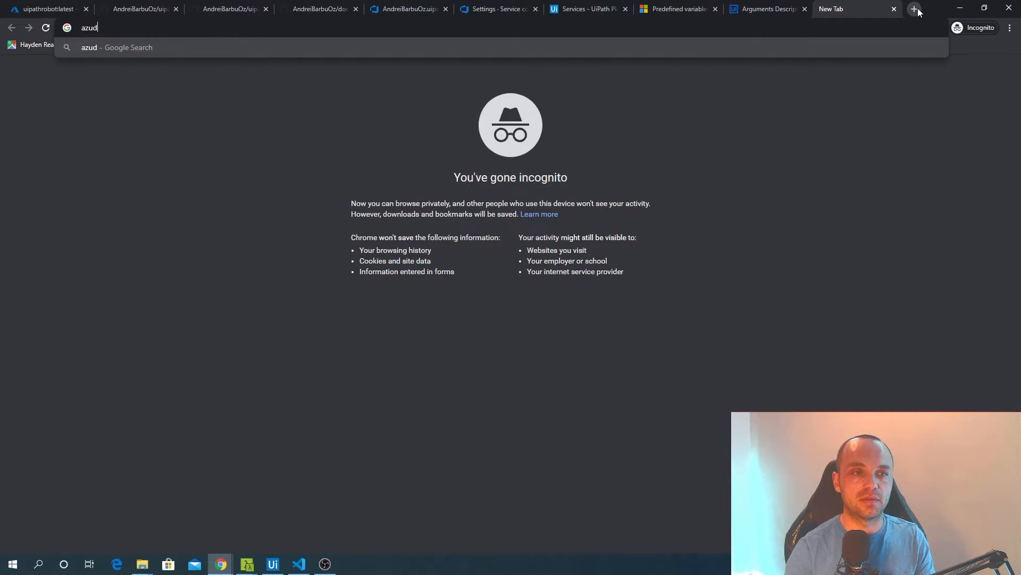
{"action": "type", "text": "re devops task"}
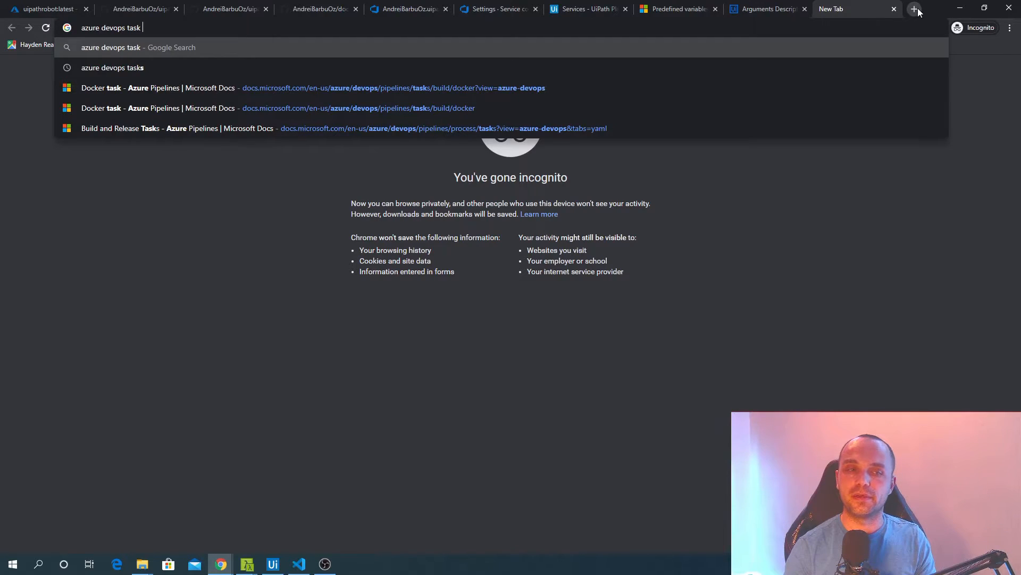
{"action": "type", "text": " artifact"}
{"action": "key", "text": "Return"}
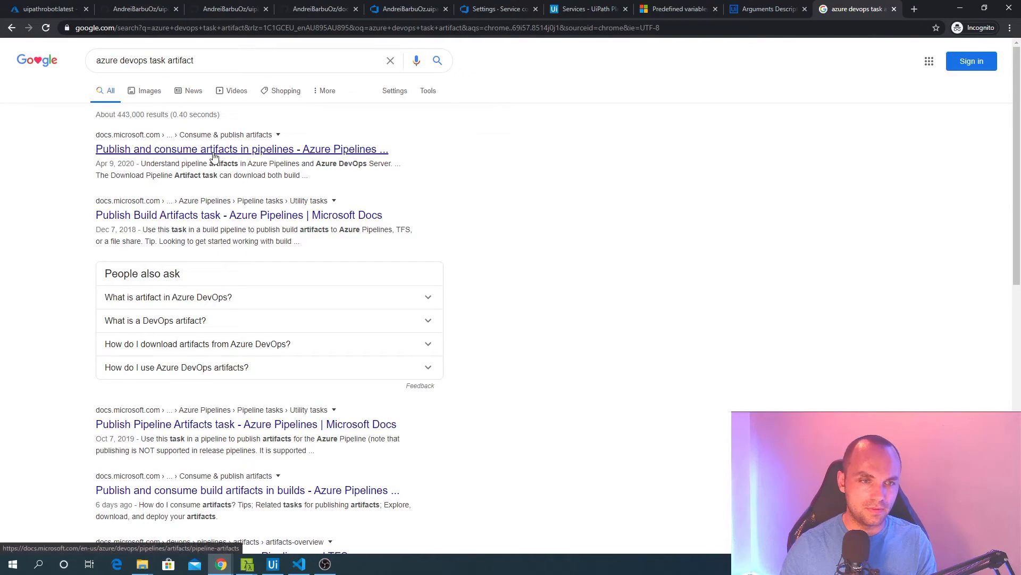
{"action": "scroll", "coordinate": [571, 232], "scroll_direction": "down", "scroll_amount": 7}
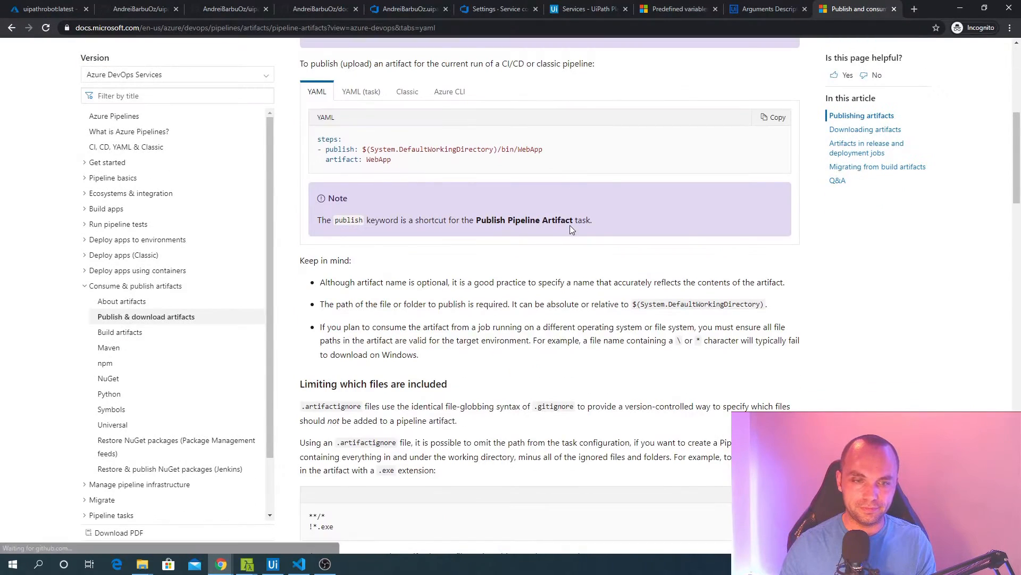
{"action": "scroll", "coordinate": [572, 230], "scroll_direction": "up", "scroll_amount": 1}
{"action": "scroll", "coordinate": [570, 229], "scroll_direction": "up", "scroll_amount": 2}
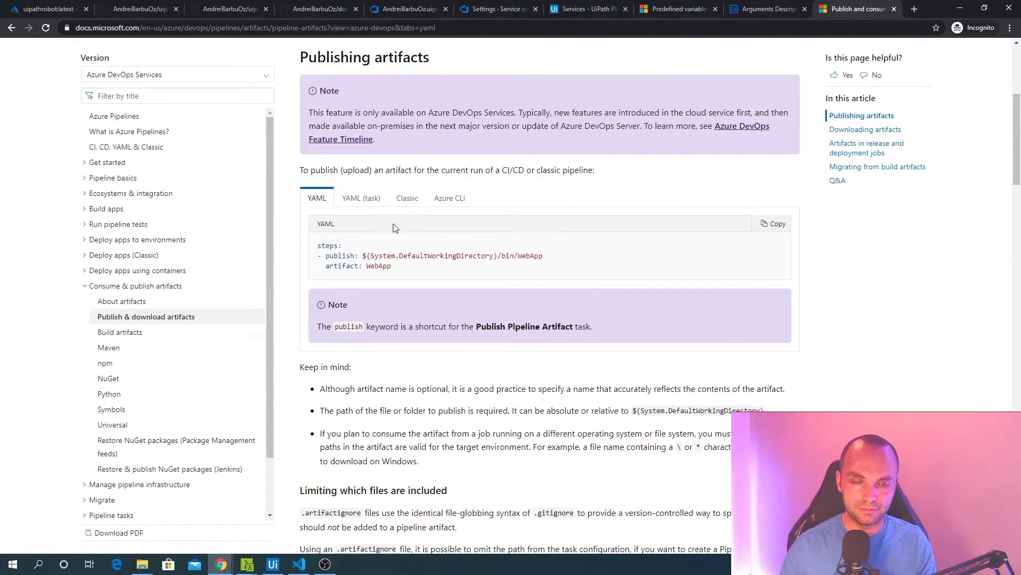
Copy the publish and artifact lines from the documentation's YAML example into azure-pipelines.yml below the build step.
{"action": "left_click_drag", "start_coordinate": [399, 272], "coordinate": [311, 260]}
{"action": "key", "text": "ctrl+c"}
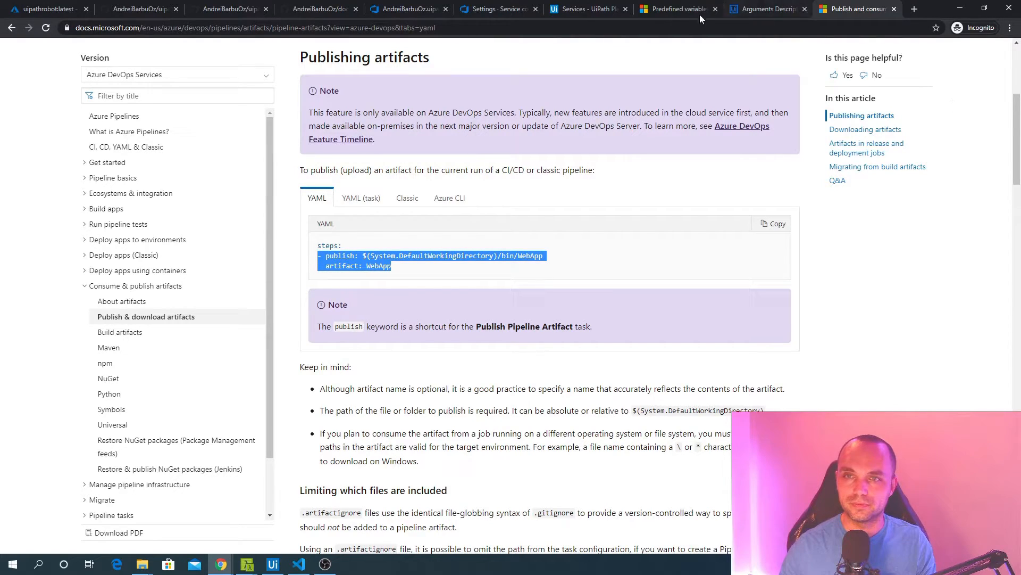
{"action": "left_click", "coordinate": [487, 5]}
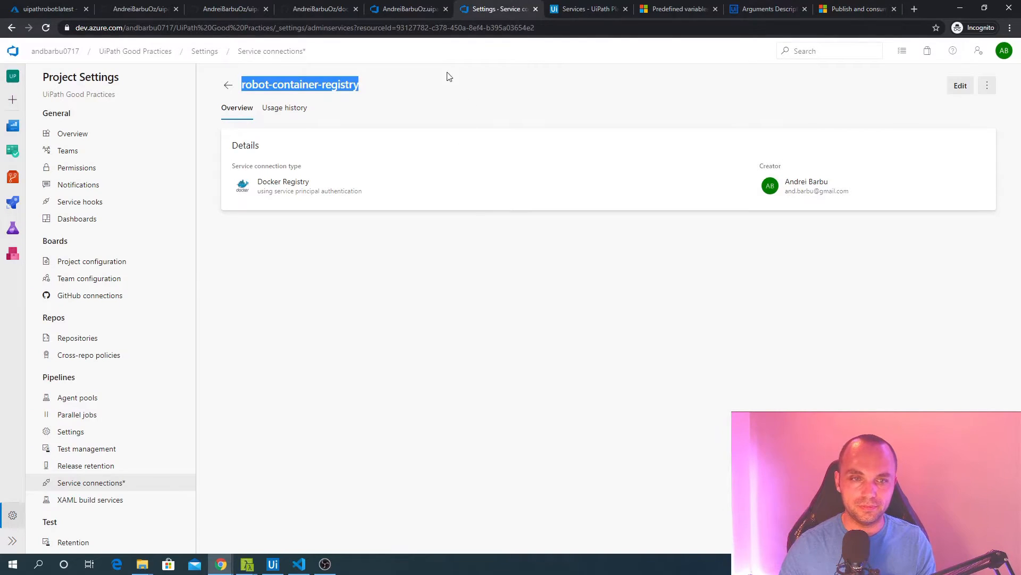
{"action": "left_click", "coordinate": [404, 9]}
{"action": "key", "text": "BackSpace"}
{"action": "key", "text": "BackSpace"}
{"action": "key", "text": "ctrl+v"}
Replace System.DefaultWorkingDirectory in the publish path with Build.ArtifactStagingDirectory, copied from the pack script line.
{"action": "key", "text": "Up"}
{"action": "key", "text": "ctrl+Left"}
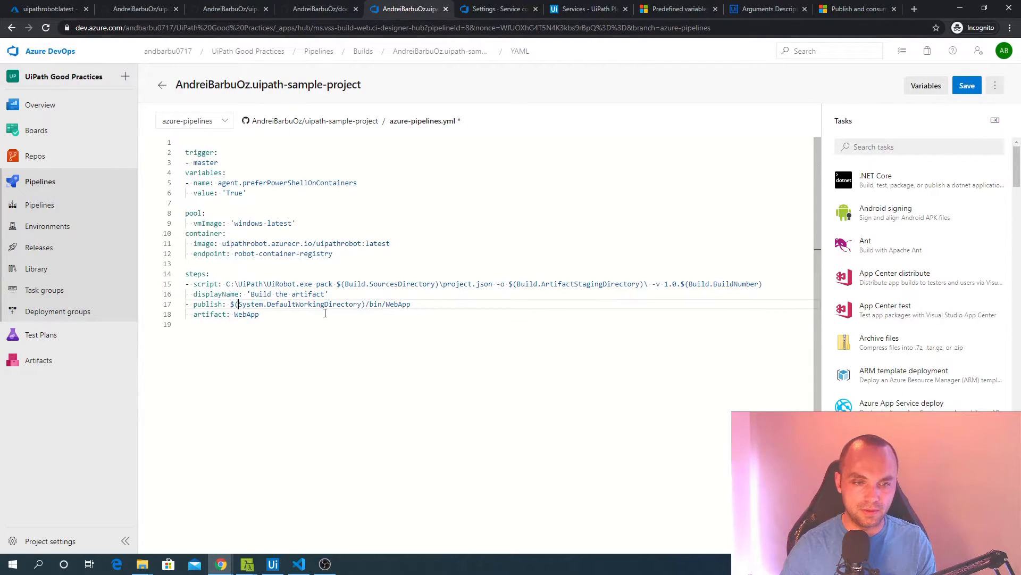
{"action": "key", "text": "ctrl+shift+Right"}
{"action": "key", "text": "ctrl+shift+Right"}
{"action": "key", "text": "ctrl+shift+Right"}
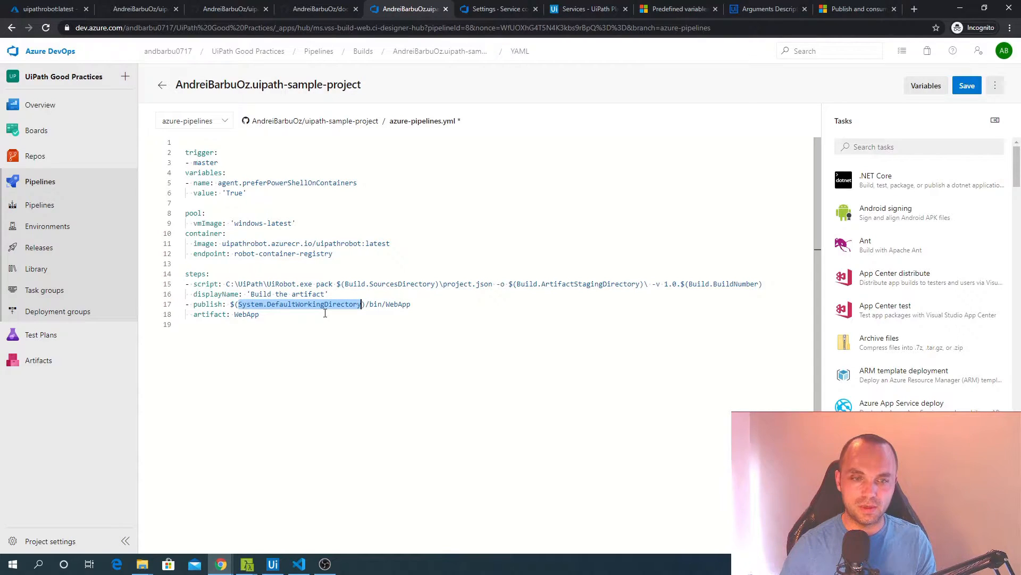
{"action": "key", "text": "Left"}
{"action": "key", "text": "Up"}
{"action": "key", "text": "Up"}
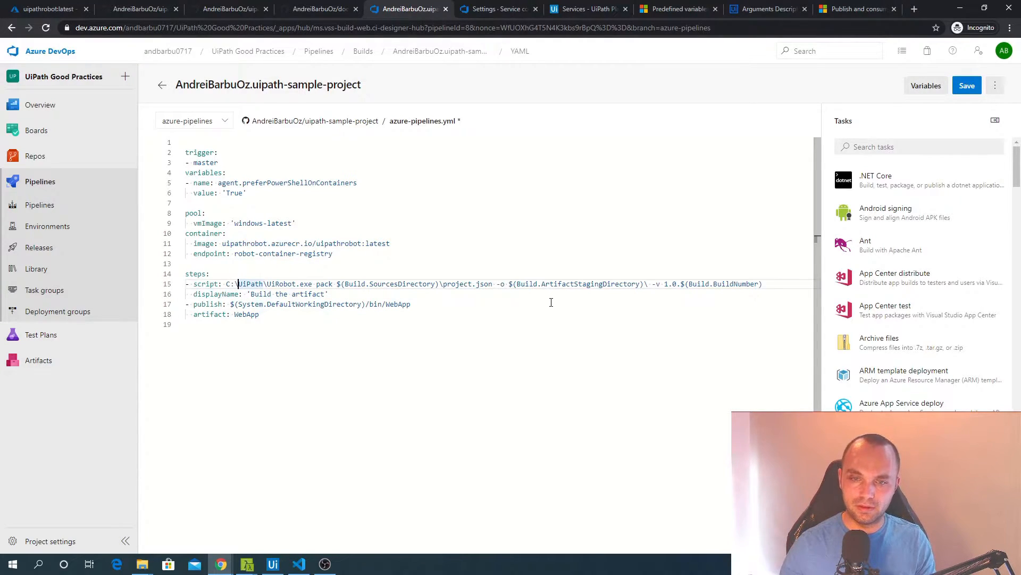
{"action": "left_click", "coordinate": [641, 284]}
{"action": "key", "text": "ctrl+shift+Left"}
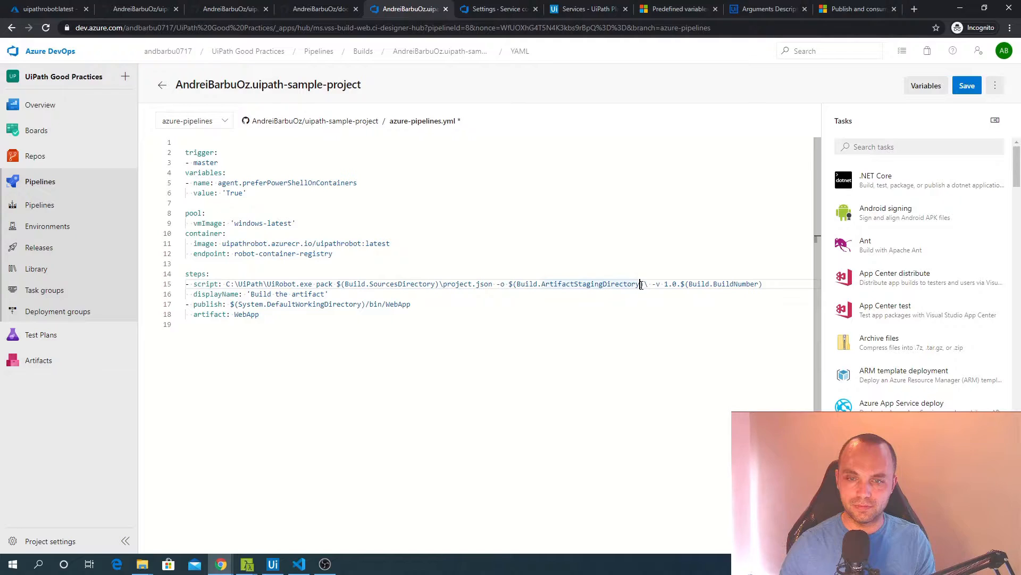
{"action": "key", "text": "ctrl+shift+Left"}
{"action": "key", "text": "ctrl+c"}
{"action": "key", "text": "Down"}
{"action": "key", "text": "Down"}
{"action": "key", "text": "ctrl+Left"}
{"action": "key", "text": "Left"}
{"action": "key", "text": "ctrl+shift+Left"}
{"action": "key", "text": "ctrl+shift+Left"}
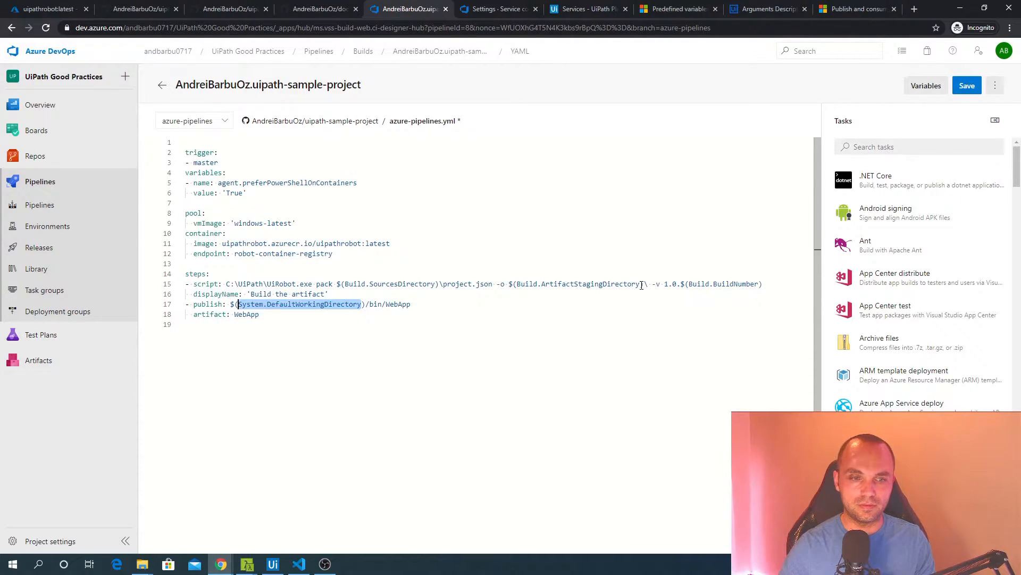
{"action": "key", "text": "ctrl+v"}
Remove /bin/WebApp from the end of the publish path.
{"action": "key", "text": "ctrl+End"}
{"action": "key", "text": "Up"}
{"action": "key", "text": "Up"}
{"action": "key", "text": "End"}
{"action": "key", "text": "ctrl+shift+Left"}
{"action": "key", "text": "shift+Left"}
{"action": "key", "text": "ctrl+shift+Left"}
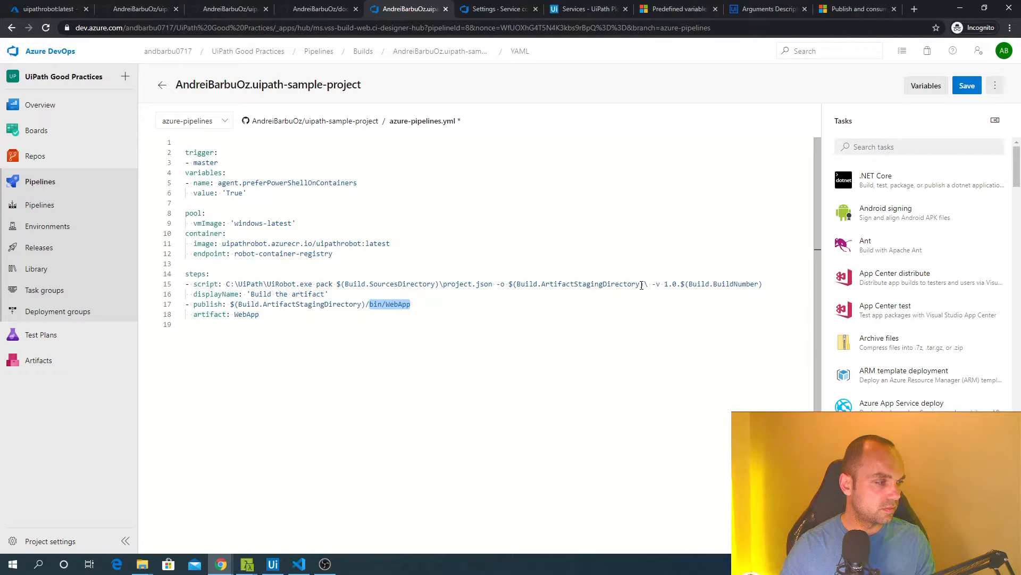
{"action": "key", "text": "BackSpace"}
{"action": "key", "text": "BackSpace"}
Name the published artifact drop and commit azure-pipelines.yml directly to the azure-pipelines branch with the default commit message.
{"action": "key", "text": "Down"}
{"action": "key", "text": "ctrl+shift+Left"}
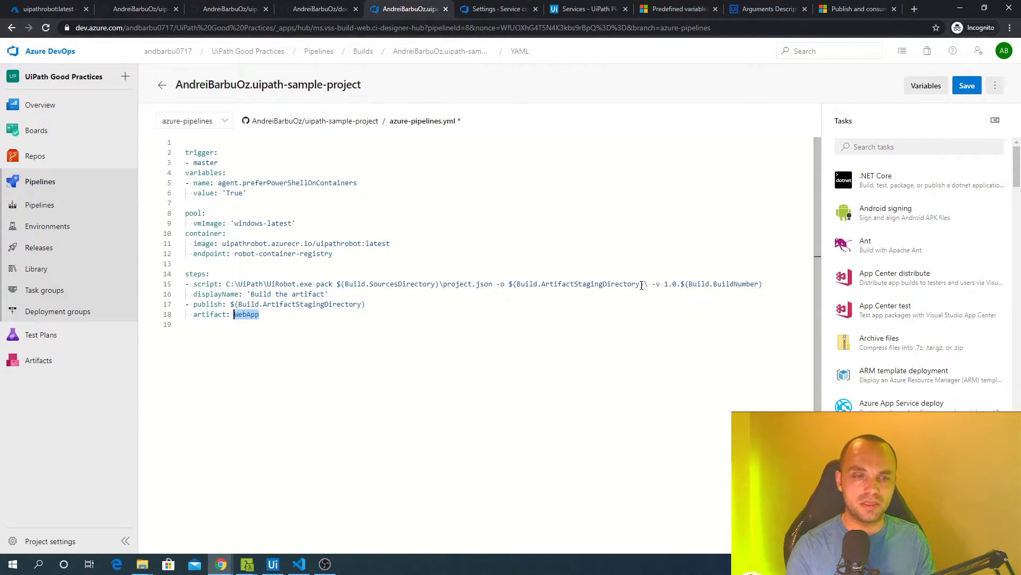
{"action": "type", "text": "drop"}
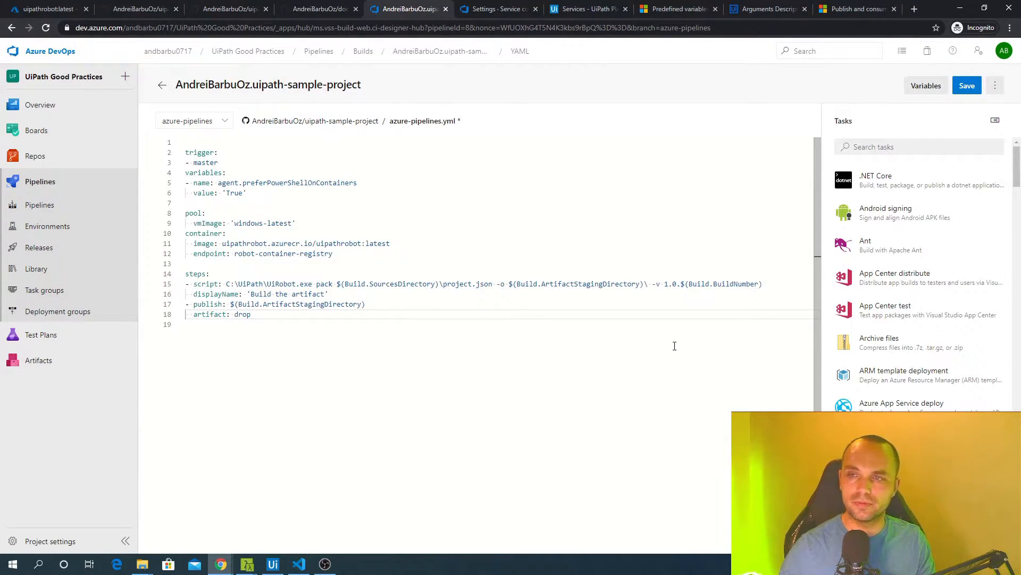
{"action": "left_click", "coordinate": [967, 87]}
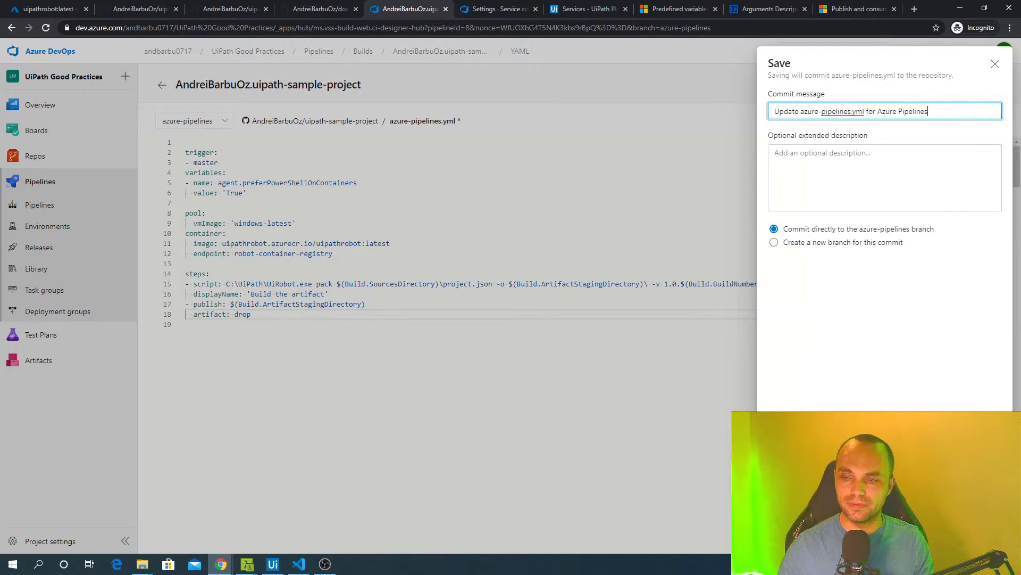
{"action": "key", "text": "Return"}
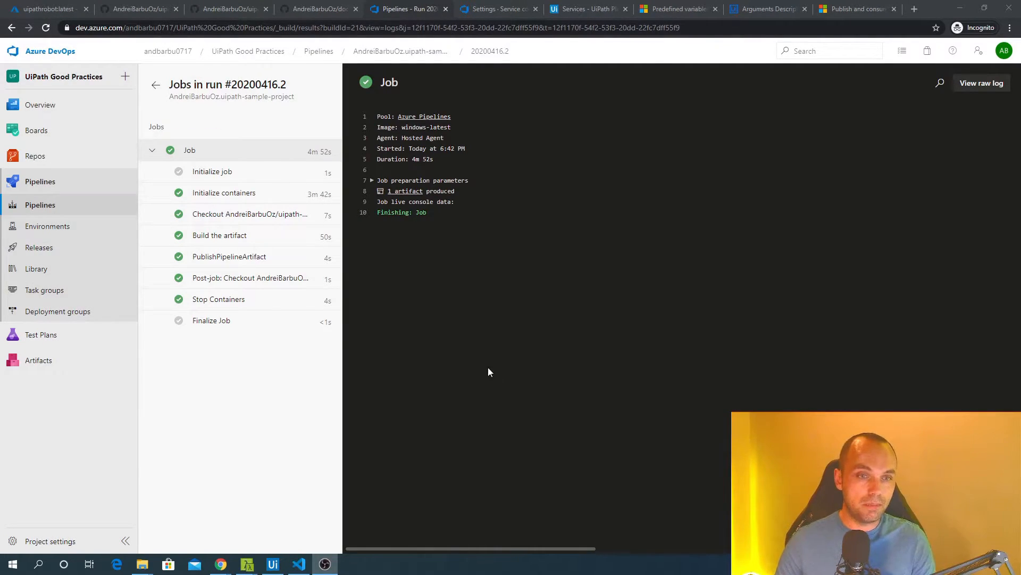
Examine the Initialize containers, Checkout and Build the artifact logs of the pipeline run.
{"action": "left_click", "coordinate": [218, 194]}
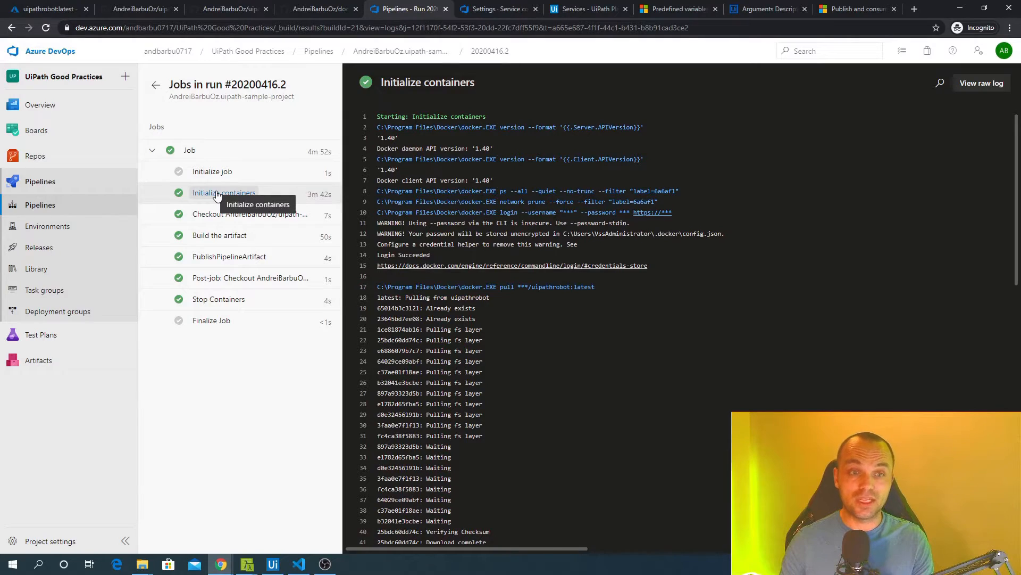
{"action": "scroll", "coordinate": [598, 309], "scroll_direction": "down", "scroll_amount": 6}
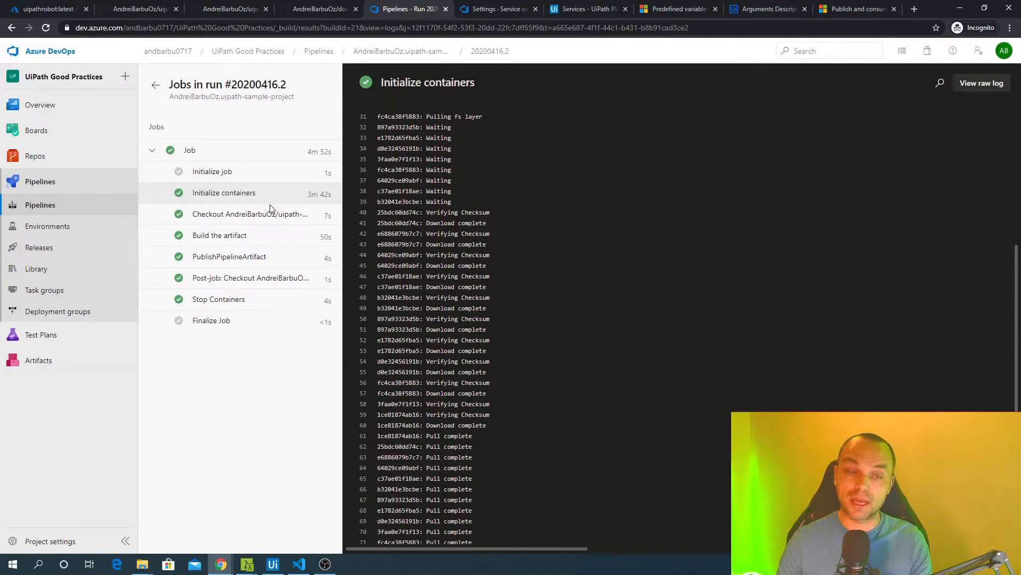
{"action": "left_click", "coordinate": [239, 217]}
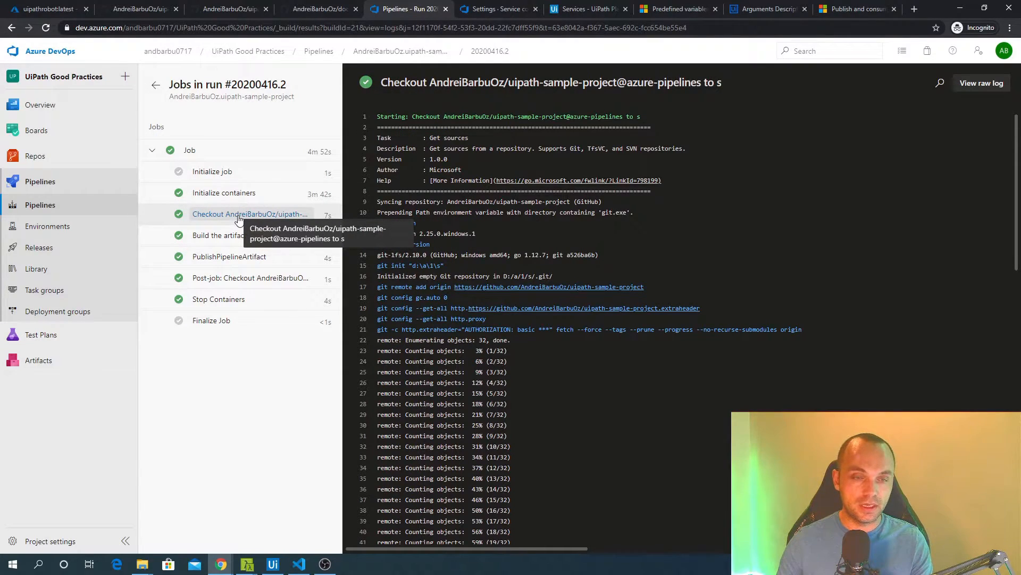
{"action": "left_click", "coordinate": [230, 235]}
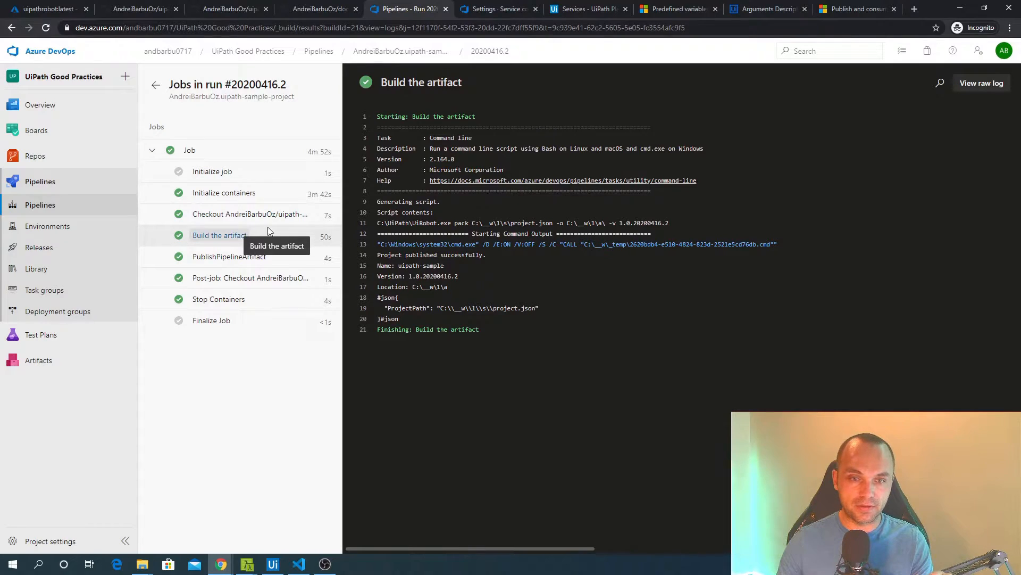
Examine the UiRobot.exe pack command and its version argument in the Build the artifact log.
{"action": "left_click_drag", "start_coordinate": [379, 223], "coordinate": [463, 222]}
{"action": "double_click", "coordinate": [433, 222]}
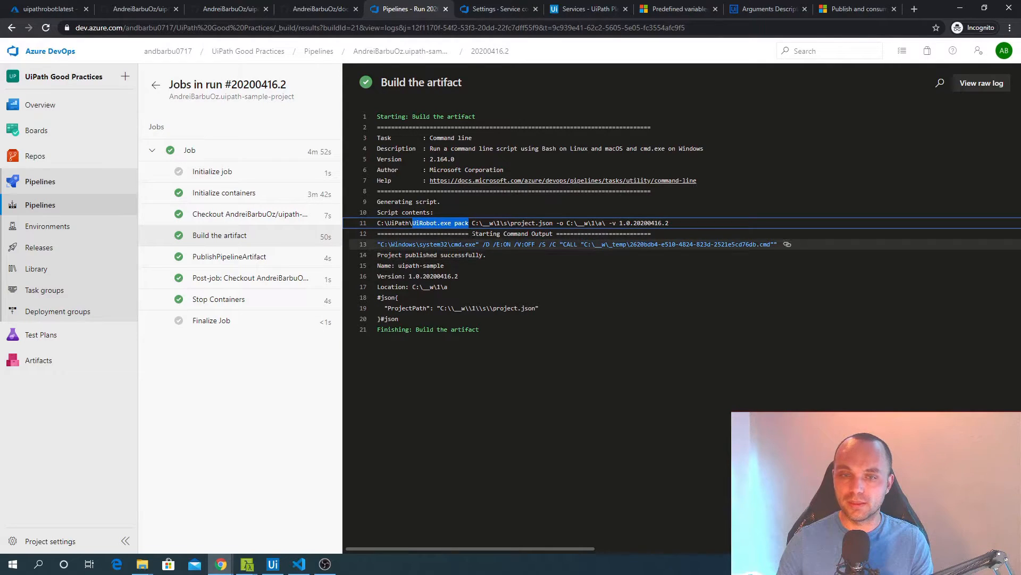
{"action": "left_click_drag", "start_coordinate": [553, 222], "coordinate": [669, 223]}
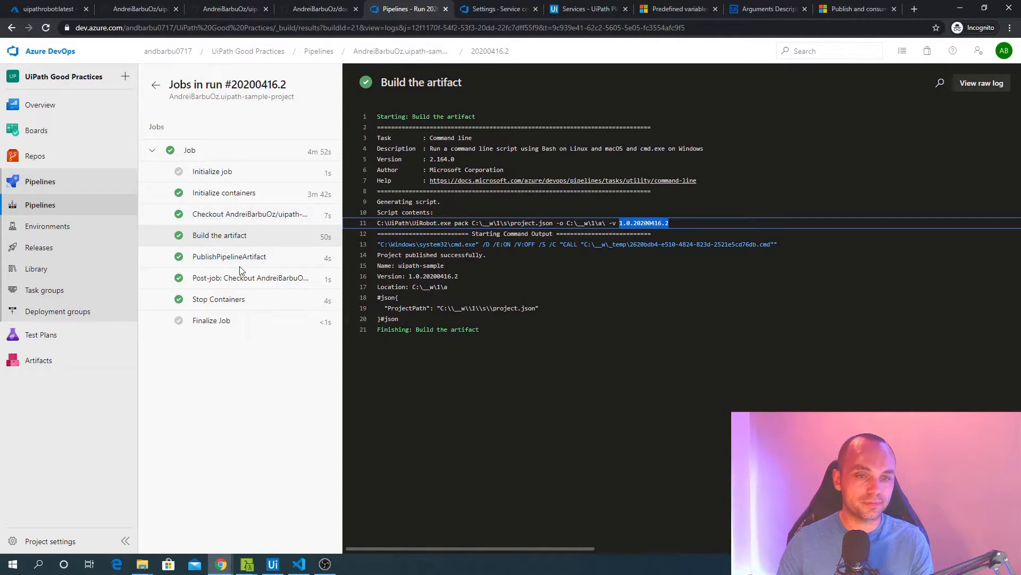
Open the job's published artifacts and download uipath-sample.1.0.20200416.2.nupkg from drop, saving it under its default name.
{"action": "left_click", "coordinate": [186, 153]}
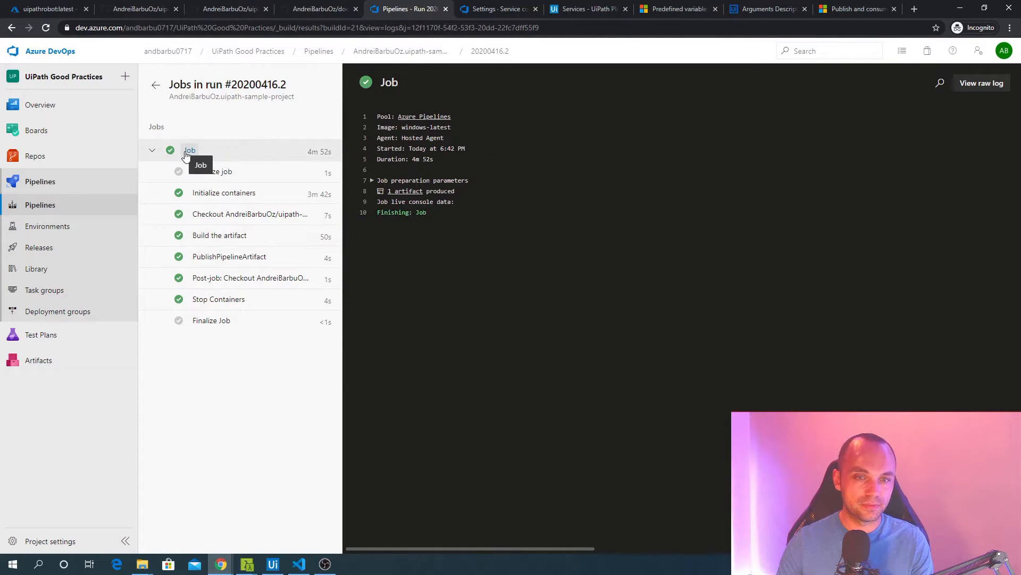
{"action": "left_click", "coordinate": [408, 193]}
{"action": "left_click", "coordinate": [170, 162]}
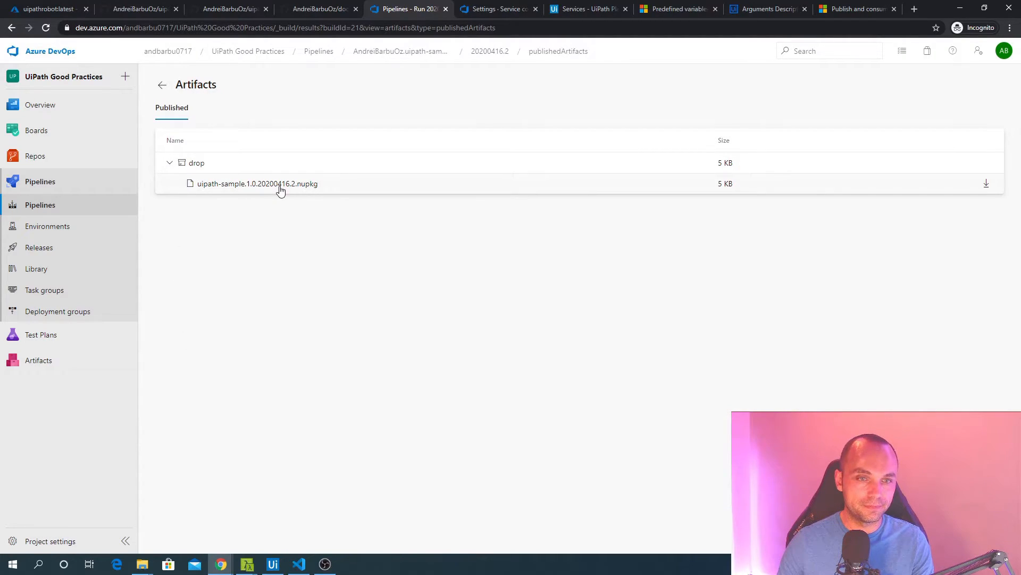
{"action": "left_click", "coordinate": [281, 189]}
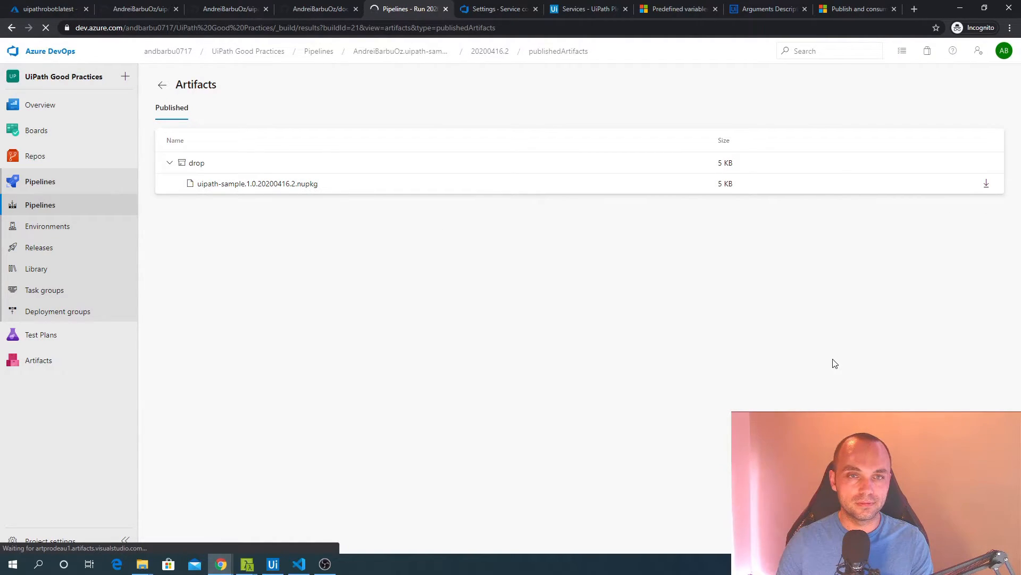
{"action": "left_click", "coordinate": [449, 286]}
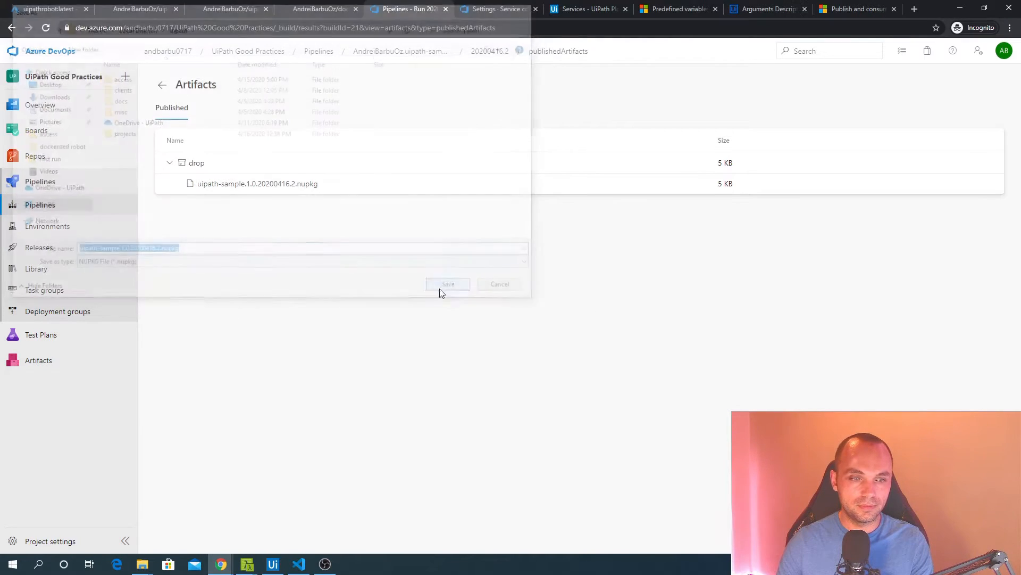
Show the downloaded package in its folder and extract it with 7-Zip to uipath-sample.1.0.20200416.2.
{"action": "left_click", "coordinate": [108, 541]}
{"action": "left_click", "coordinate": [131, 503]}
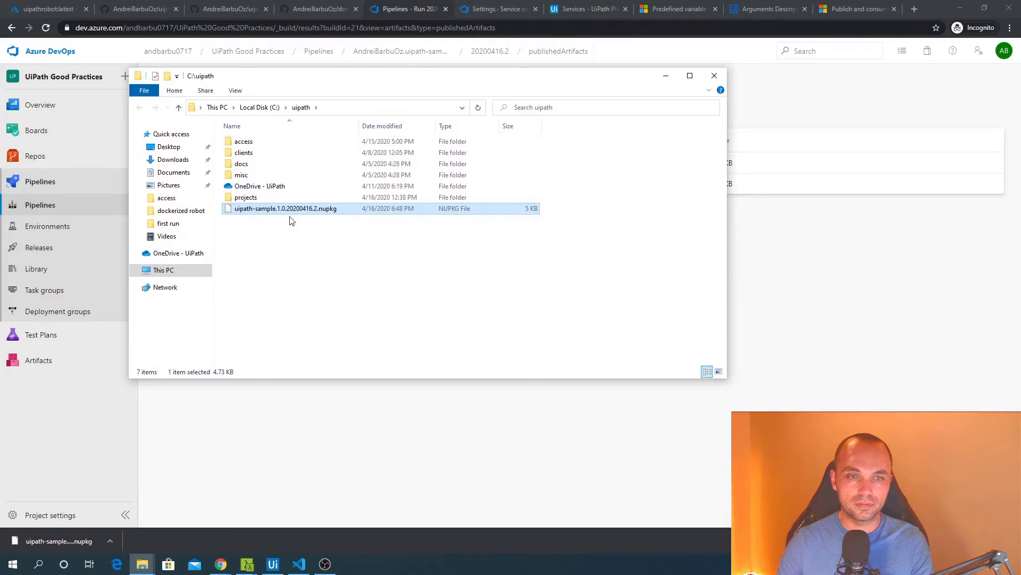
{"action": "right_click", "coordinate": [281, 213]}
{"action": "mouse_move", "coordinate": [347, 253]}
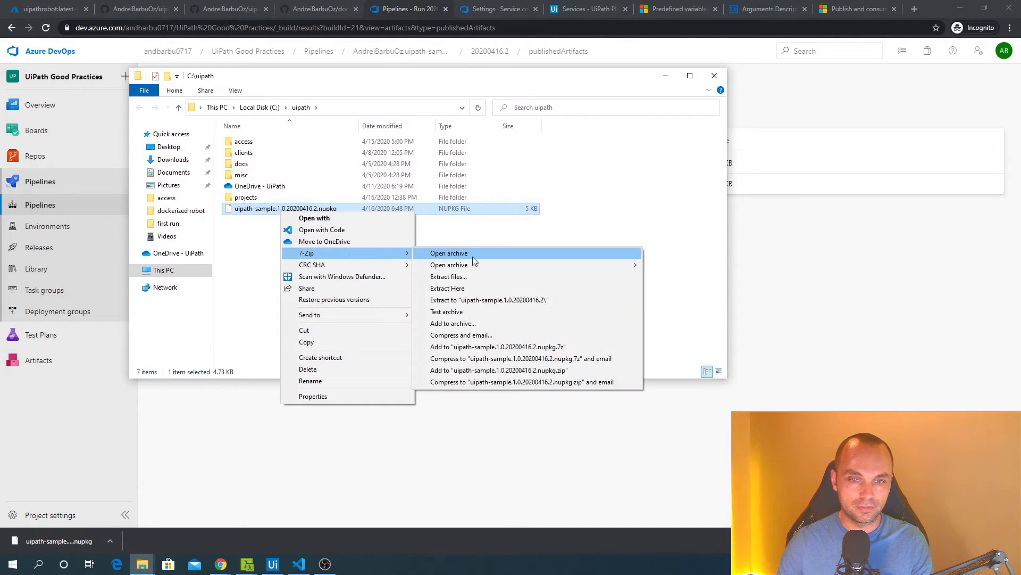
{"action": "left_click", "coordinate": [464, 298]}
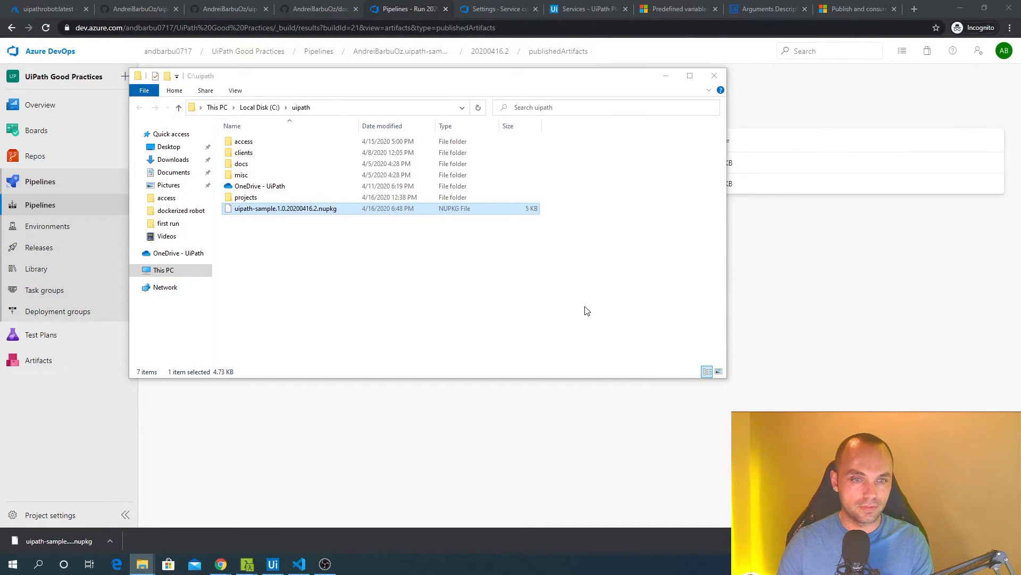
Browse the extracted uipath-sample.1.0.20200416.2 folder down to lib\net45 to inspect the packaged project files.
{"action": "double_click", "coordinate": [249, 221]}
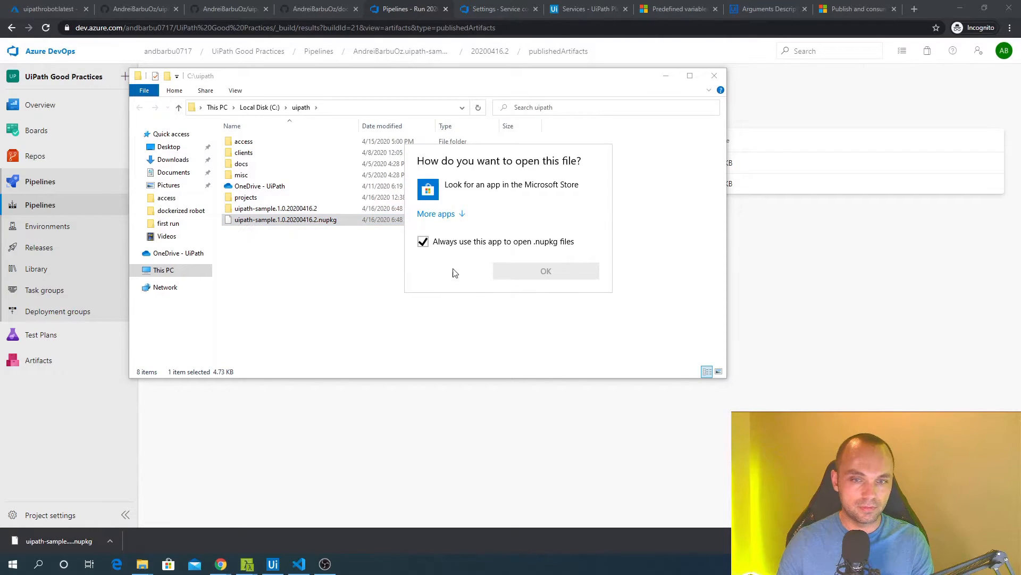
{"action": "key", "text": "Escape"}
{"action": "double_click", "coordinate": [272, 208]}
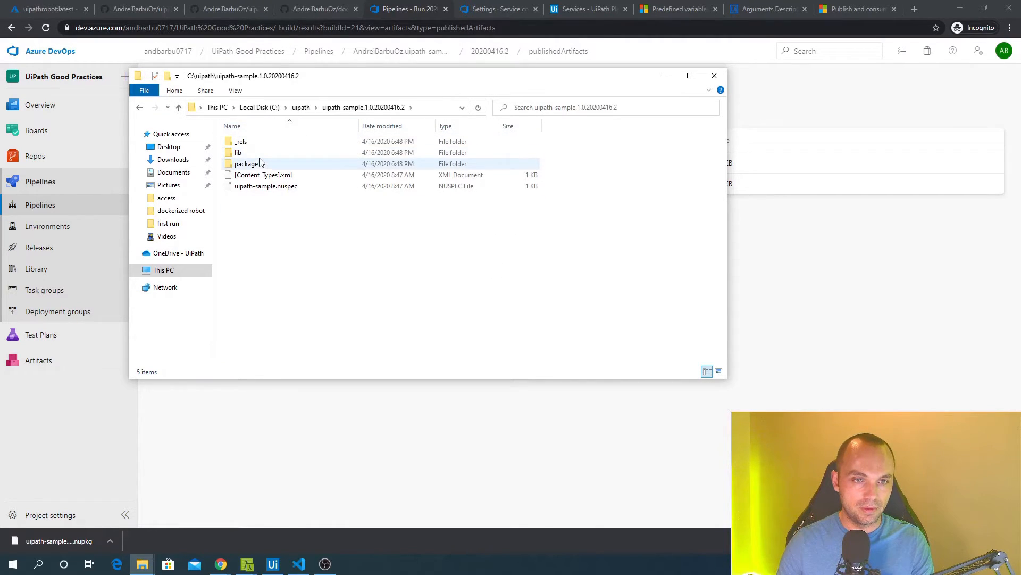
{"action": "double_click", "coordinate": [248, 152]}
{"action": "double_click", "coordinate": [248, 142]}
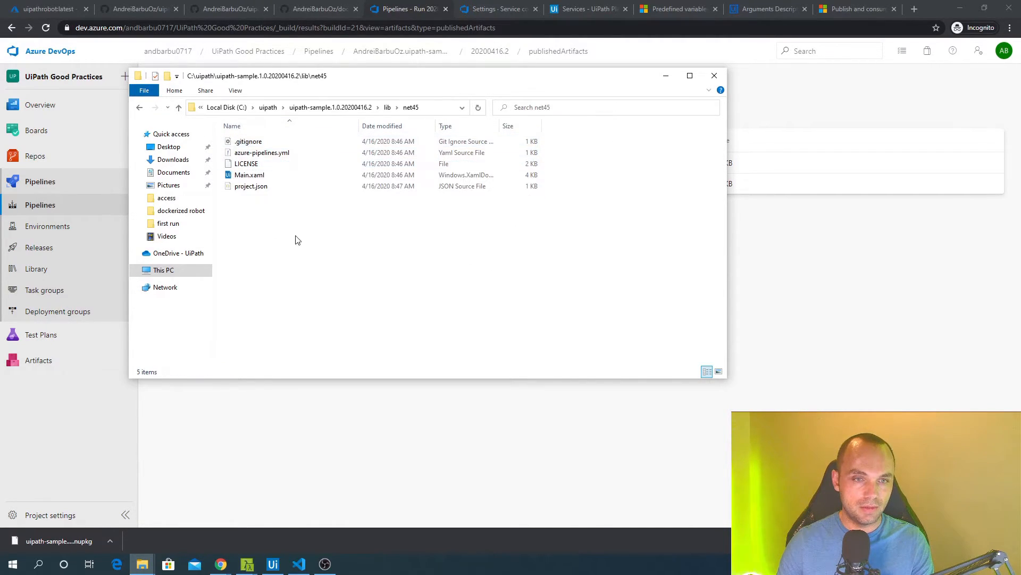
{"action": "mouse_move", "coordinate": [311, 254]}
{"action": "left_mouse_down"}
{"action": "mouse_move", "coordinate": [251, 183]}
{"action": "mouse_move", "coordinate": [253, 152]}
{"action": "mouse_move", "coordinate": [300, 249]}
{"action": "left_mouse_up"}
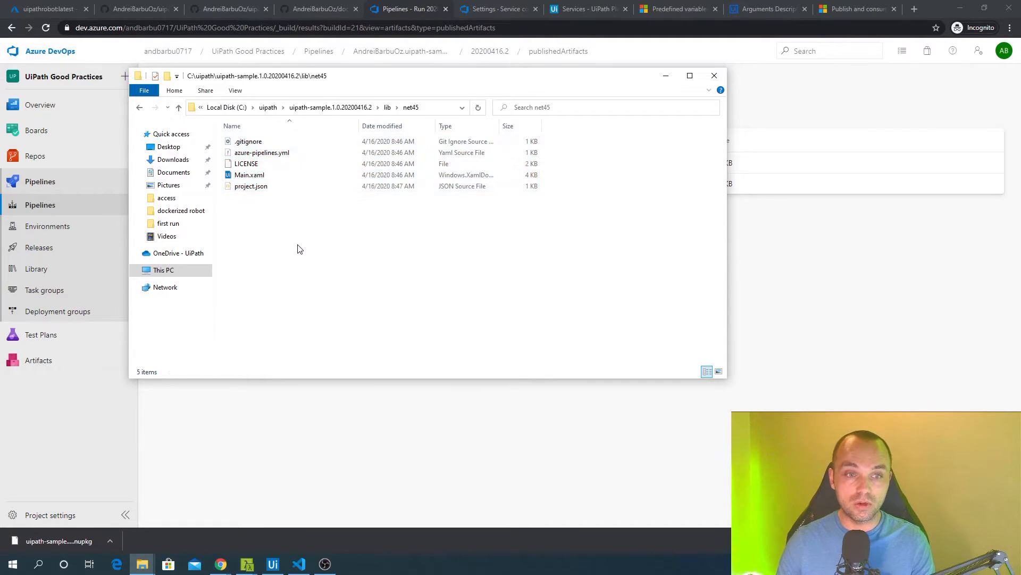
Open the packaged Main.xaml with UiPath Studio, inspect its workflow, and close Studio.
{"action": "right_click", "coordinate": [250, 174]}
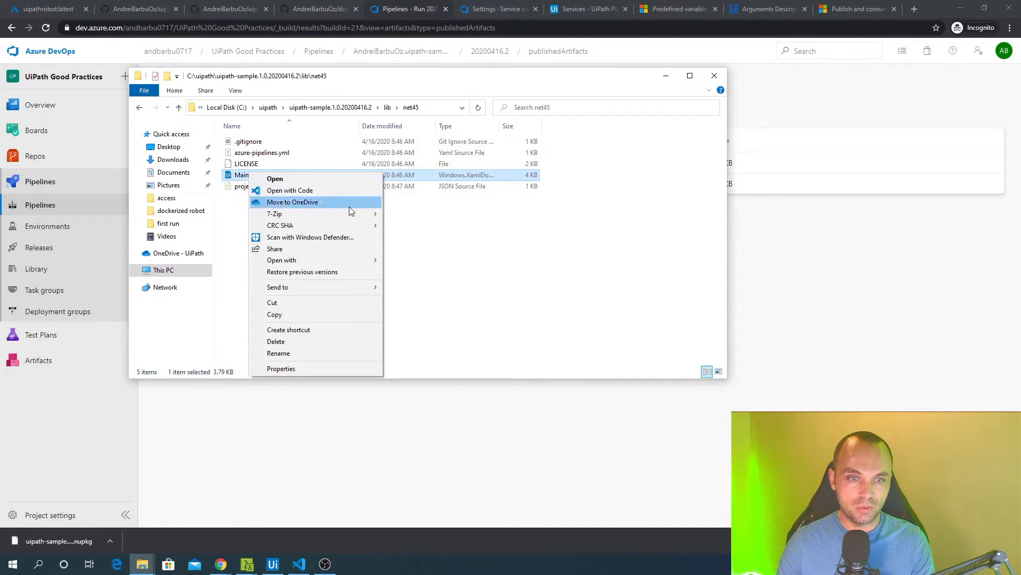
{"action": "mouse_move", "coordinate": [347, 261]}
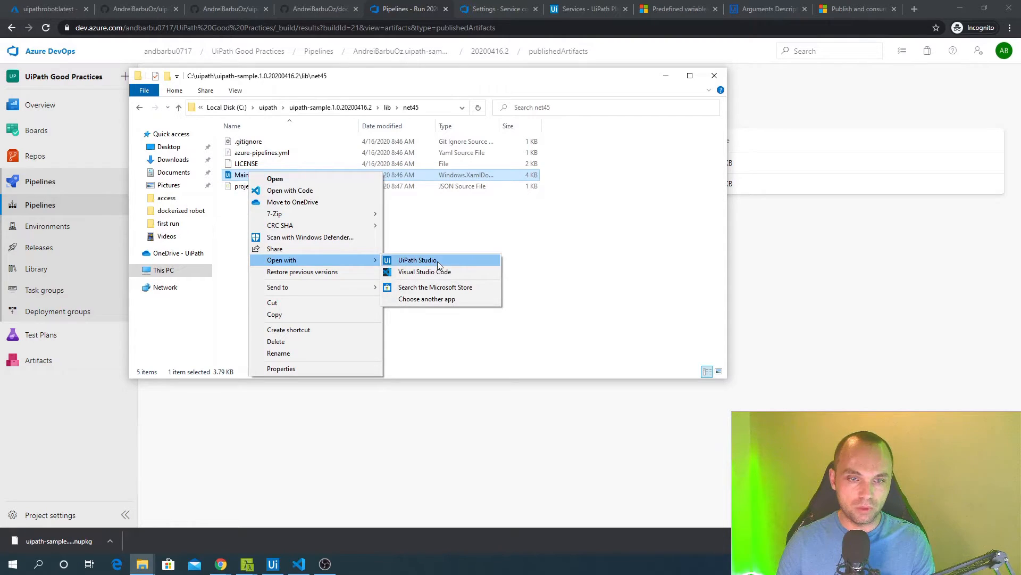
{"action": "left_click", "coordinate": [418, 260]}
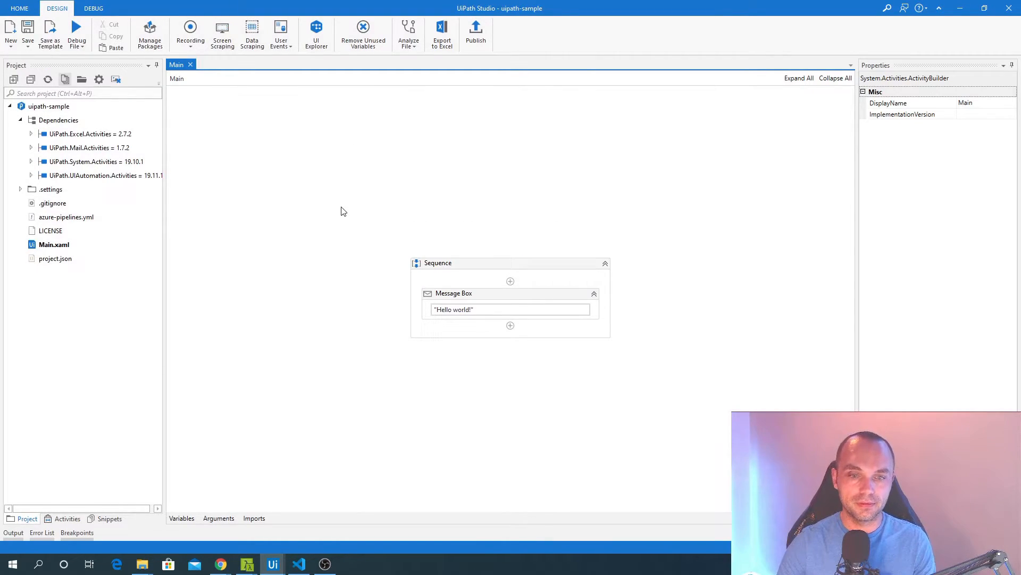
{"action": "left_click_drag", "start_coordinate": [331, 200], "coordinate": [652, 390]}
{"action": "left_click_drag", "start_coordinate": [723, 404], "coordinate": [358, 181]}
{"action": "left_click", "coordinate": [1009, 8]}
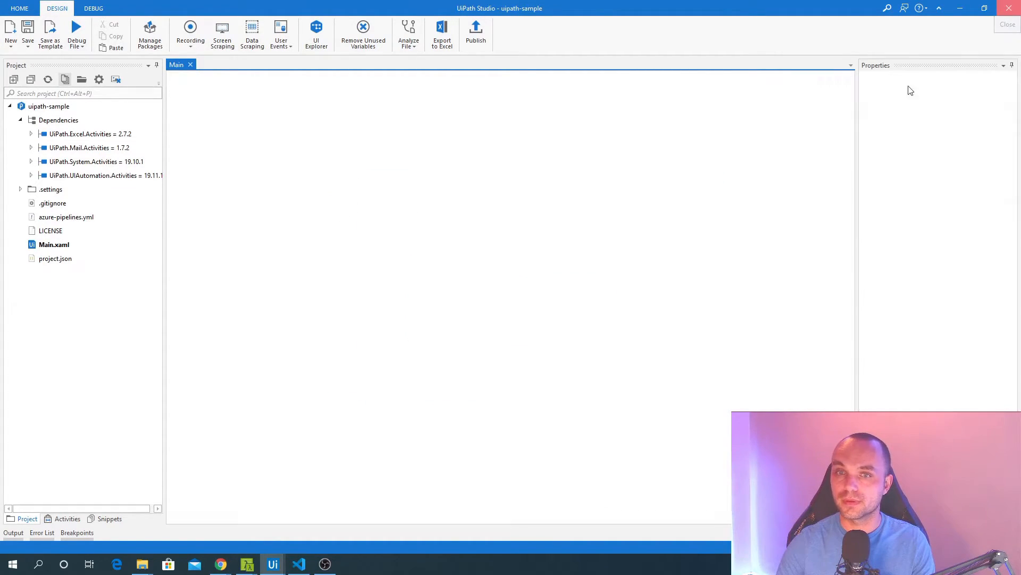
Return to the root of the extracted package folder and close the File Explorer window.
{"action": "left_click", "coordinate": [618, 263]}
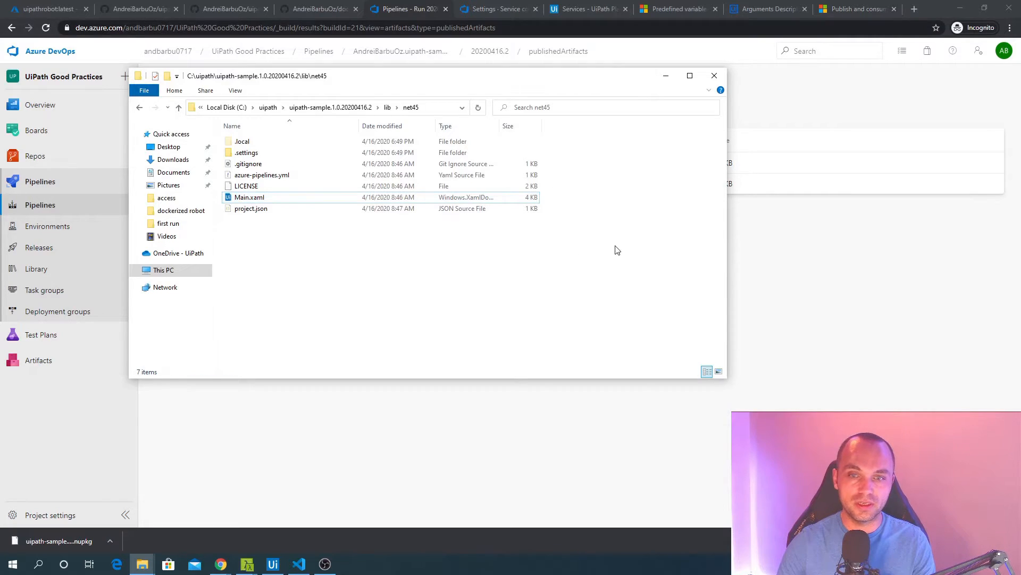
{"action": "left_click", "coordinate": [348, 108]}
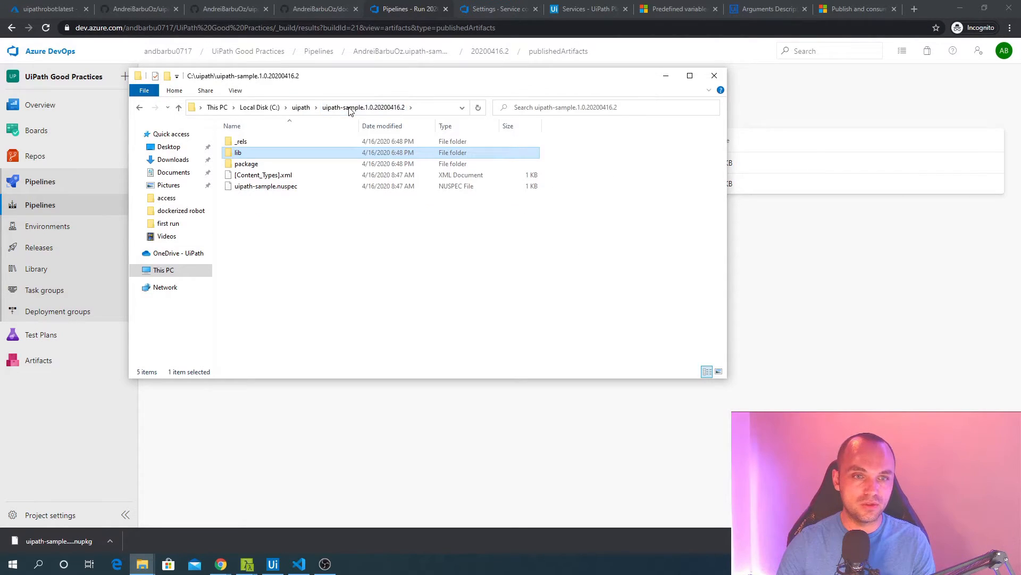
{"action": "left_click", "coordinate": [715, 76]}
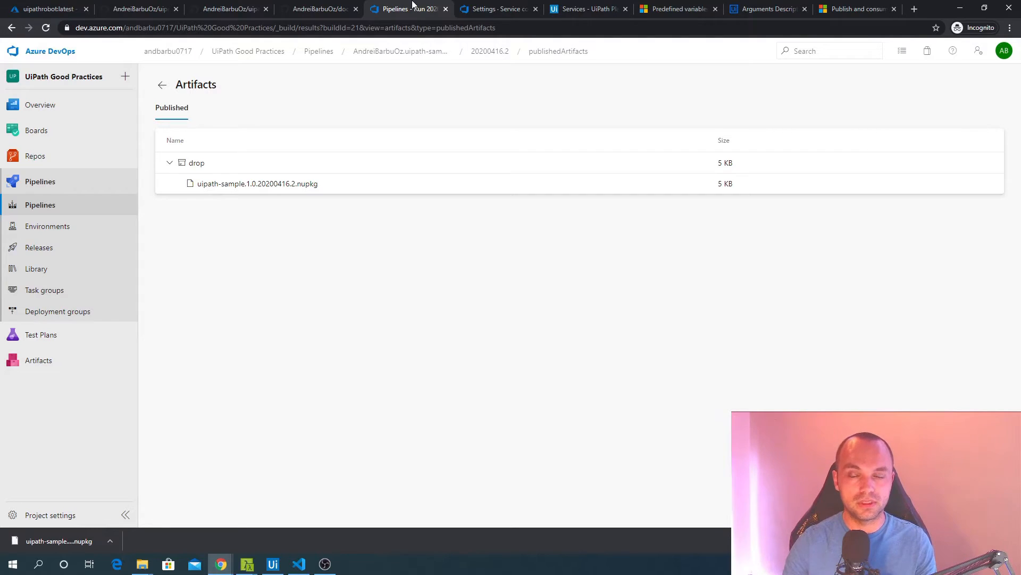
Review the environment diagram in the uipath-config repository and the uat service's further options in UiPath Platform.
{"action": "left_click", "coordinate": [227, 8]}
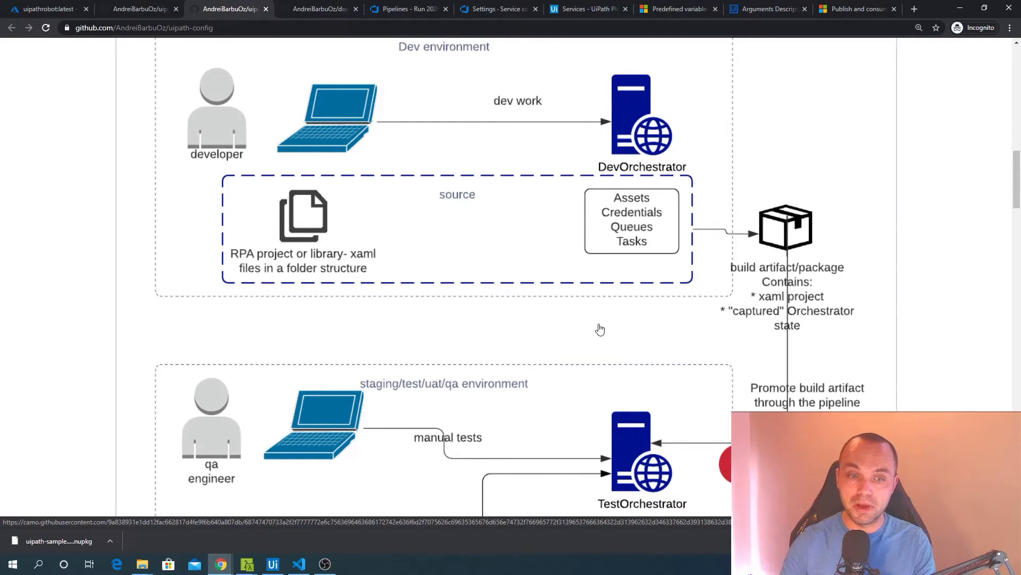
{"action": "scroll", "coordinate": [600, 330], "scroll_direction": "down", "scroll_amount": 3}
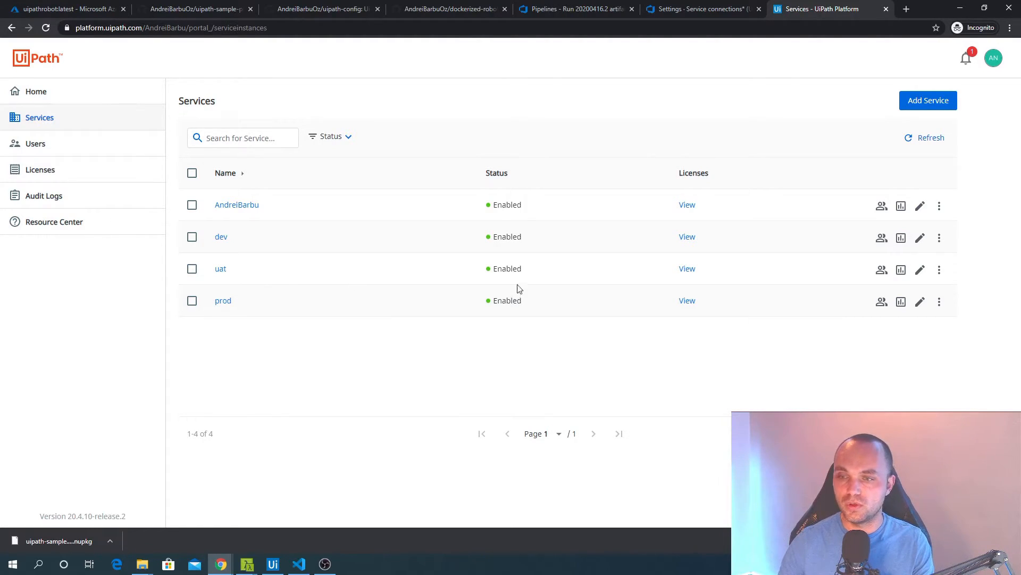
{"action": "left_click", "coordinate": [939, 269]}
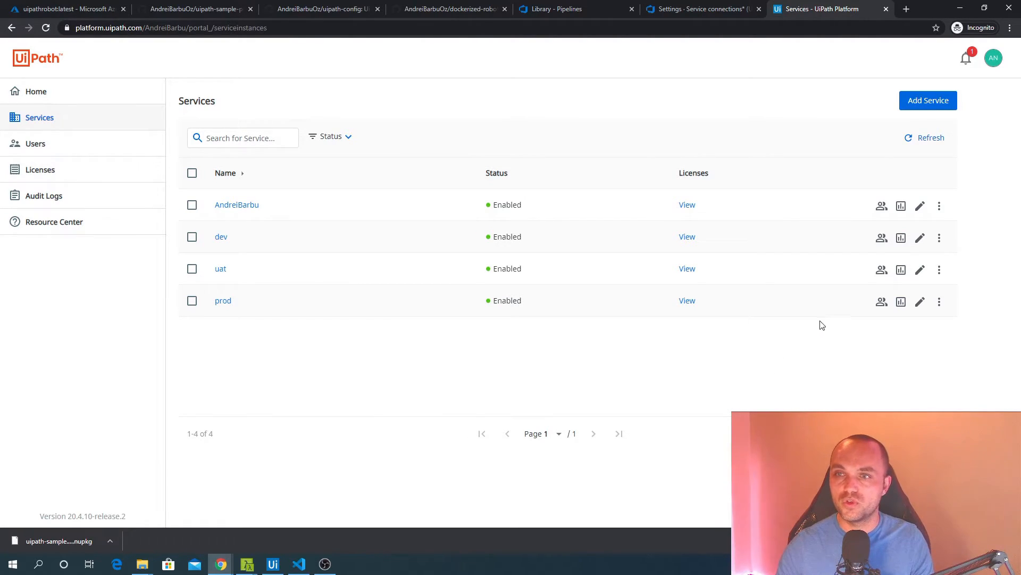
Search the web for "uipath powershell library" in a new browser tab and open the UiPath/orchestrator-powershell repository.
{"action": "left_click", "coordinate": [908, 13]}
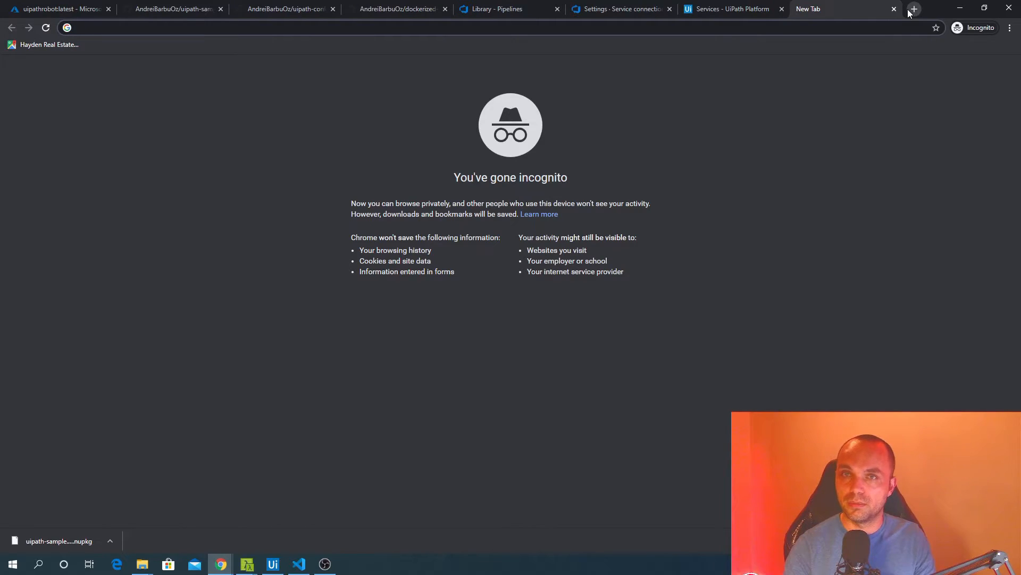
{"action": "type", "text": "uipath"}
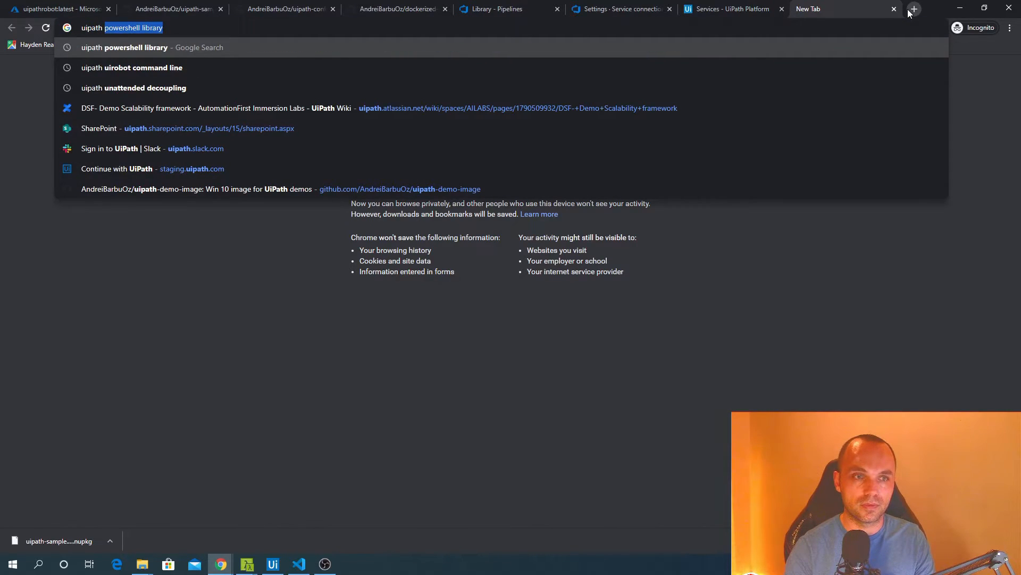
{"action": "key", "text": "Return"}
{"action": "left_click", "coordinate": [209, 149]}
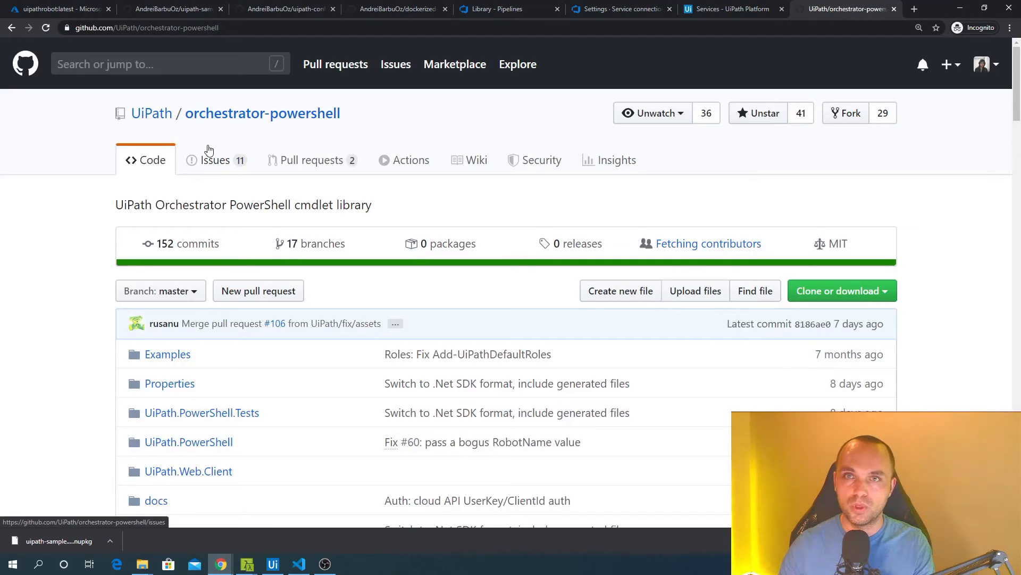
Open the Get-UiPathAuthToken documentation from the repository's README and find its syntax section.
{"action": "scroll", "coordinate": [633, 345], "scroll_direction": "down", "scroll_amount": 17}
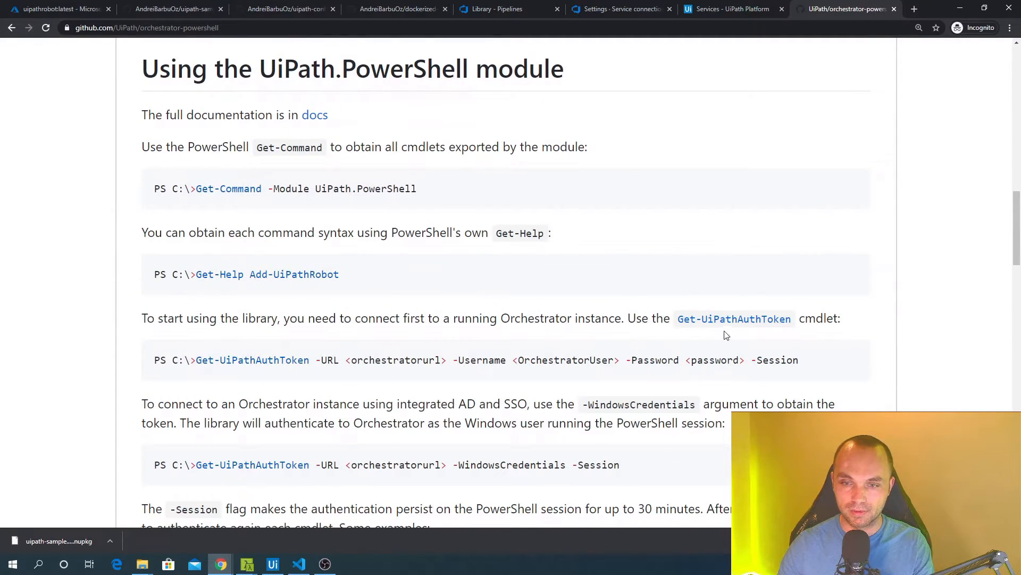
{"action": "left_click", "coordinate": [725, 330]}
{"action": "scroll", "coordinate": [605, 406], "scroll_direction": "down", "scroll_amount": 5}
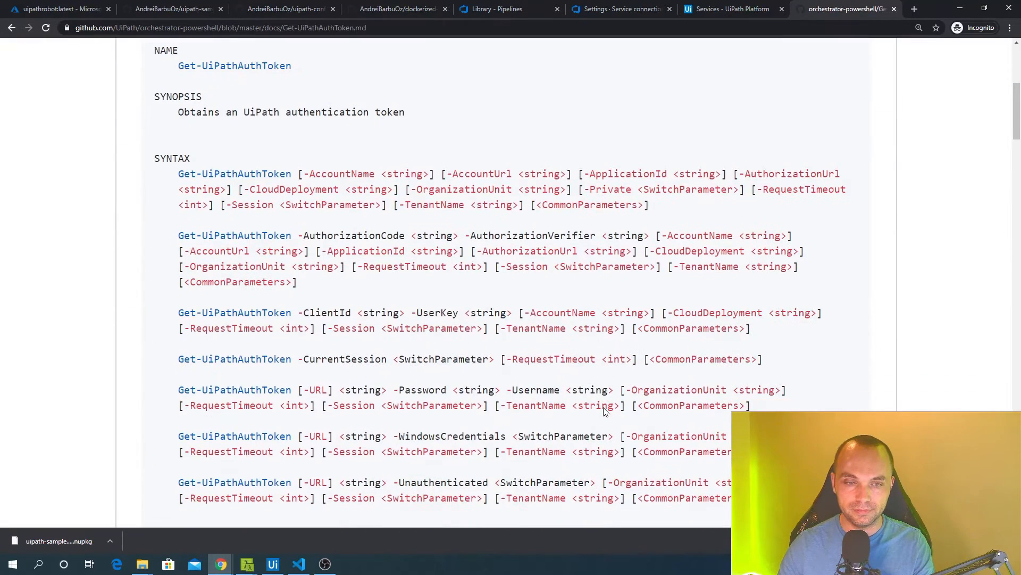
{"action": "scroll", "coordinate": [605, 409], "scroll_direction": "down", "scroll_amount": 1}
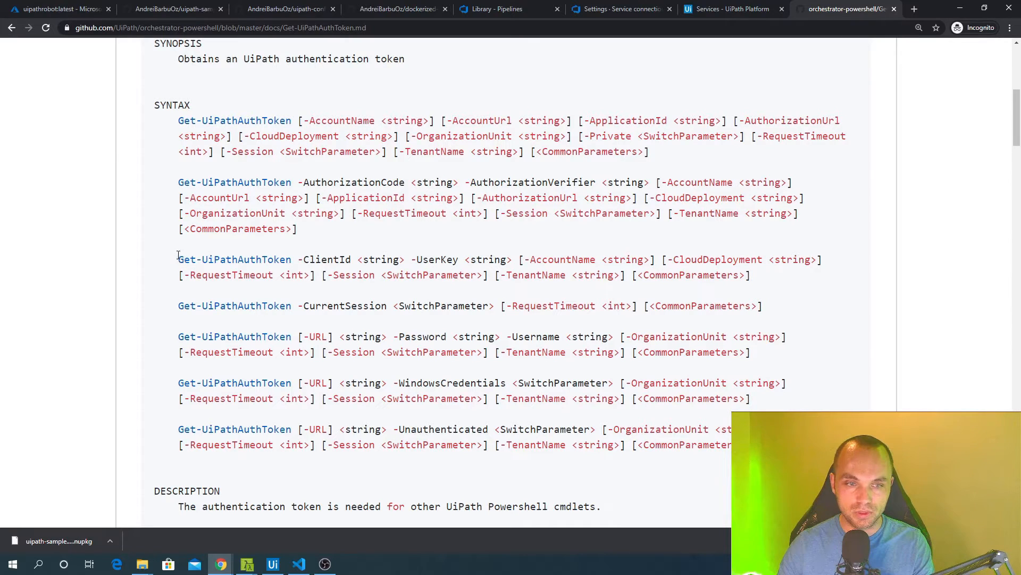
Examine the Get-UiPathAuthToken syntax that uses ClientId and UserKey, including its AccountName, CloudDeployment and TenantName parameters.
{"action": "left_click_drag", "start_coordinate": [178, 259], "coordinate": [514, 259]}
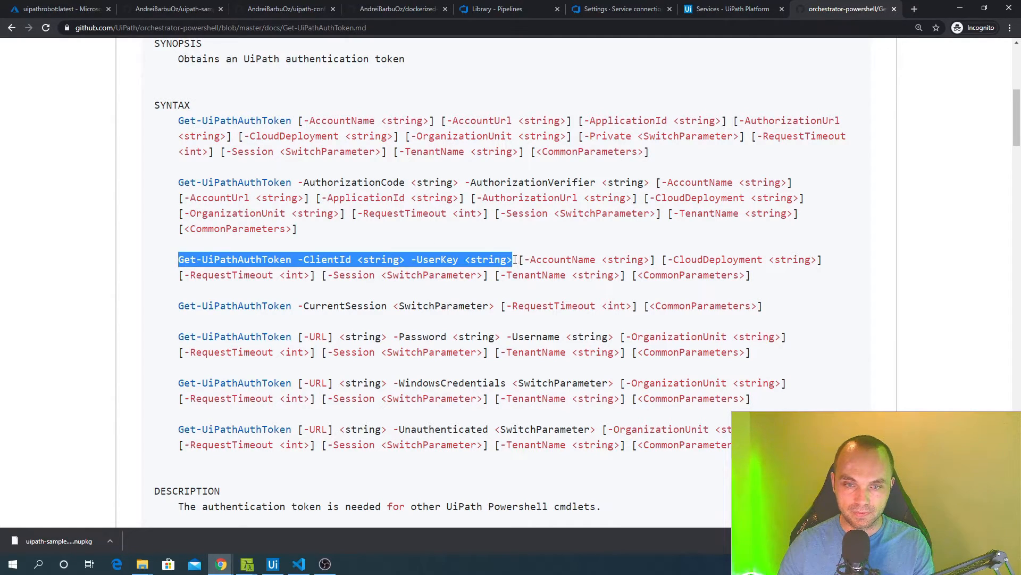
{"action": "left_click_drag", "start_coordinate": [670, 260], "coordinate": [819, 259]}
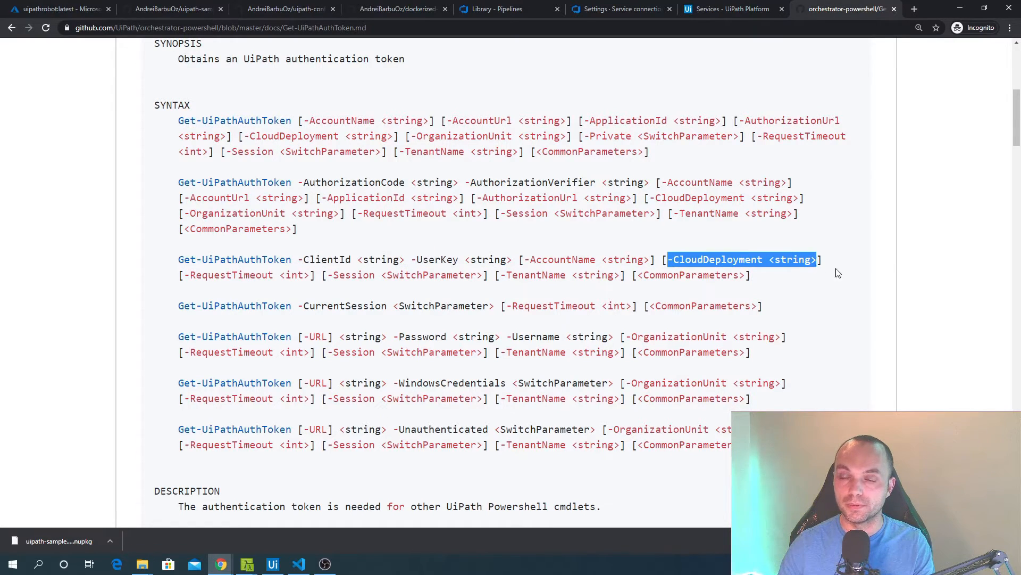
{"action": "left_click", "coordinate": [444, 302]}
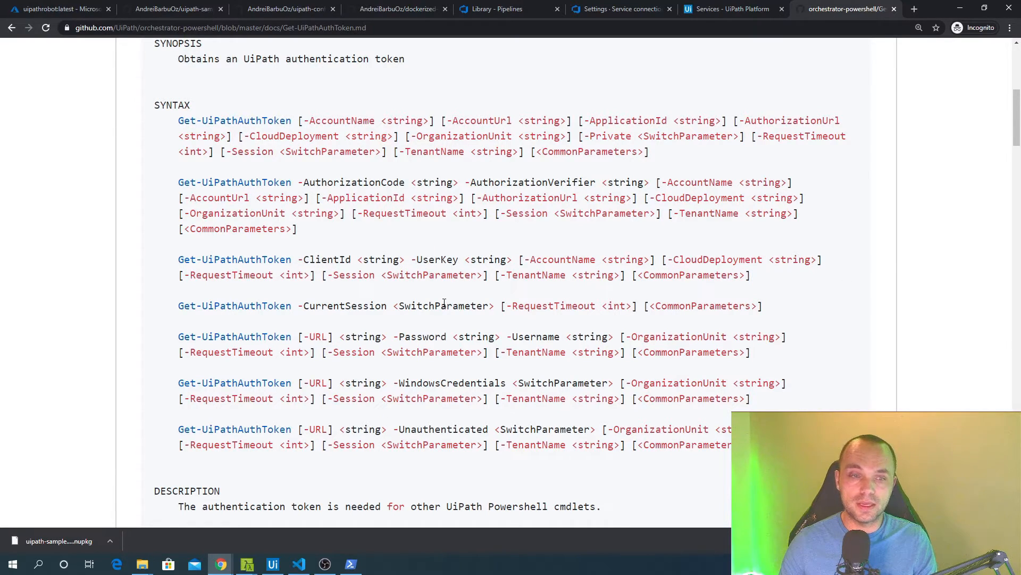
{"action": "left_click_drag", "start_coordinate": [304, 260], "coordinate": [460, 260]}
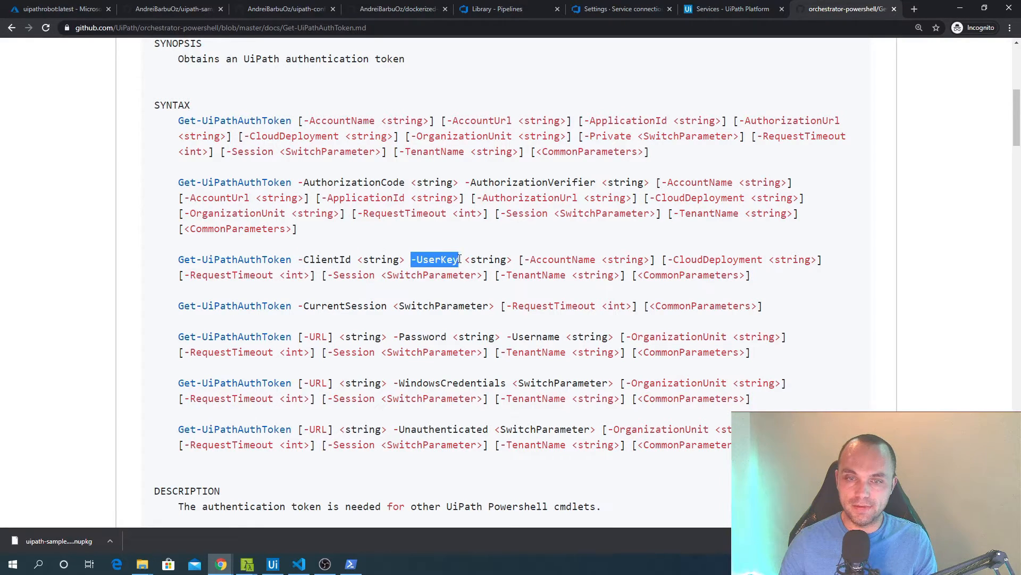
{"action": "double_click", "coordinate": [560, 259]}
{"action": "double_click", "coordinate": [691, 259]}
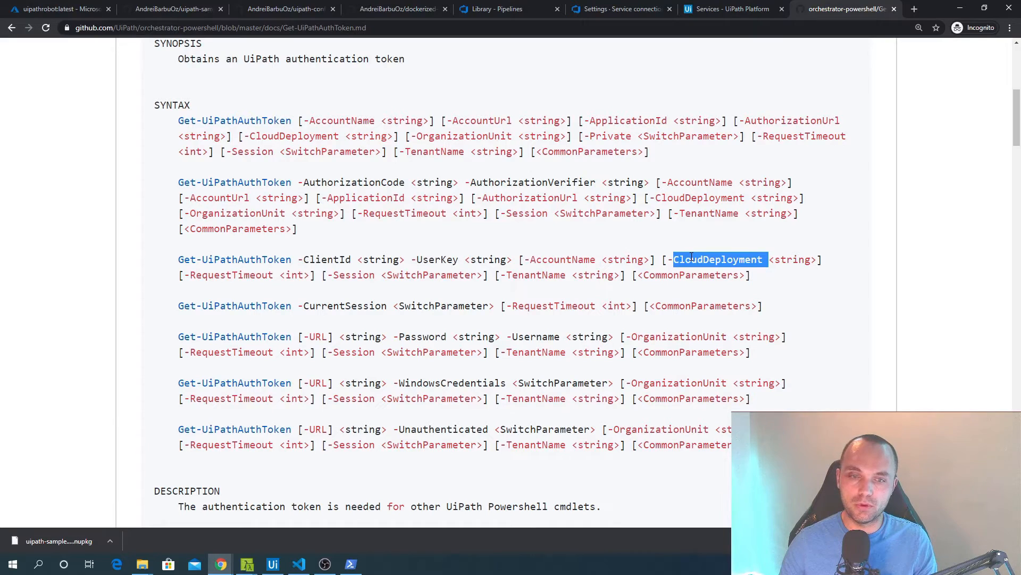
{"action": "double_click", "coordinate": [536, 275]}
{"action": "double_click", "coordinate": [733, 259]}
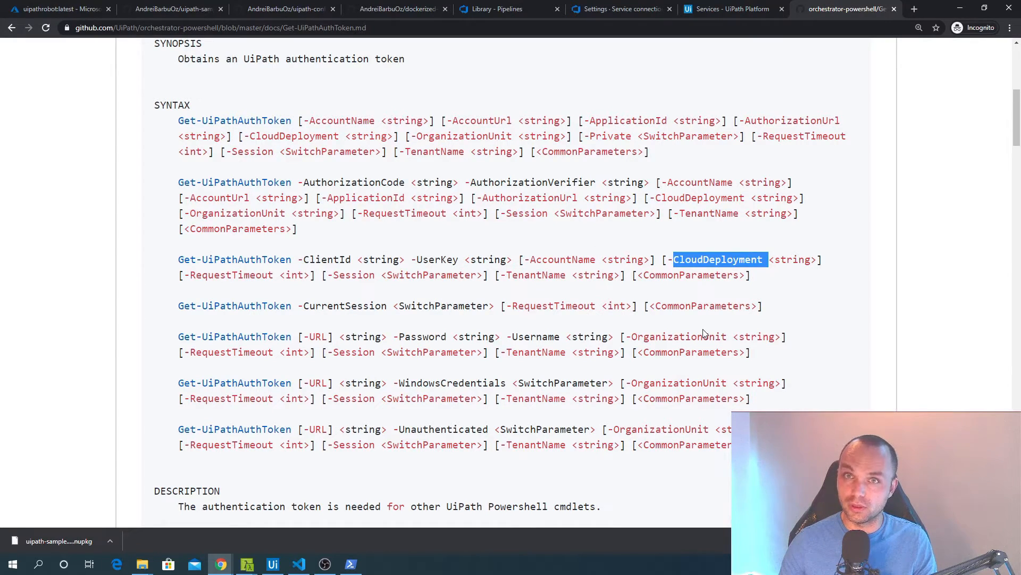
Add the variable uatCloudDeployment with the value Production to the uipath-cicd variable group and start another variable row.
{"action": "key", "text": "alt+Tab"}
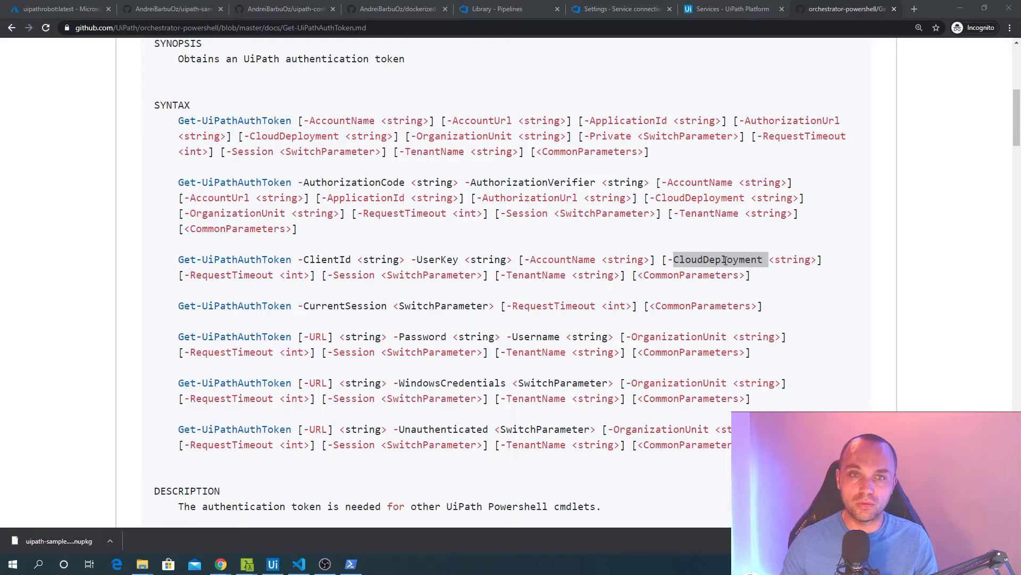
{"action": "left_click", "coordinate": [527, 8]}
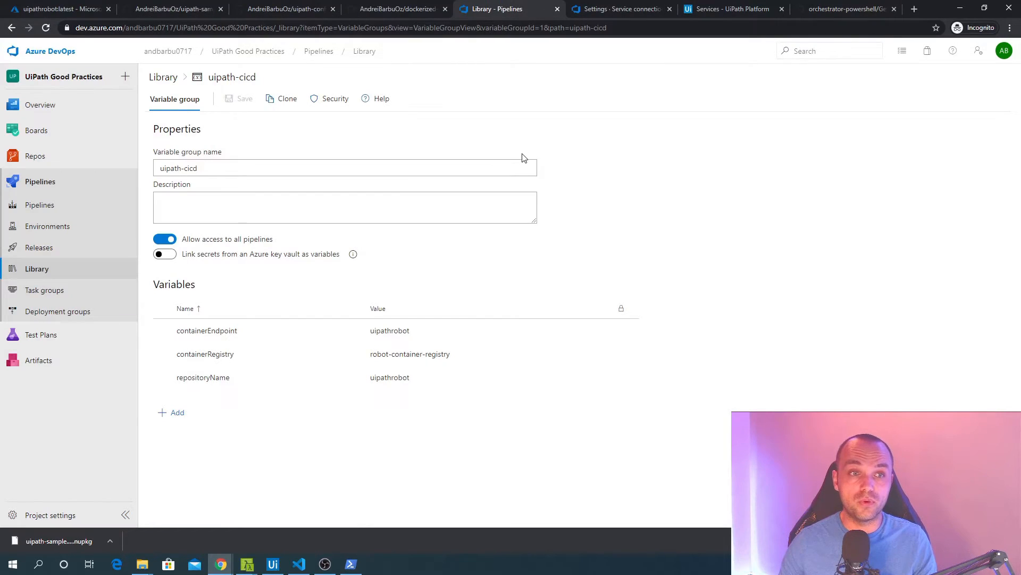
{"action": "left_click", "coordinate": [179, 413]}
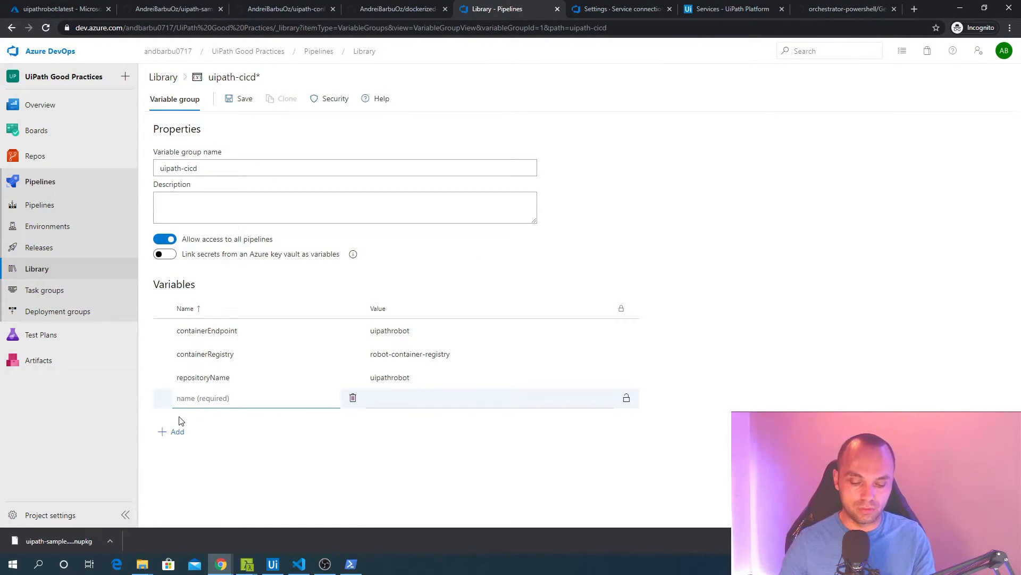
{"action": "type", "text": "uatCloudD"}
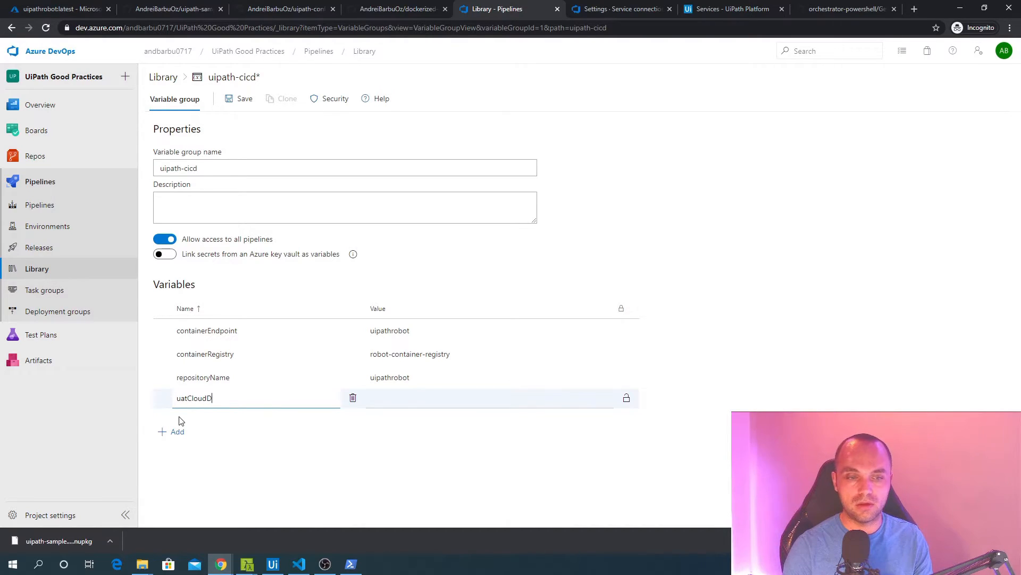
{"action": "type", "text": "eployment"}
{"action": "left_click", "coordinate": [181, 418]}
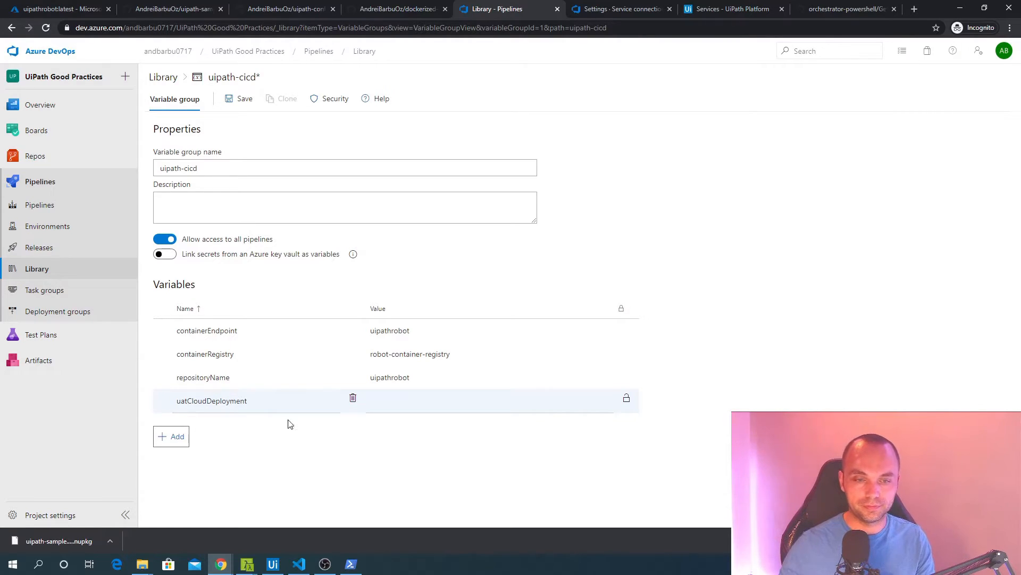
{"action": "left_click", "coordinate": [411, 406]}
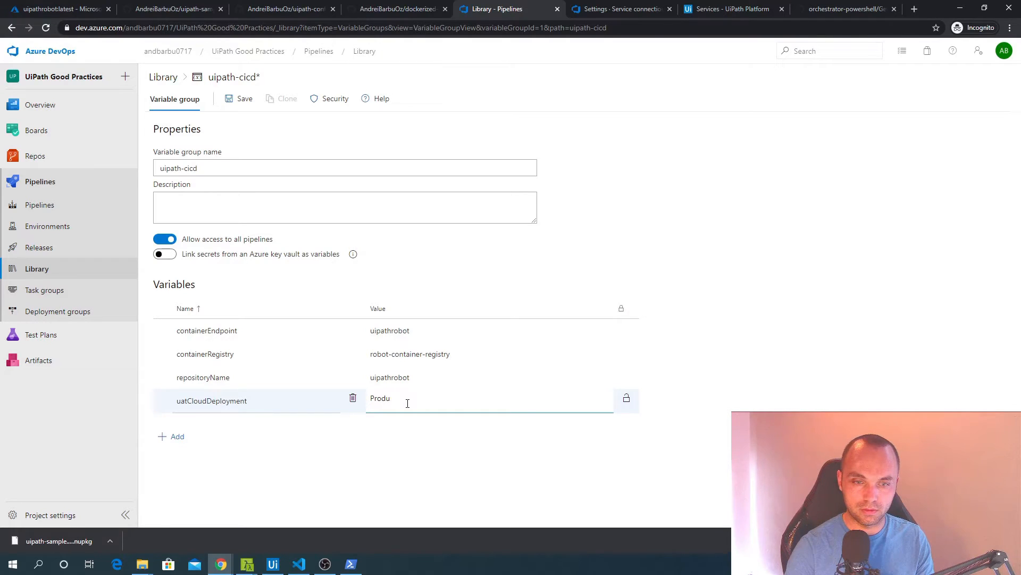
{"action": "left_click", "coordinate": [177, 436]}
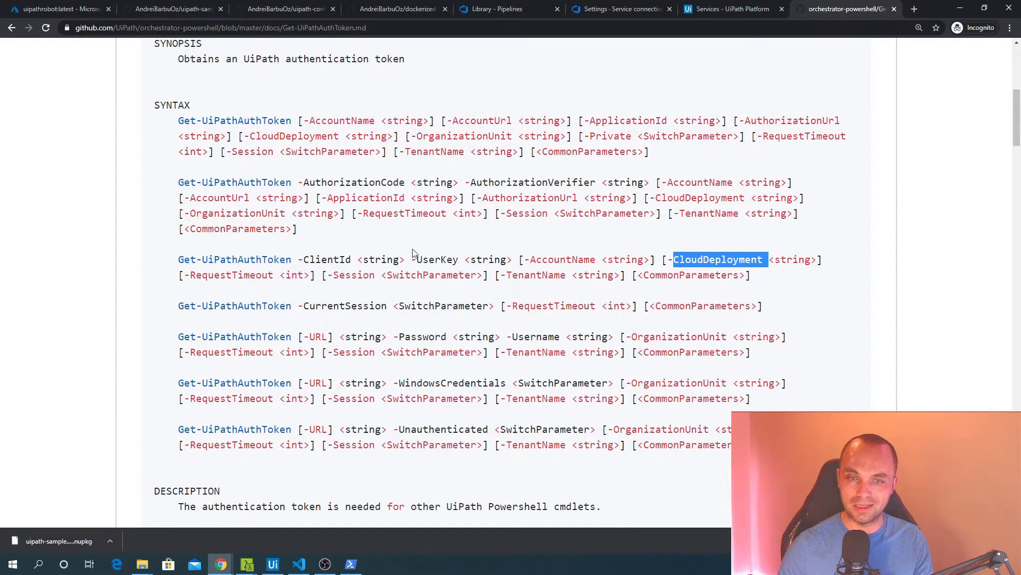
Check the uat service's API Access option in UiPath Platform and save the uipath-cicd variable group.
{"action": "key", "text": "ctrl+w"}
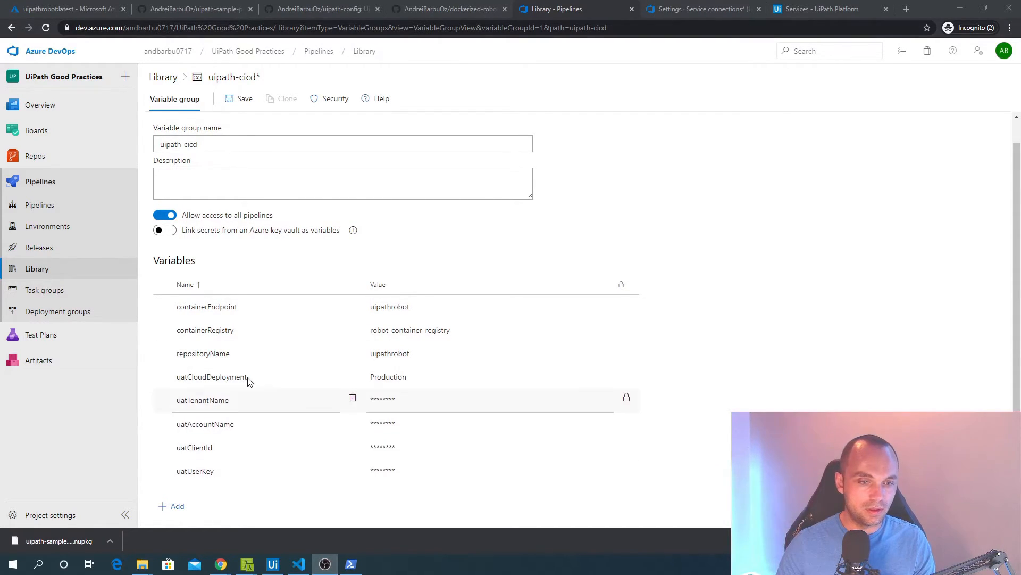
{"action": "left_click", "coordinate": [803, 8]}
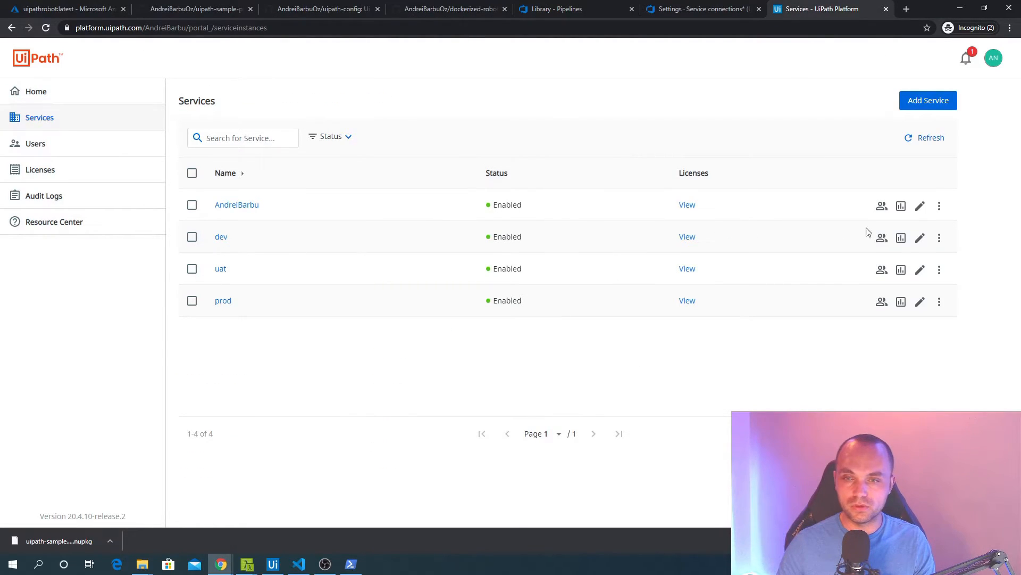
{"action": "left_click", "coordinate": [943, 268]}
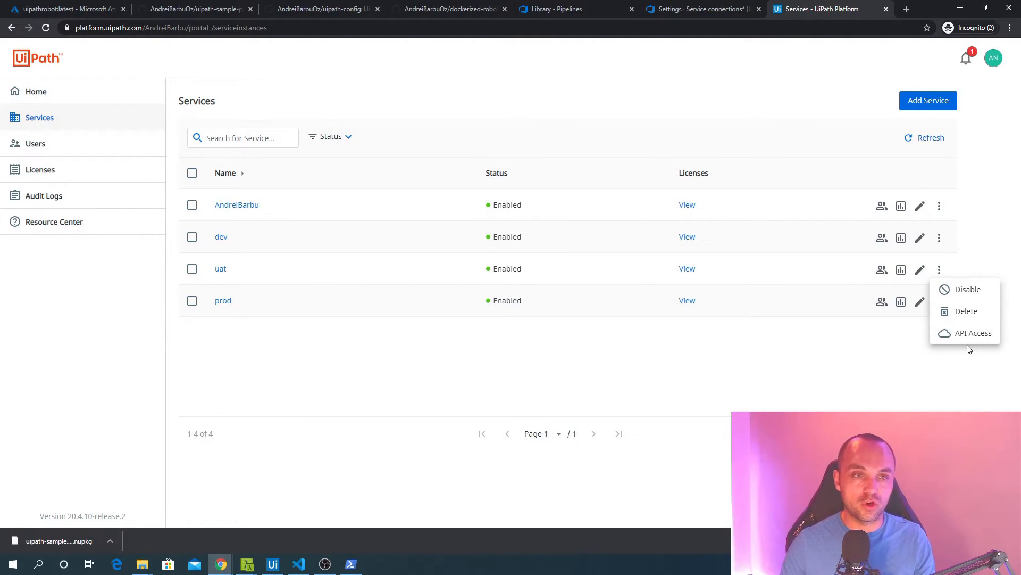
{"action": "left_click", "coordinate": [573, 7]}
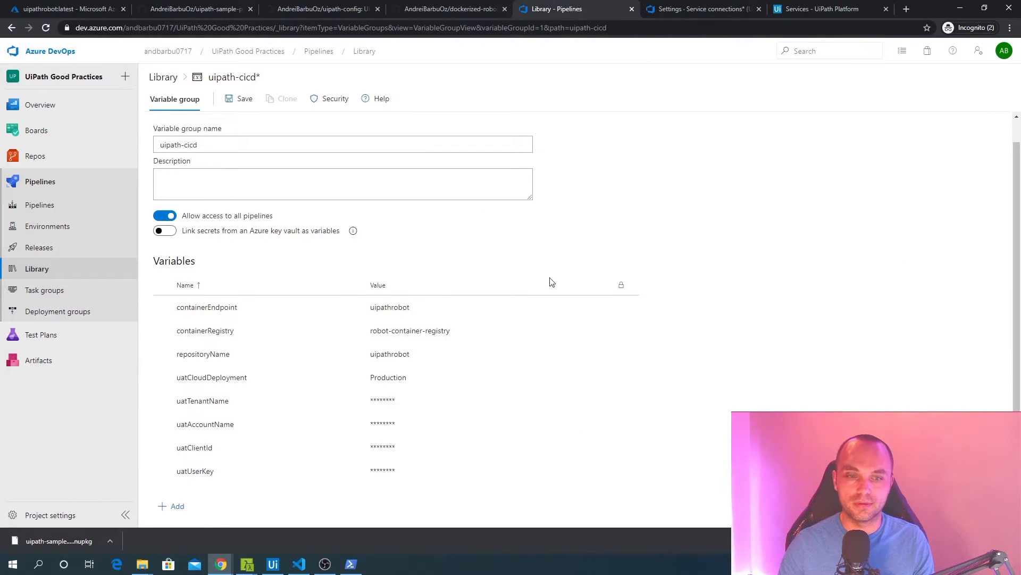
{"action": "left_click", "coordinate": [230, 101]}
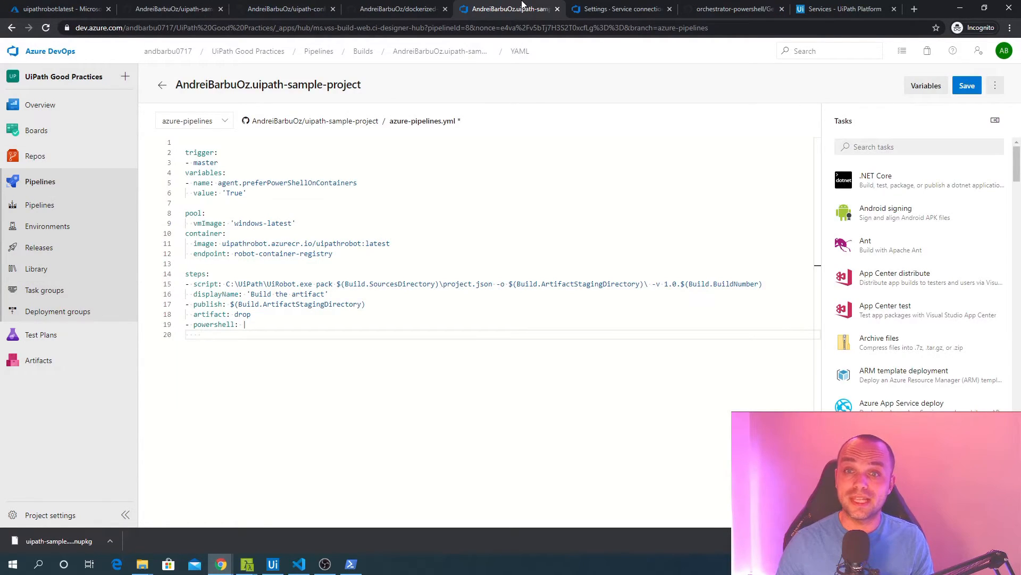
Add the line "Import-Module UiPath.Powershell" under the powershell step in azure-pipelines.yml.
{"action": "type", "text": "Im"}
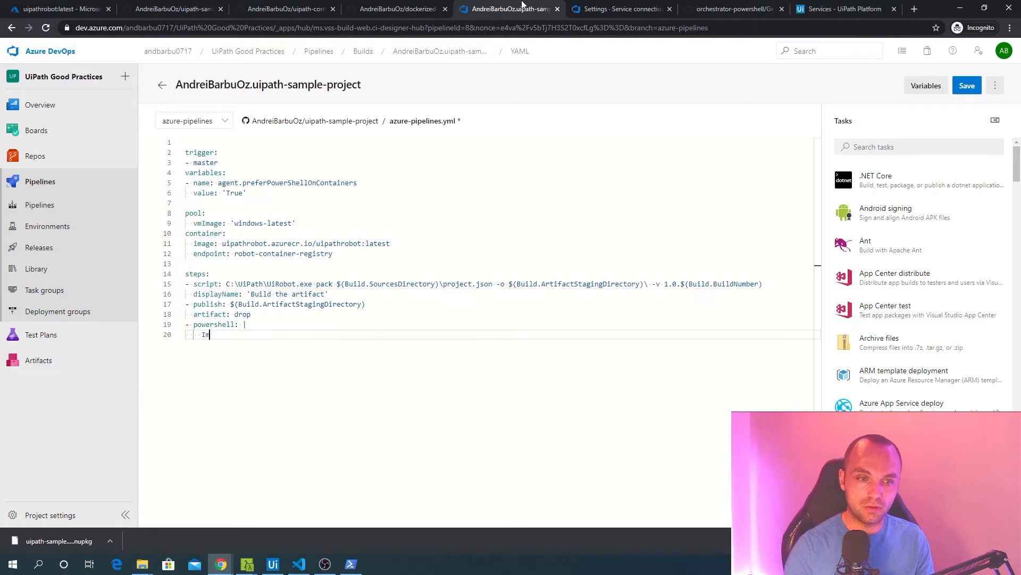
{"action": "type", "text": "port-Module Uipath.Power"}
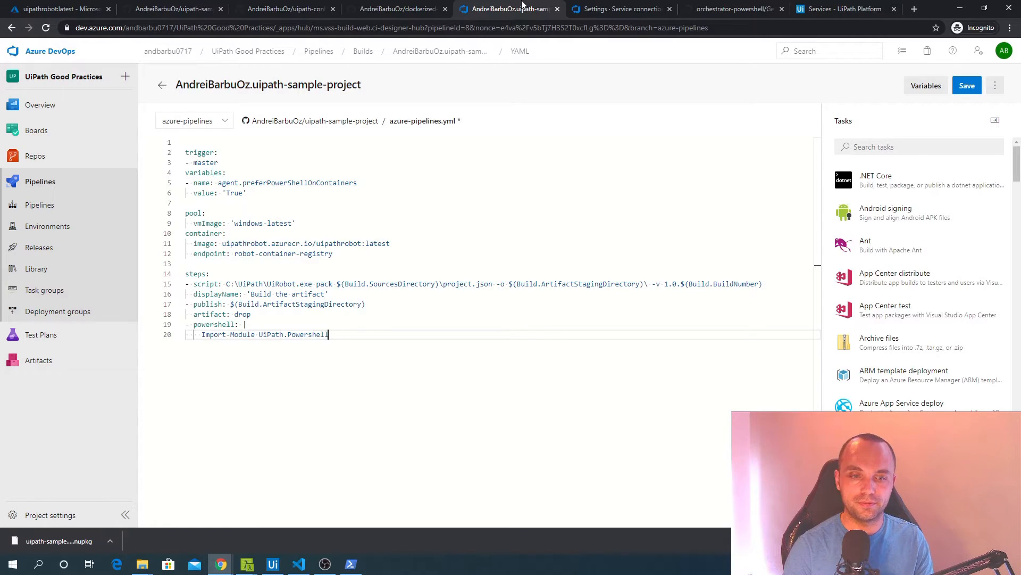
{"action": "type", "text": "shell"}
{"action": "key", "text": "Return"}
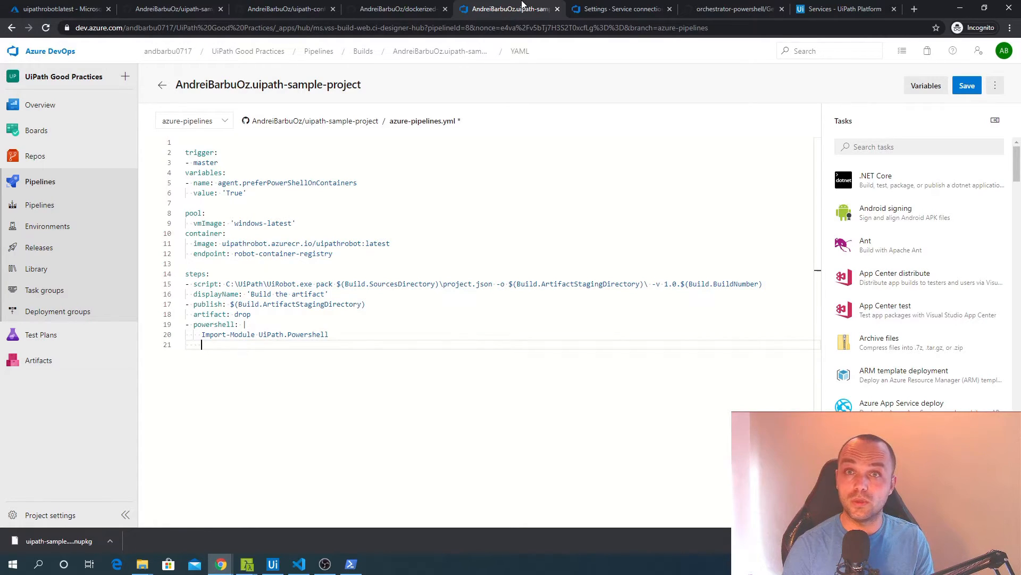
Assign $token the Get-UiPathAuthToken syntax with ClientId and UserKey, copied from the documentation up to the TenantName parameter.
{"action": "type", "text": "$token ="}
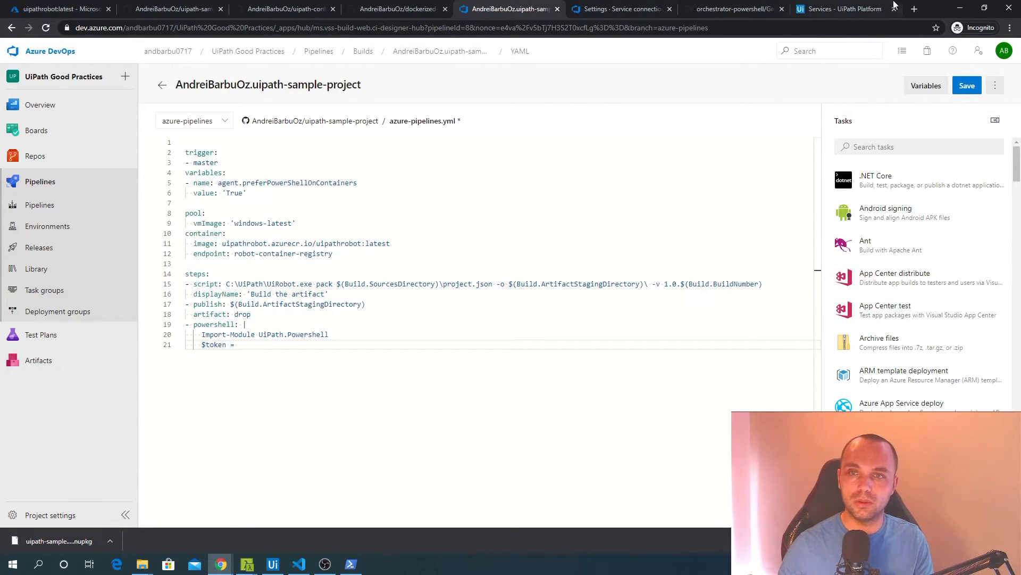
{"action": "left_click", "coordinate": [734, 9]}
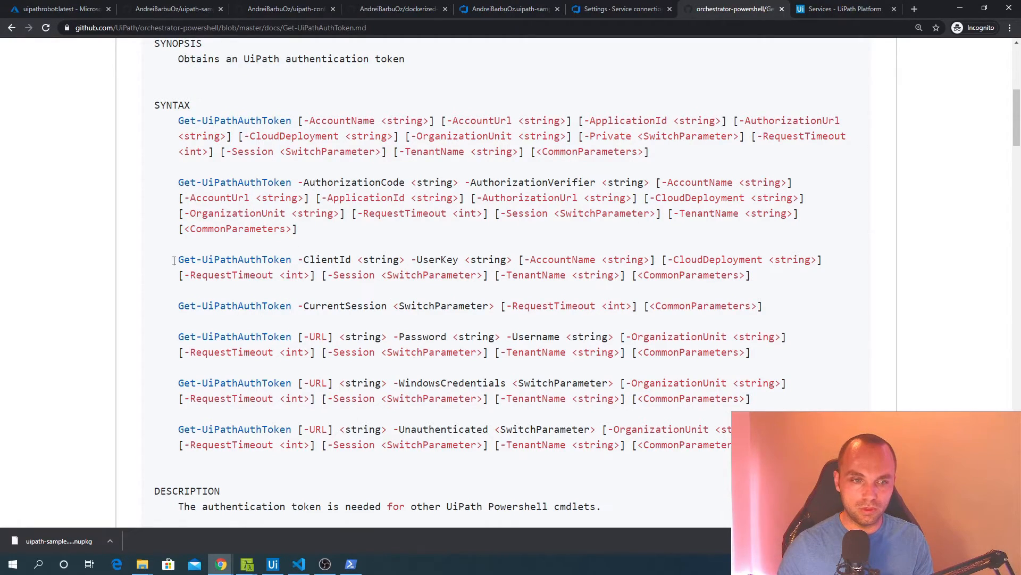
{"action": "left_click_drag", "start_coordinate": [180, 261], "coordinate": [627, 278]}
{"action": "key", "text": "ctrl+c"}
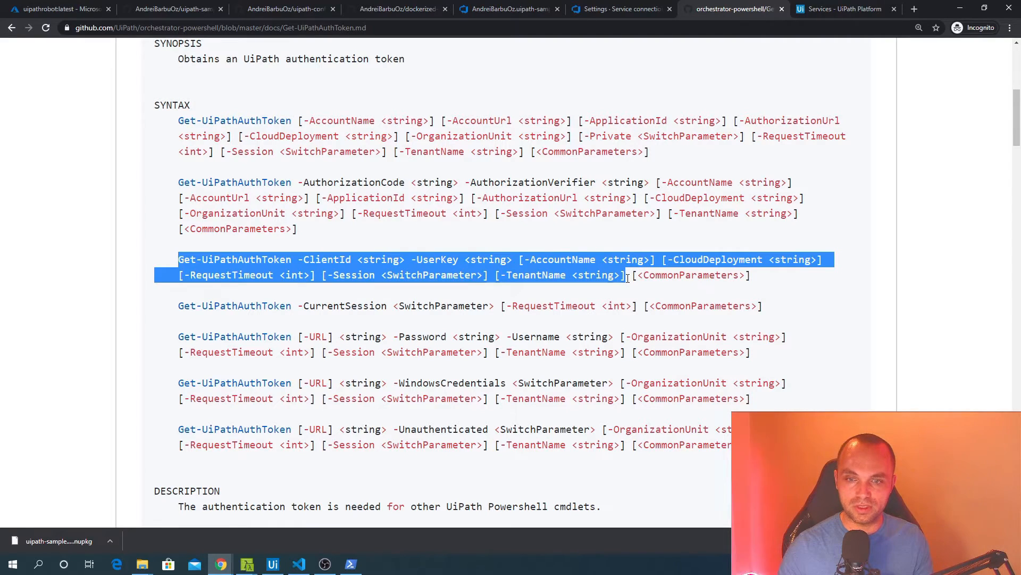
{"action": "left_click", "coordinate": [404, 9]}
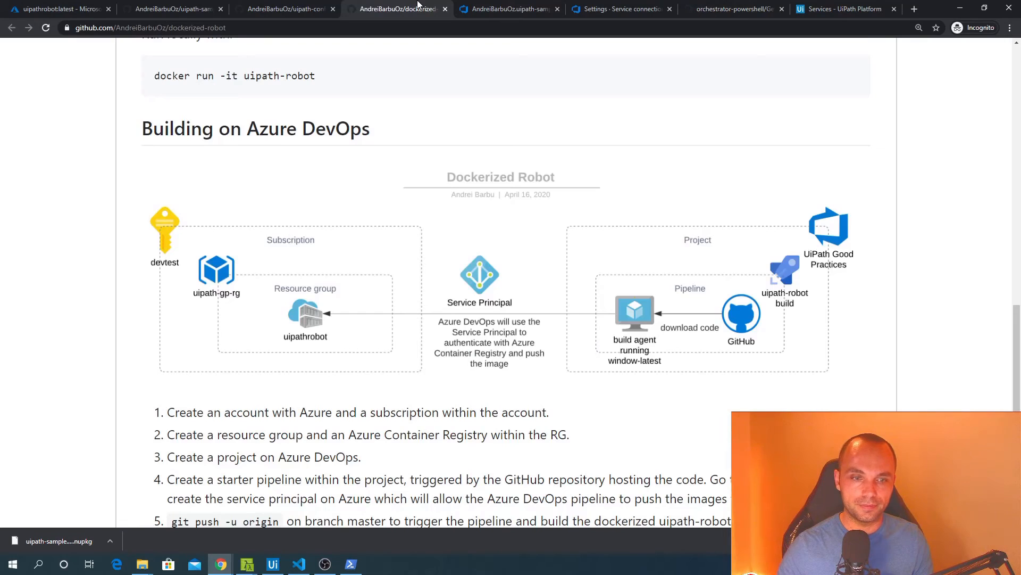
{"action": "left_click", "coordinate": [511, 9]}
{"action": "key", "text": "ctrl+v"}
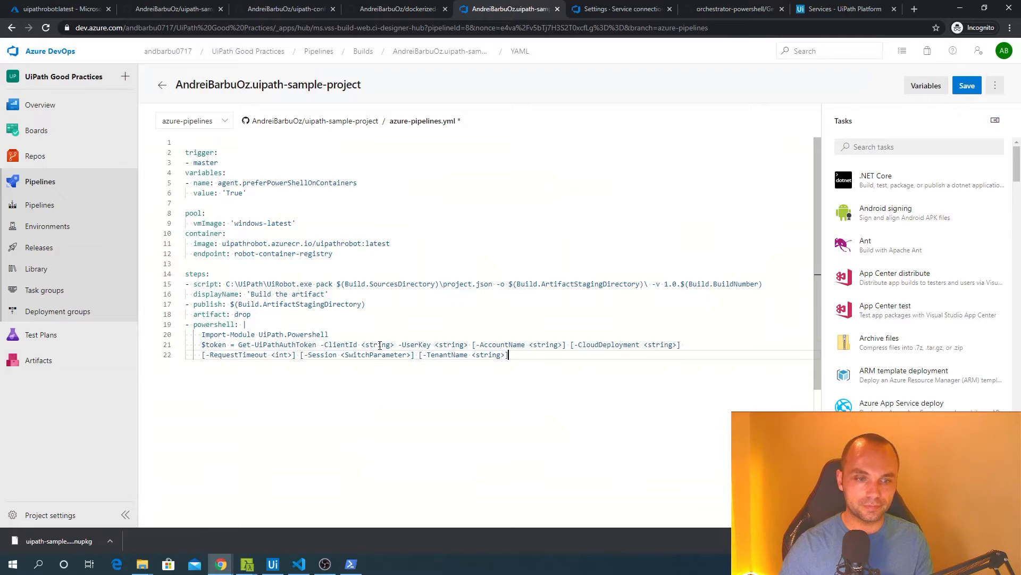
Replace the ClientId placeholder with $(uatClientId), copying the variable name from the uipath-cicd variable group, and keep the command on one line.
{"action": "double_click", "coordinate": [380, 345]}
{"action": "type", "text": "$()"}
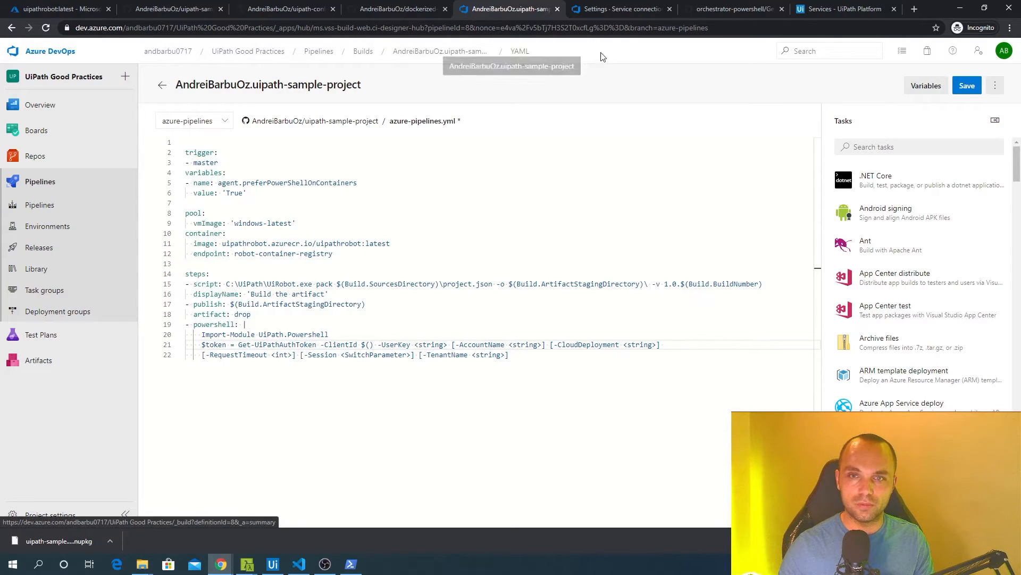
{"action": "left_click", "coordinate": [619, 9]}
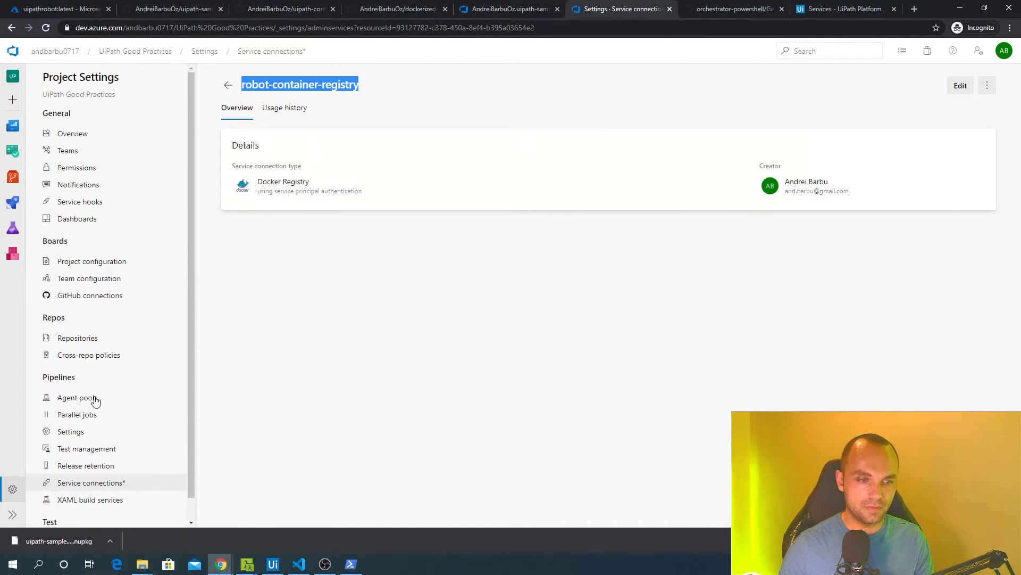
{"action": "mouse_move", "coordinate": [15, 205]}
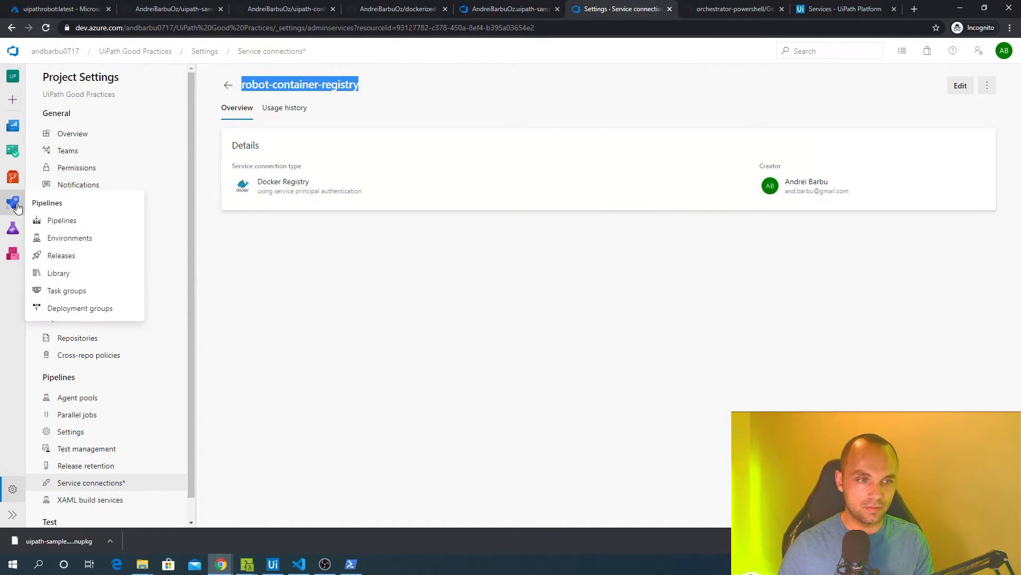
{"action": "left_click", "coordinate": [72, 265]}
{"action": "left_click", "coordinate": [29, 272]}
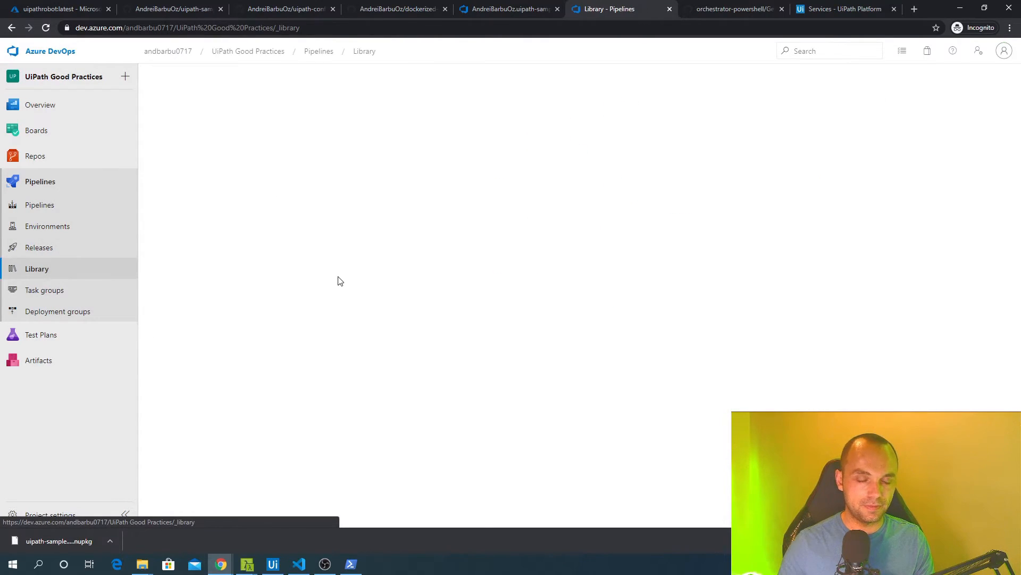
{"action": "left_click", "coordinate": [188, 150]}
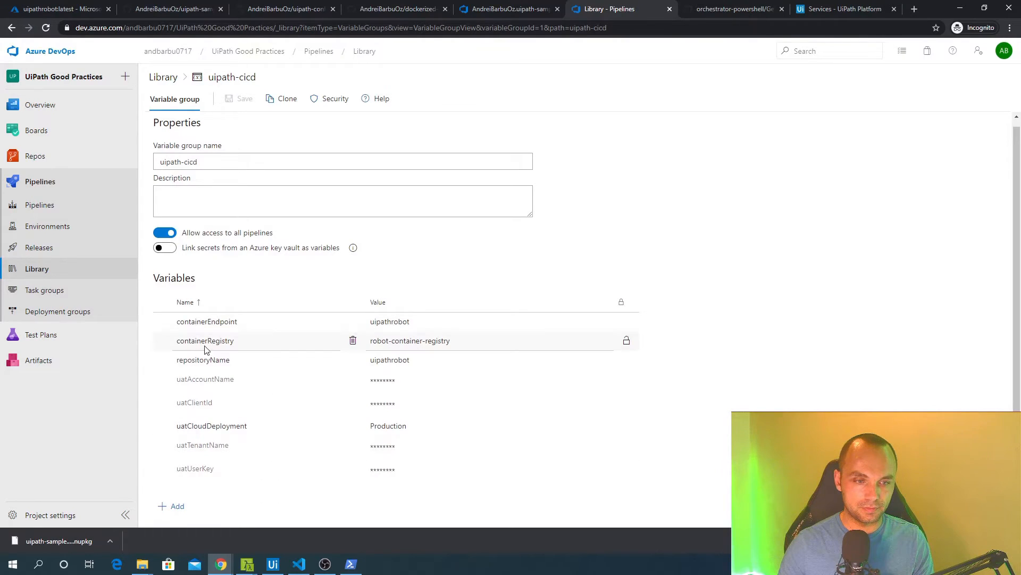
{"action": "left_click_drag", "start_coordinate": [212, 405], "coordinate": [170, 407]}
{"action": "key", "text": "ctrl+c"}
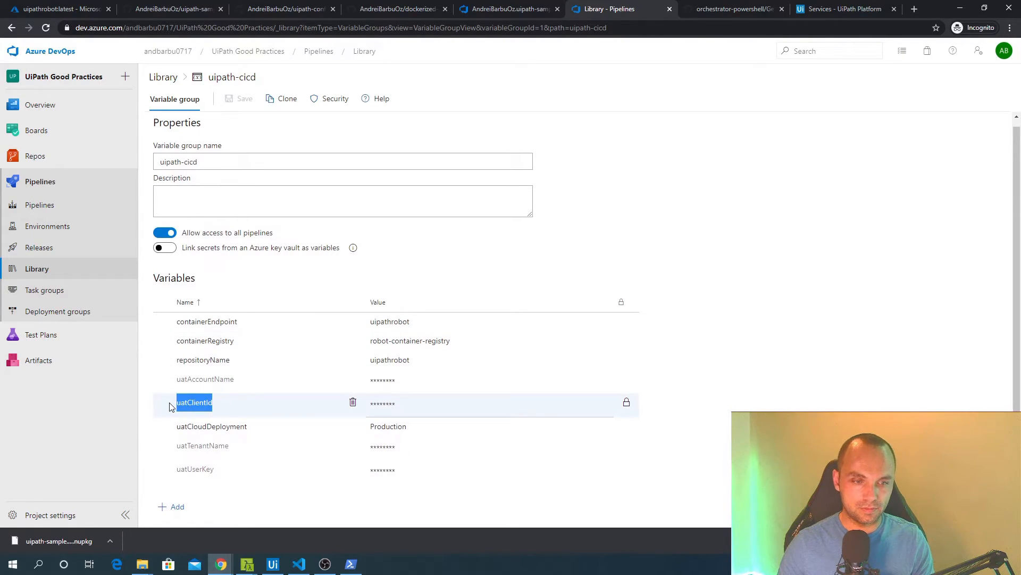
{"action": "left_click", "coordinate": [510, 8]}
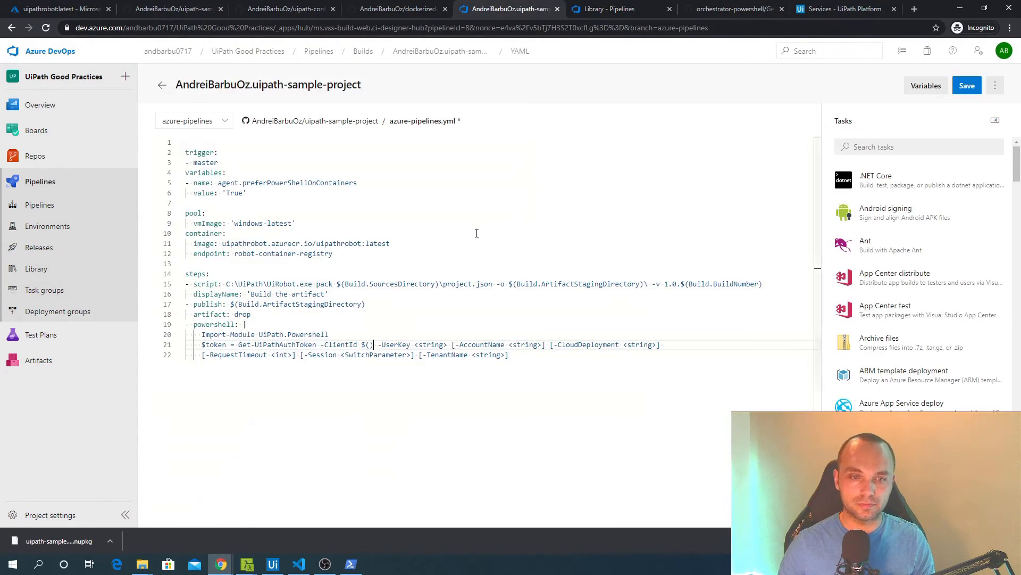
{"action": "key", "text": "ctrl+v"}
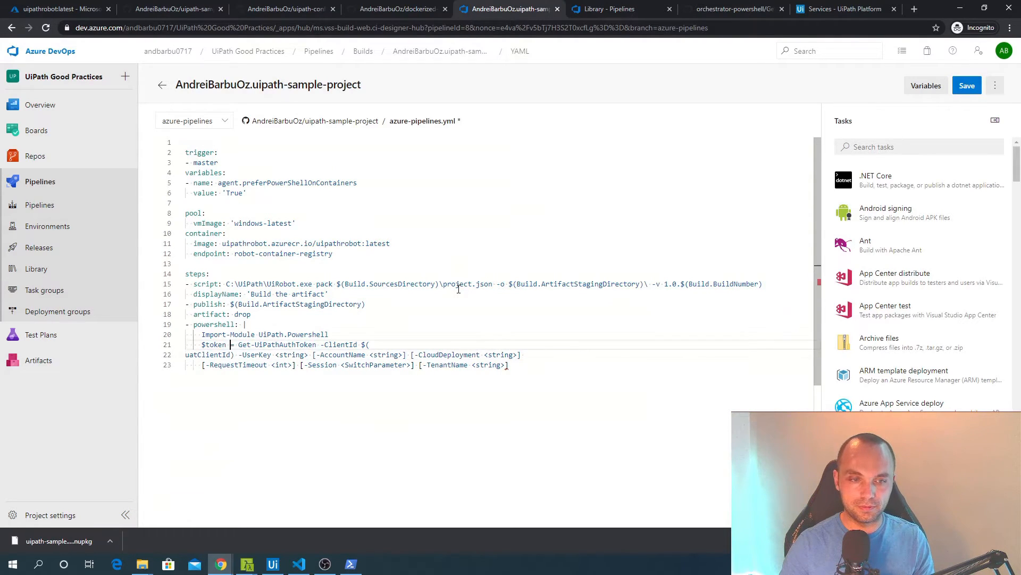
{"action": "key", "text": "Delete"}
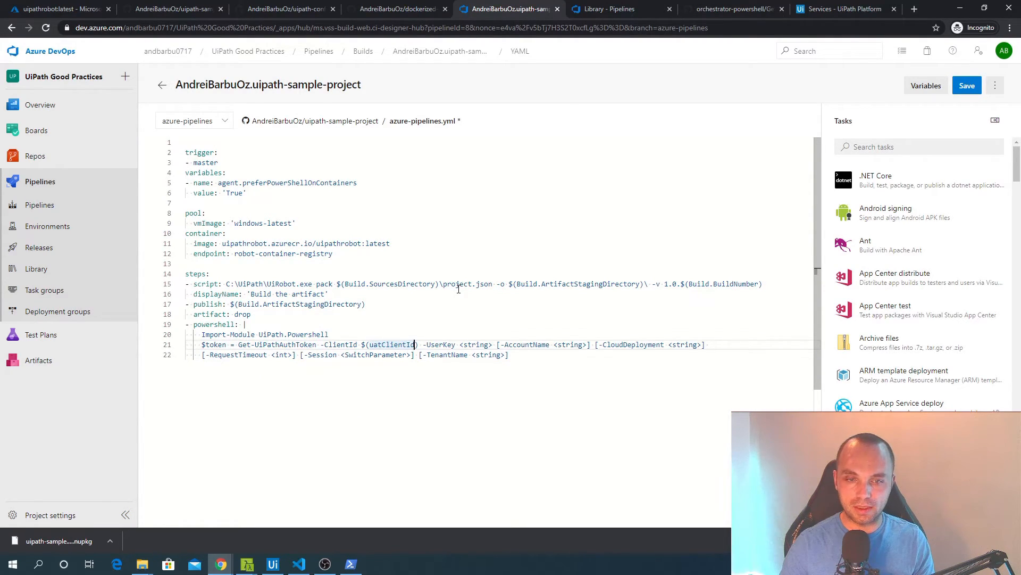
Replace the UserKey placeholder with an empty variable reference $().
{"action": "key", "text": "shift+Right"}
{"action": "key", "text": "shift+Right"}
{"action": "key", "text": "shift+Right"}
{"action": "key", "text": "shift+Right"}
{"action": "key", "text": "shift+Right"}
{"action": "key", "text": "shift+Right"}
{"action": "key", "text": "shift+Right"}
{"action": "key", "text": "shift+Right"}
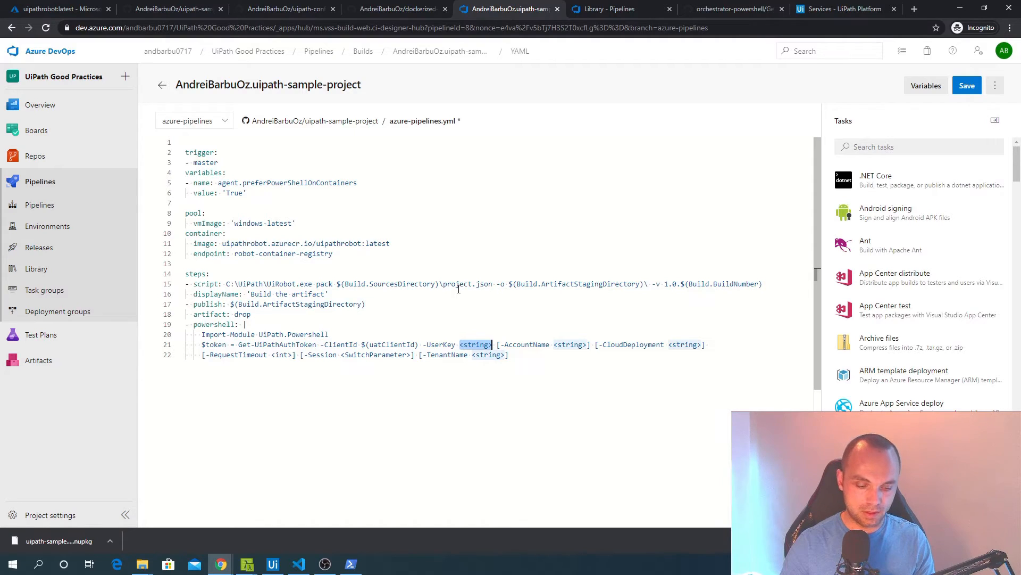
{"action": "type", "text": "$()"}
Remove the optional brackets around -AccountName and replace its placeholder with an empty variable reference $().
{"action": "key", "text": "Right"}
{"action": "key", "text": "Delete"}
{"action": "key", "text": "ctrl+Right"}
{"action": "key", "text": "shift+Right"}
{"action": "key", "text": "shift+Right"}
{"action": "key", "text": "shift+Right"}
{"action": "key", "text": "shift+Right"}
{"action": "key", "text": "shift+Right"}
{"action": "key", "text": "shift+Right"}
{"action": "key", "text": "shift+Right"}
{"action": "key", "text": "shift+Right"}
{"action": "key", "text": "shift+Right"}
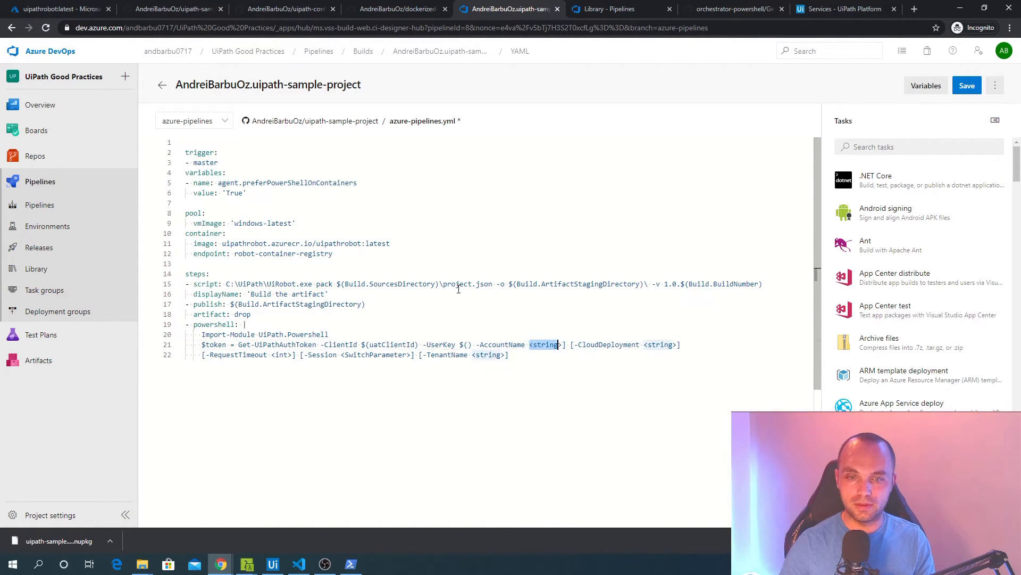
{"action": "type", "text": "$()"}
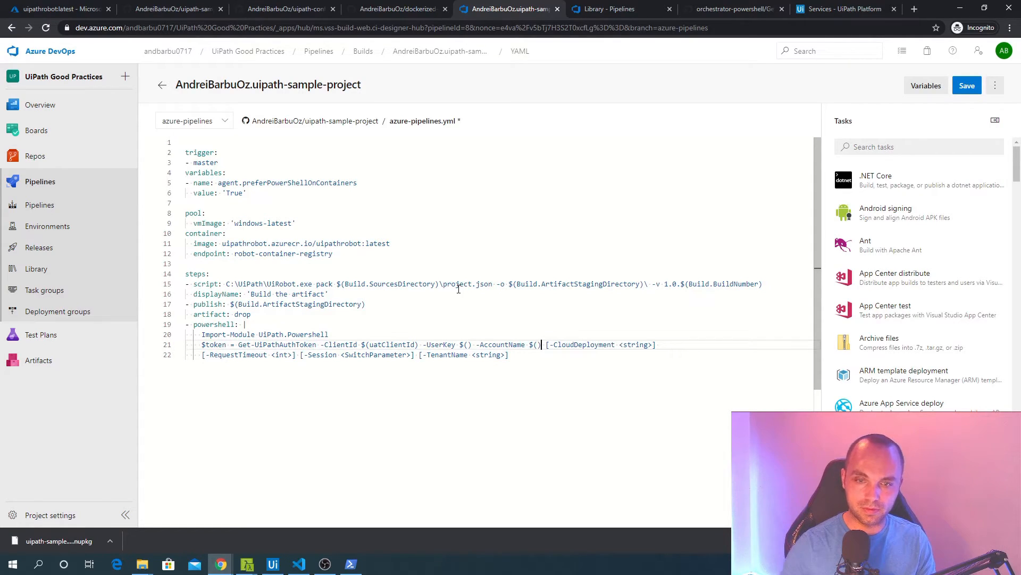
Remove the optional brackets around -CloudDeployment and set its value to 'Production'.
{"action": "key", "text": "Right"}
{"action": "key", "text": "Delete"}
{"action": "key", "text": "ctrl+Right"}
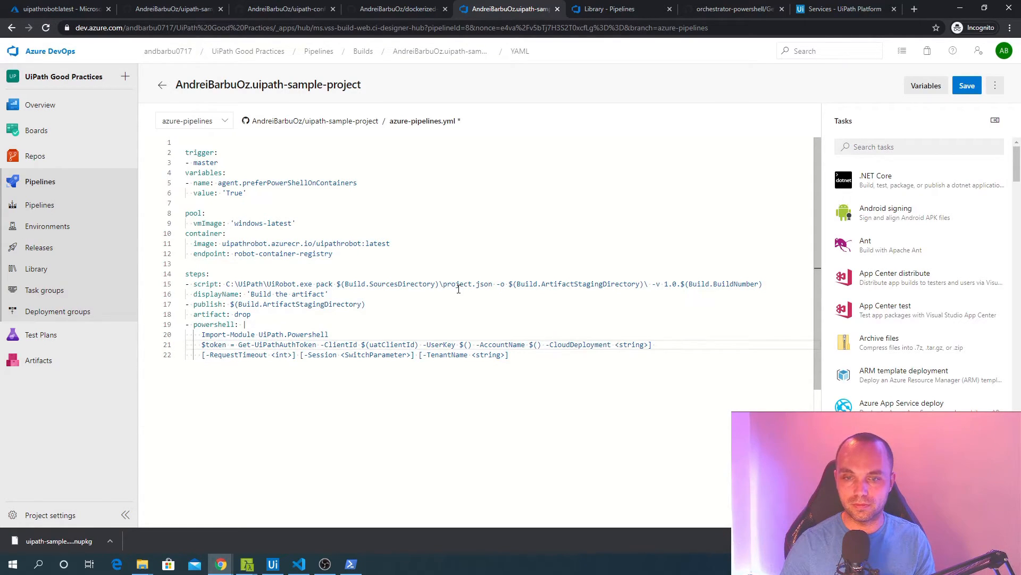
{"action": "key", "text": "shift+End"}
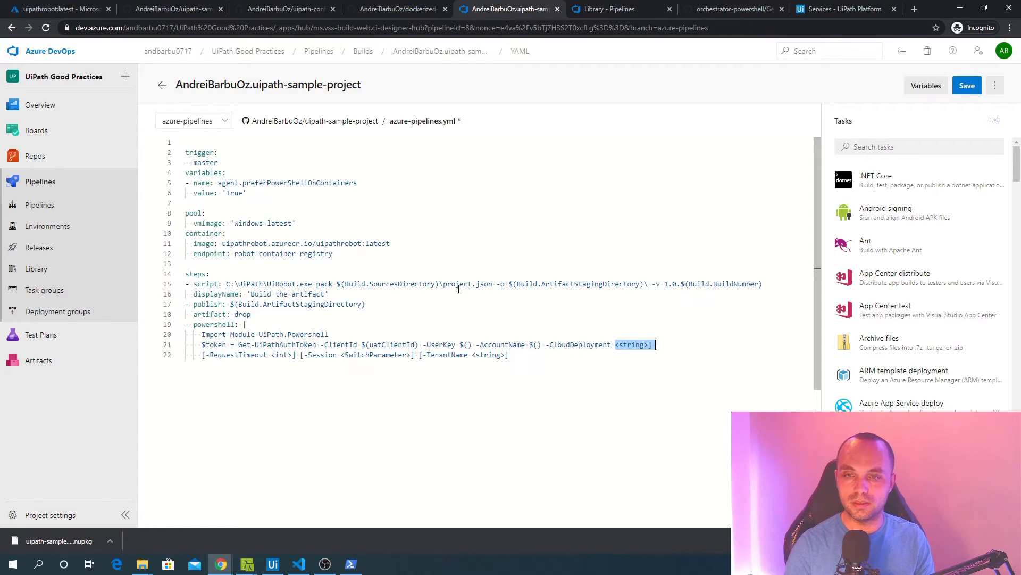
{"action": "type", "text": "'Production"}
Remove the optional -RequestTimeout and -Session parameters from the Get-UiPathAuthToken command.
{"action": "key", "text": "Down"}
{"action": "key", "text": "Home"}
{"action": "key", "text": "Right"}
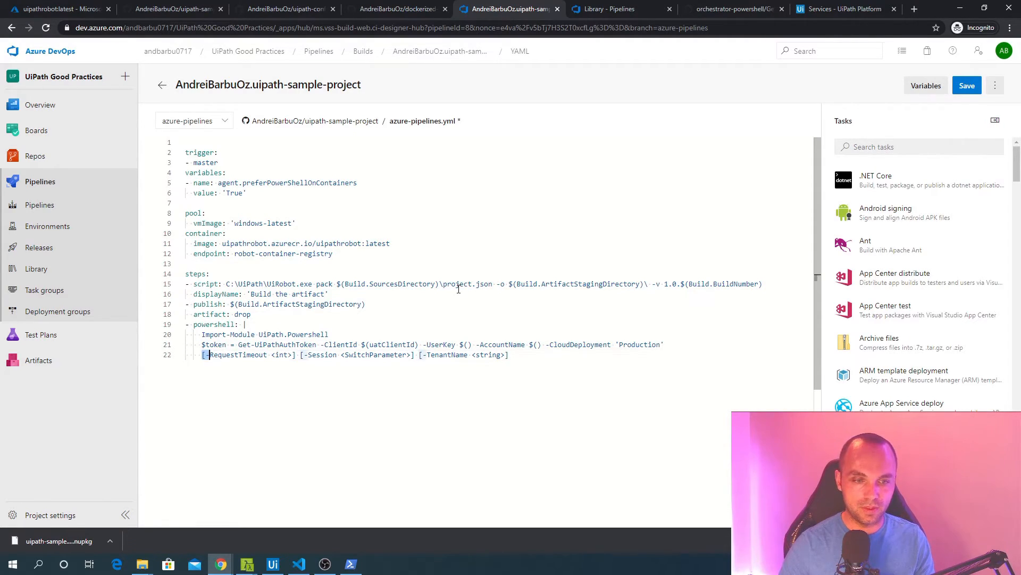
{"action": "key", "text": "ctrl+shift+Right"}
{"action": "key", "text": "ctrl+shift+Right"}
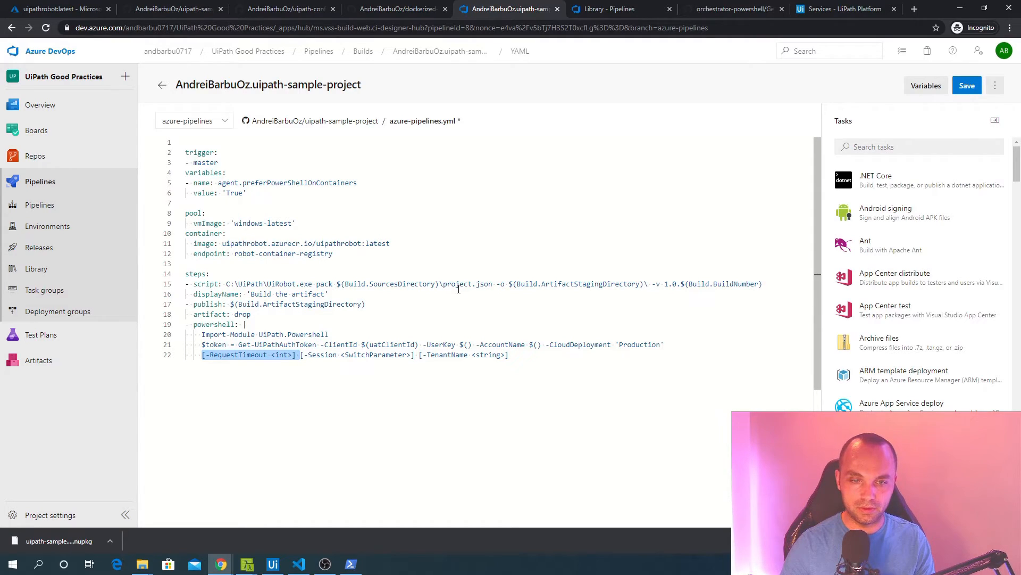
{"action": "key", "text": "ctrl+shift+Right"}
{"action": "key", "text": "ctrl+shift+Right"}
{"action": "key", "text": "ctrl+shift+Right"}
{"action": "key", "text": "BackSpace"}
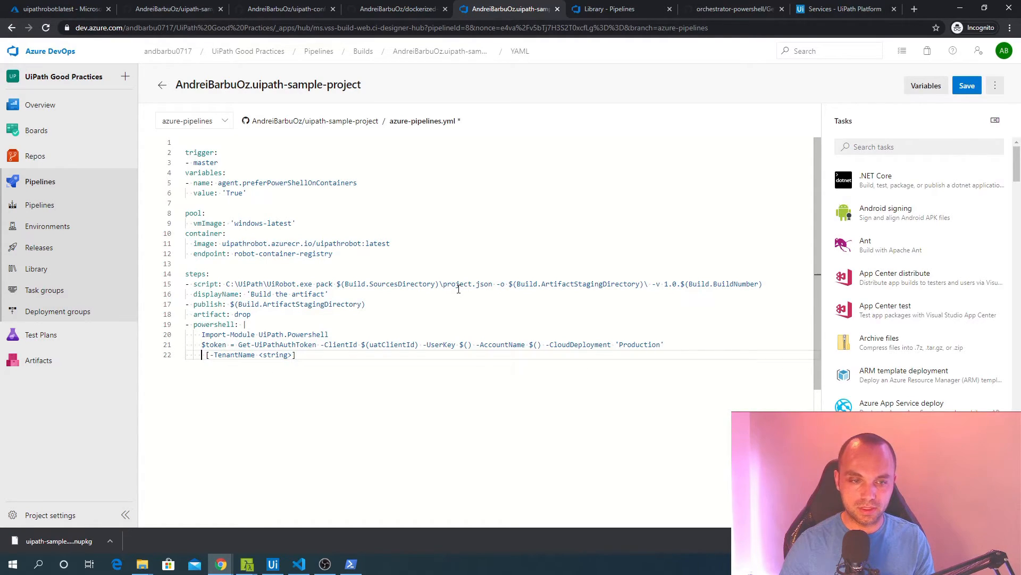
Bring -TenantName onto the same line as the token command without its brackets, and replace its placeholder with an empty variable reference $().
{"action": "key", "text": "BackSpace"}
{"action": "key", "text": "Delete"}
{"action": "key", "text": "End"}
{"action": "key", "text": "Up"}
{"action": "key", "text": "Delete"}
{"action": "key", "text": "ctrl+shift+Right"}
{"action": "key", "text": "ctrl+shift+Right"}
{"action": "key", "text": "ctrl+shift+Left"}
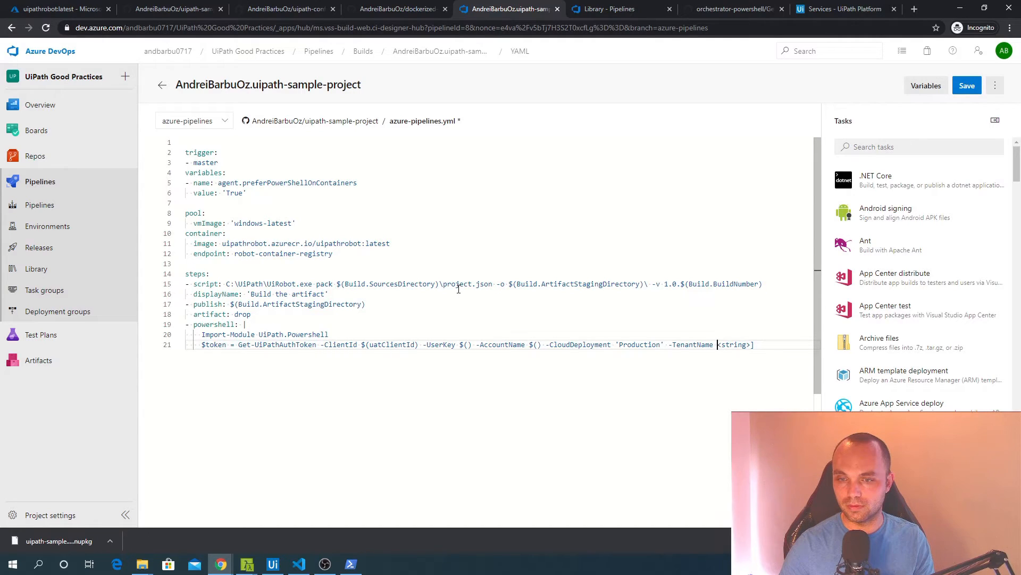
{"action": "key", "text": "shift+End"}
{"action": "type", "text": "$()"}
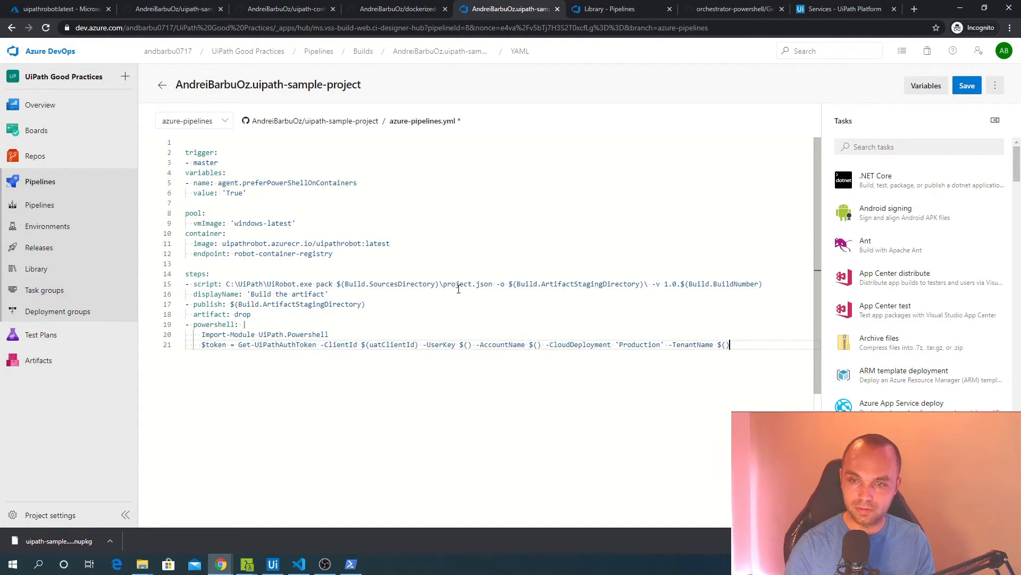
Fill the -TenantName reference with uatTenantName, copying the variable name from the uipath-cicd variable group.
{"action": "key", "text": "ctrl+Tab"}
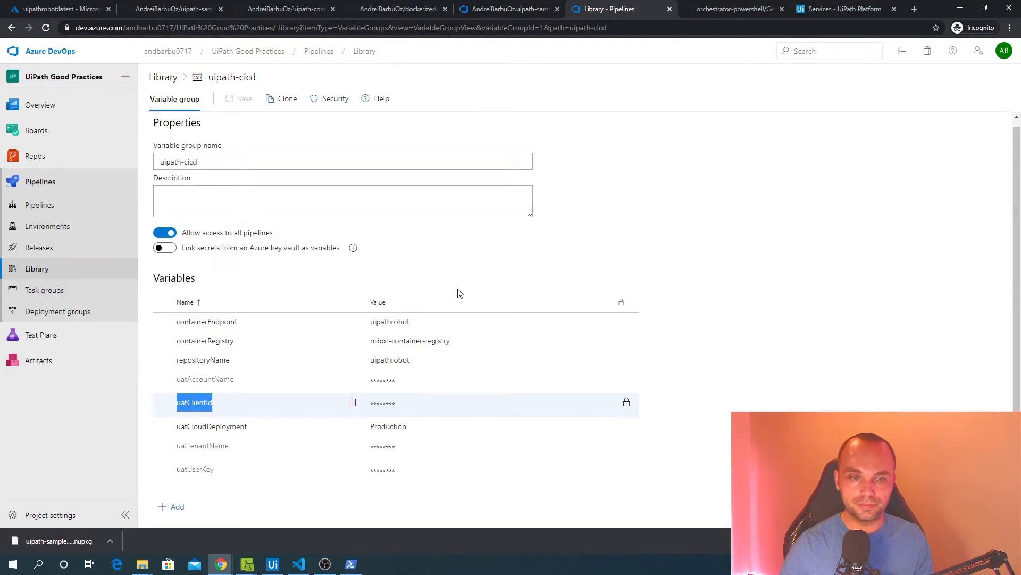
{"action": "double_click", "coordinate": [178, 445]}
{"action": "key", "text": "ctrl+c"}
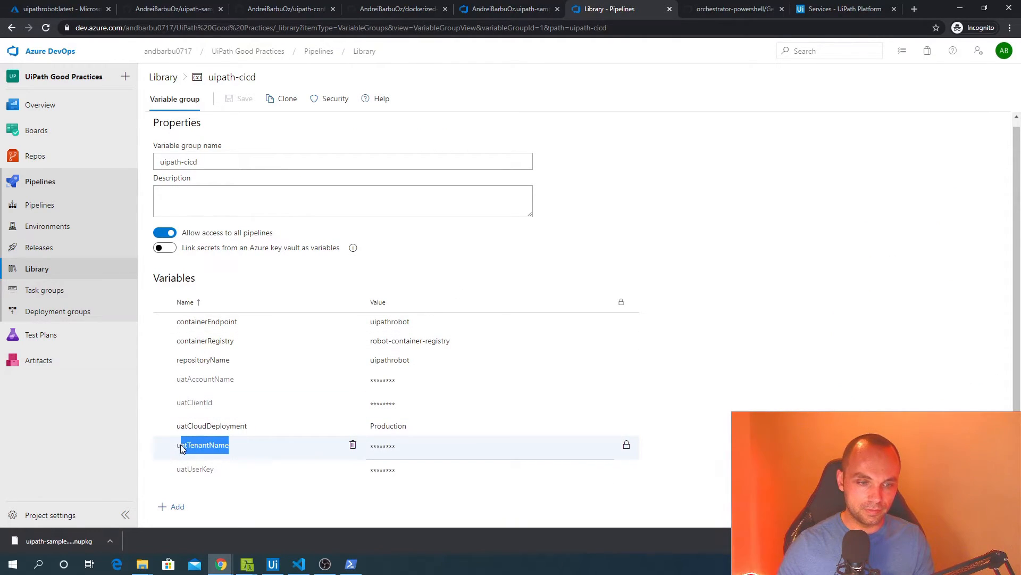
{"action": "left_click", "coordinate": [560, 4]}
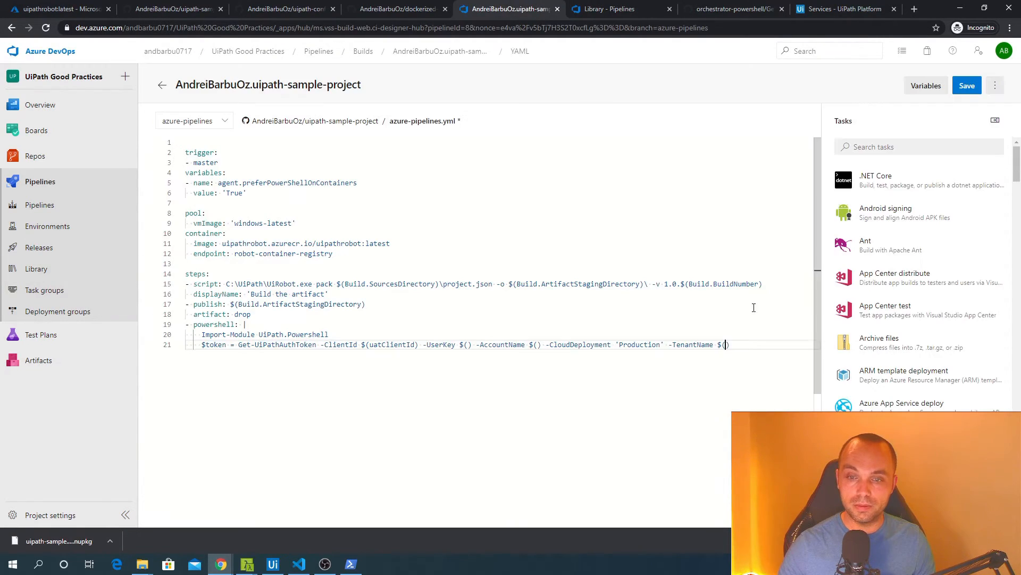
{"action": "key", "text": "ctrl+v"}
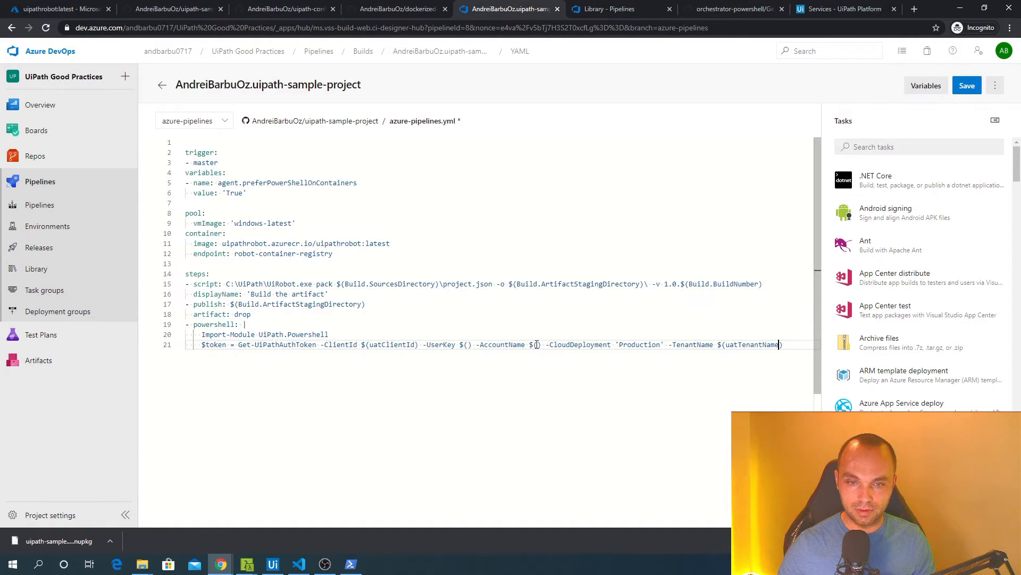
Fill the -AccountName reference with uatAccountName, copying the variable name from the uipath-cicd variable group.
{"action": "key", "text": "ctrl+Tab"}
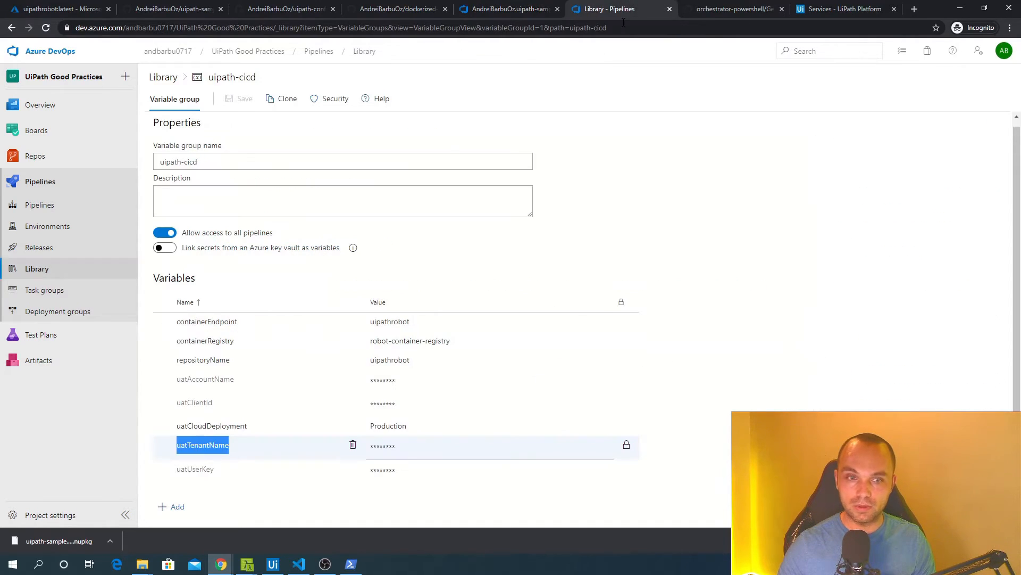
{"action": "left_click", "coordinate": [230, 379]}
{"action": "double_click", "coordinate": [205, 379]}
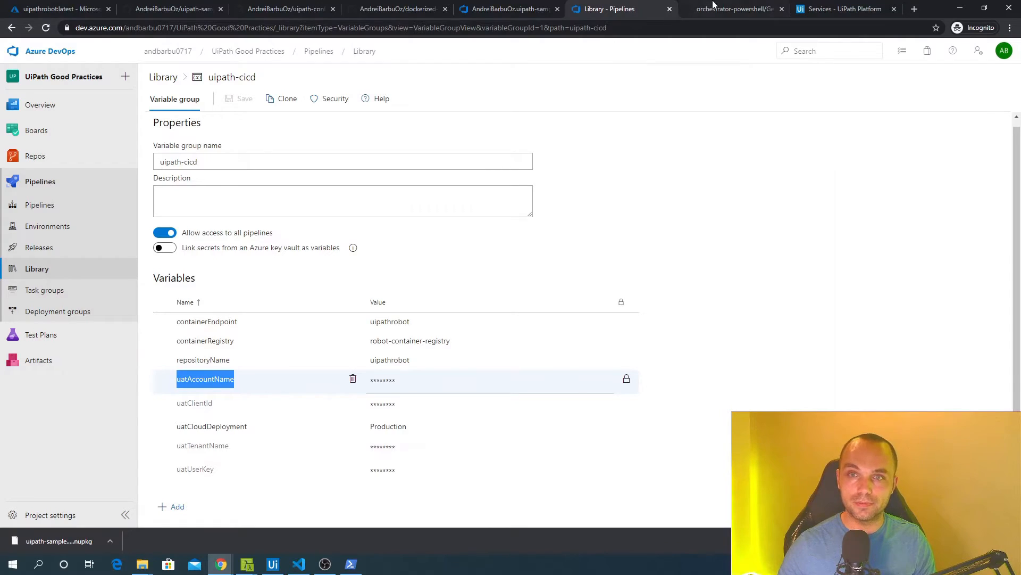
{"action": "left_click", "coordinate": [729, 9]}
{"action": "left_click", "coordinate": [535, 6]}
{"action": "left_click", "coordinate": [537, 345]}
{"action": "type", "text": "uatAccountName"}
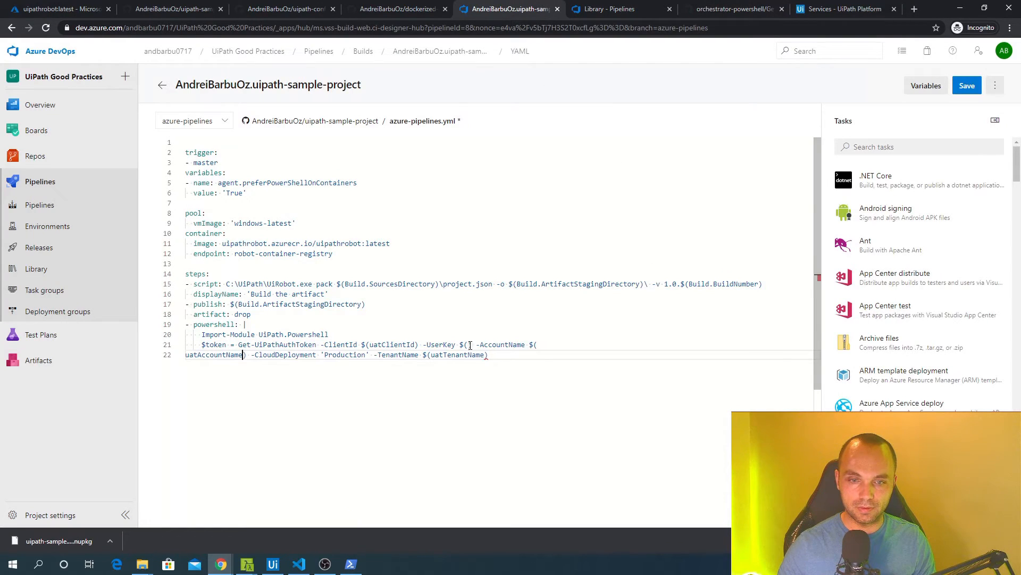
Fill the -UserKey reference with uatUserKey, copying the variable name from the uipath-cicd variable group.
{"action": "left_click", "coordinate": [606, 9]}
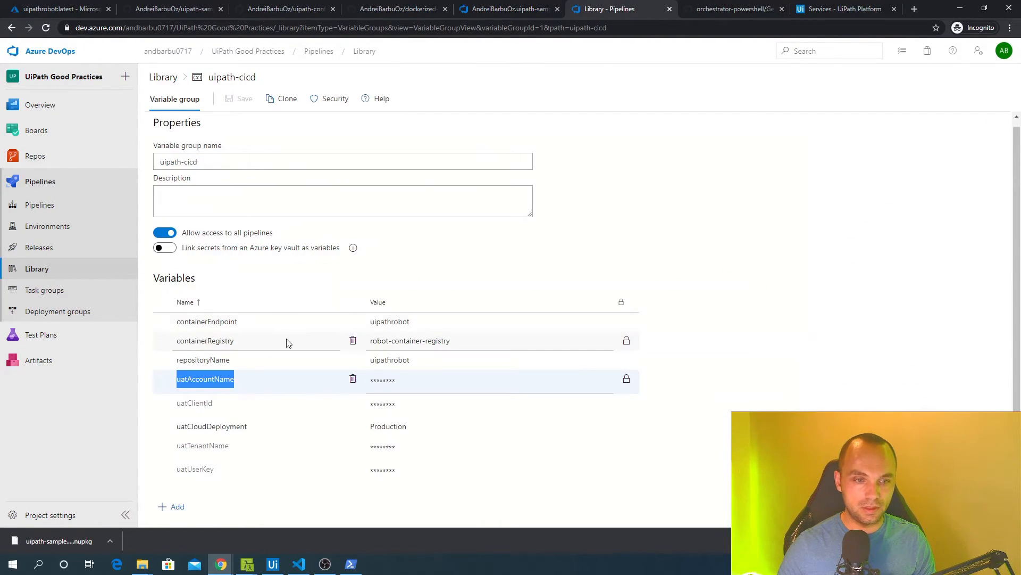
{"action": "left_click_drag", "start_coordinate": [230, 472], "coordinate": [177, 465]}
{"action": "key", "text": "ctrl+c"}
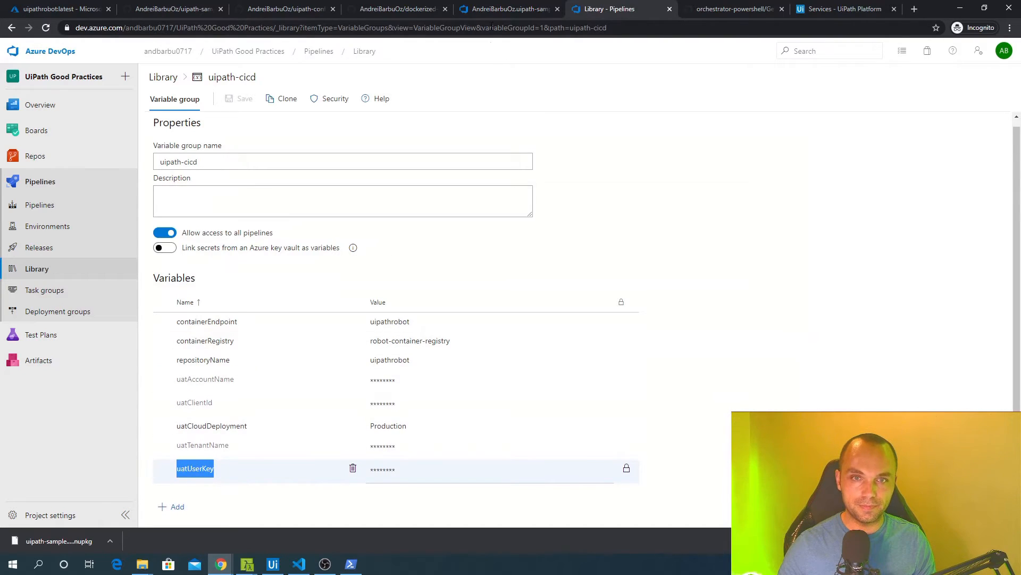
{"action": "left_click", "coordinate": [558, 14]}
{"action": "key", "text": "ctrl+v"}
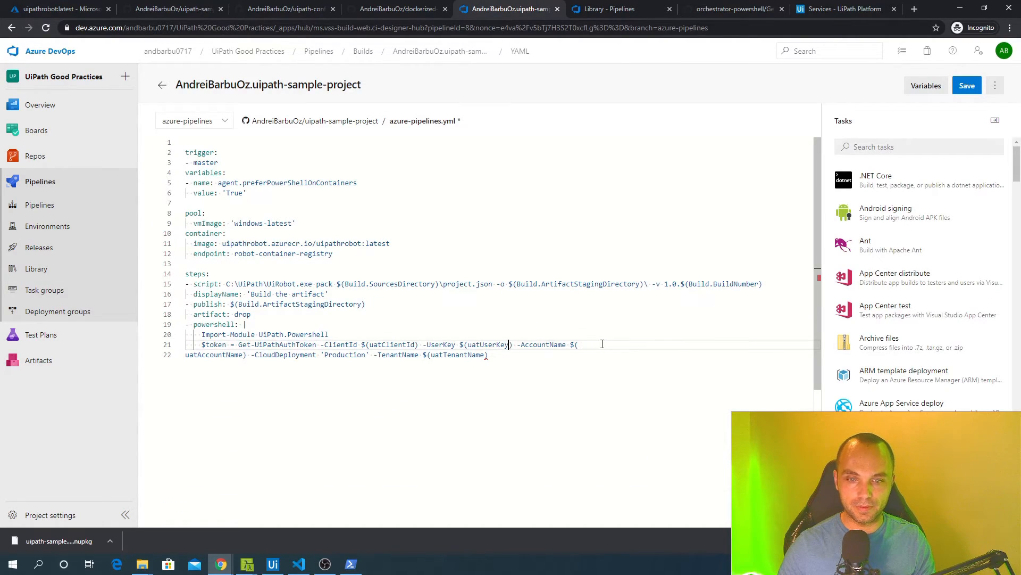
Remove the line break inside the -AccountName reference so the whole Get-UiPathAuthToken command sits on one line.
{"action": "left_click", "coordinate": [582, 357]}
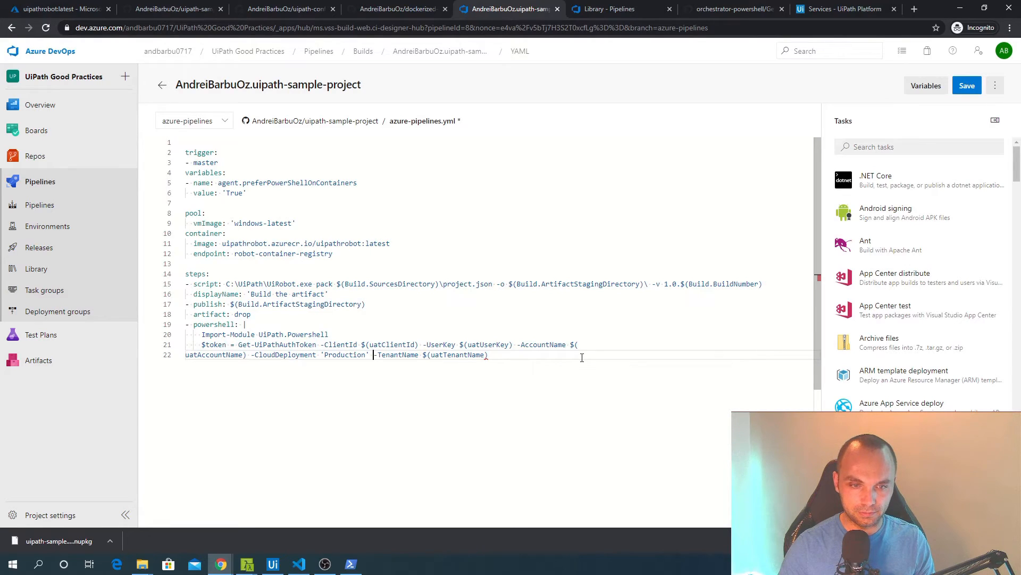
{"action": "key", "text": "Up"}
{"action": "key", "text": "End"}
{"action": "key", "text": "Delete"}
{"action": "key", "text": "End"}
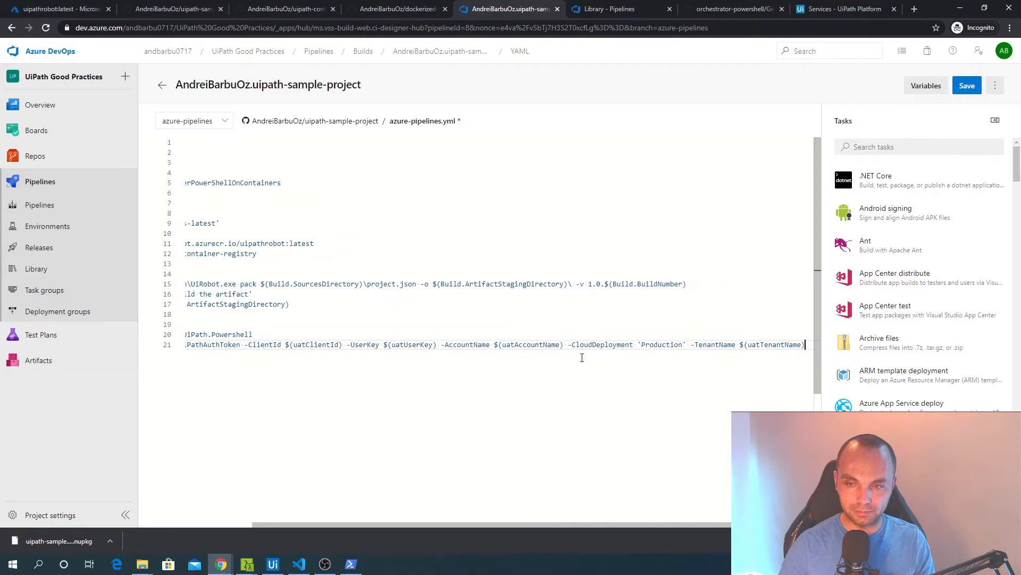
Check the masked uatTenantName value in the uipath-cicd variable group, and return to the pipeline YAML to review the token command.
{"action": "left_click", "coordinate": [607, 9]}
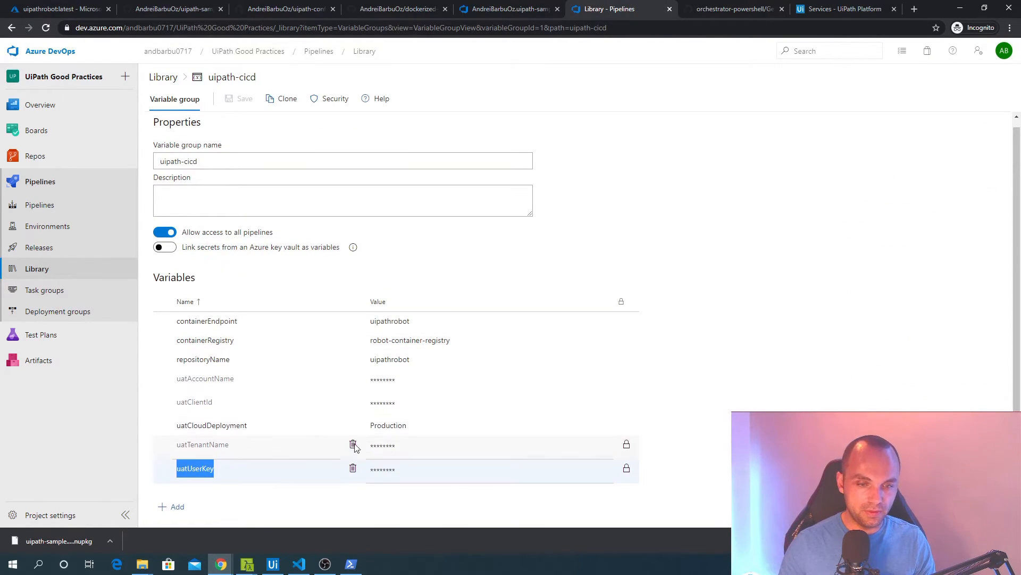
{"action": "left_click_drag", "start_coordinate": [415, 445], "coordinate": [389, 446]}
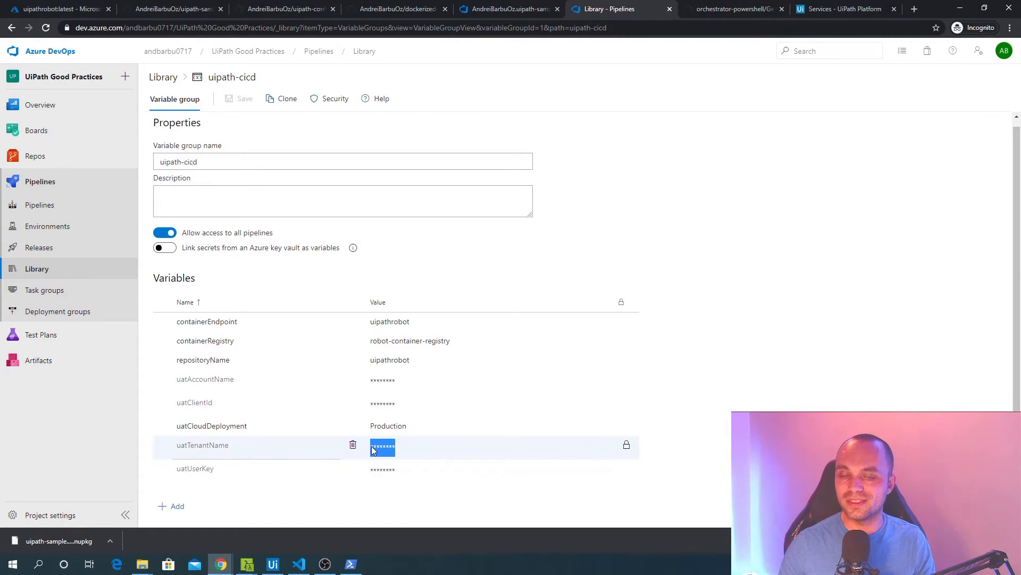
{"action": "left_click", "coordinate": [372, 449]}
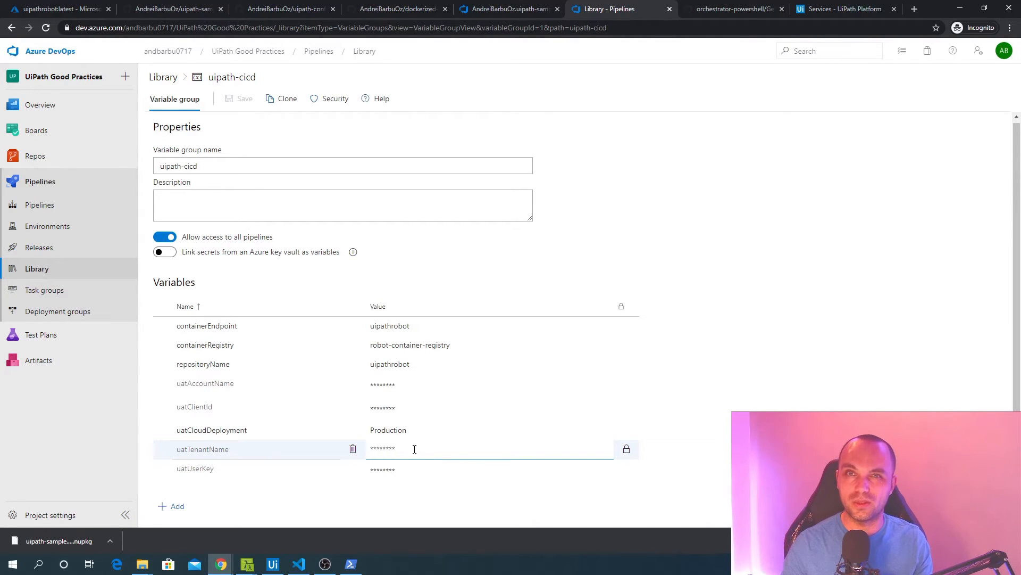
{"action": "left_click", "coordinate": [511, 9]}
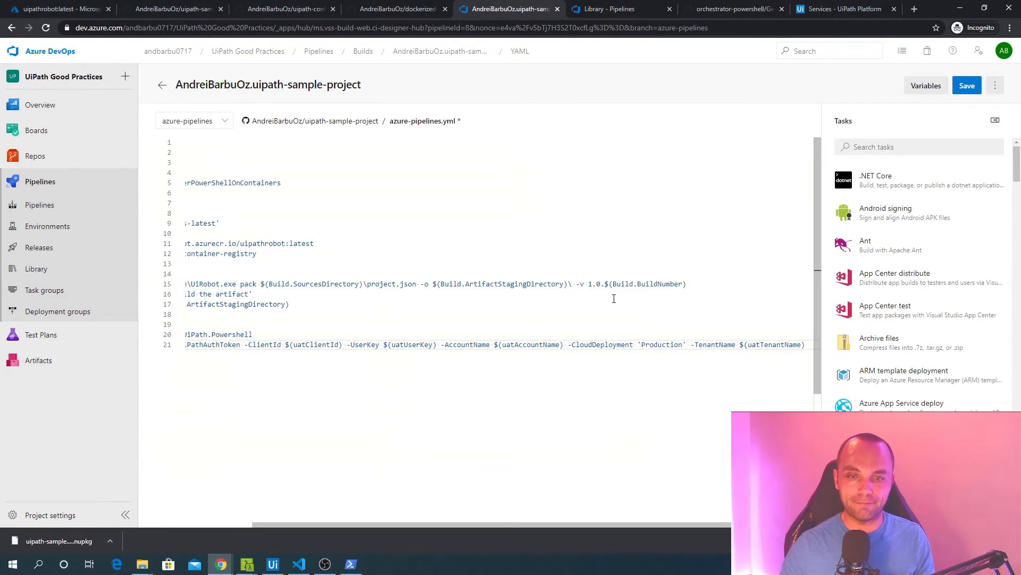
{"action": "key", "text": "Home"}
{"action": "key", "text": "Home"}
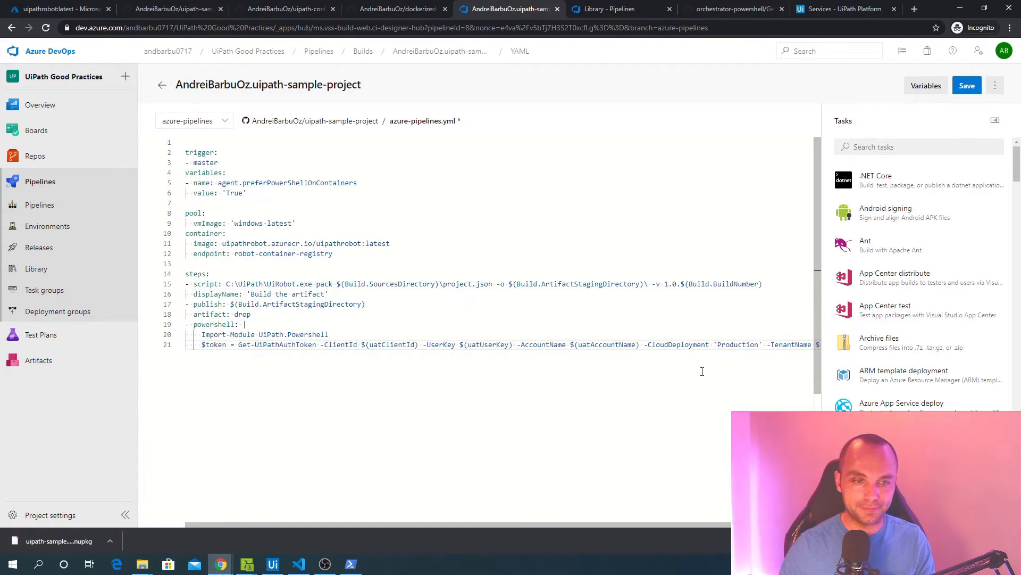
Add an empty line below the token command and open the Add-UiPathPackage.md page in the orchestrator-powershell docs on GitHub.
{"action": "key", "text": "End"}
{"action": "key", "text": "Return"}
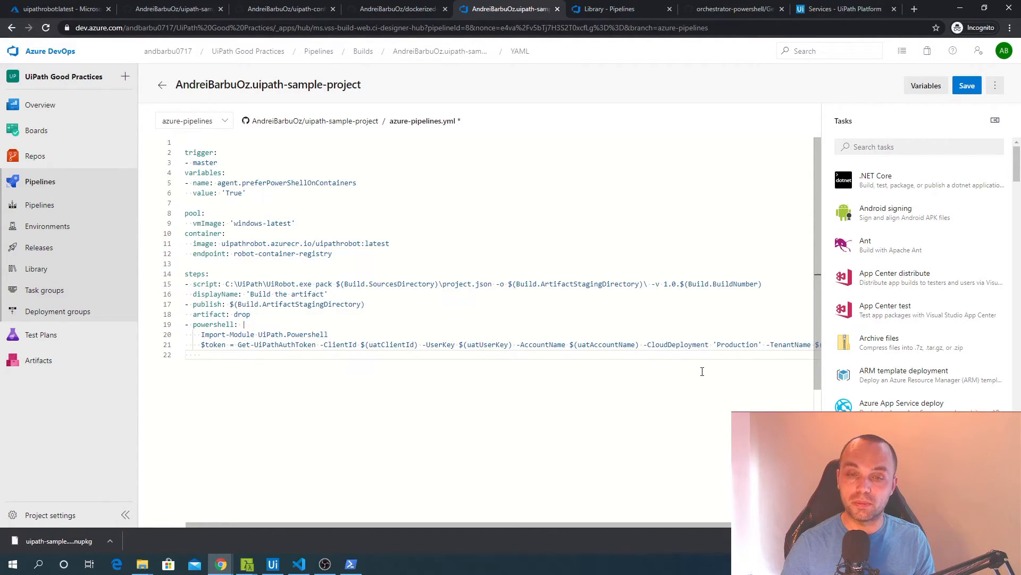
{"action": "left_click", "coordinate": [734, 9]}
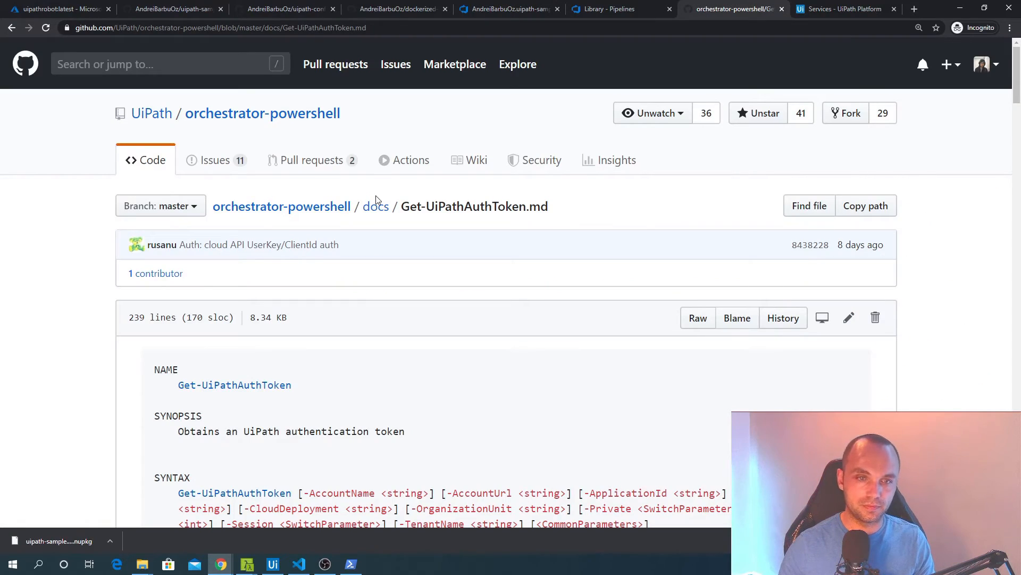
{"action": "left_click", "coordinate": [380, 201]}
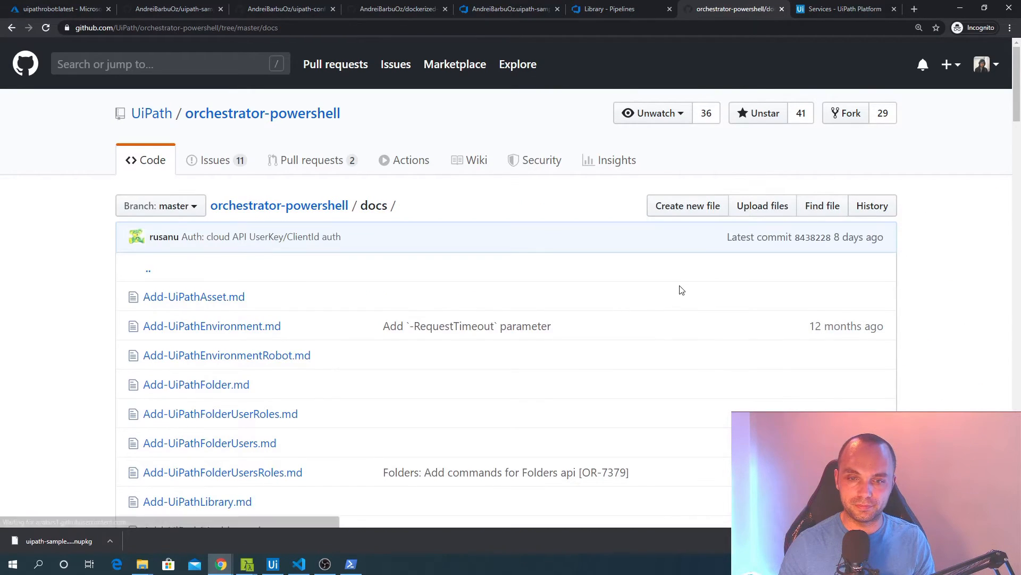
{"action": "key", "text": "ctrl+f"}
{"action": "type", "text": "add-uipathpa"}
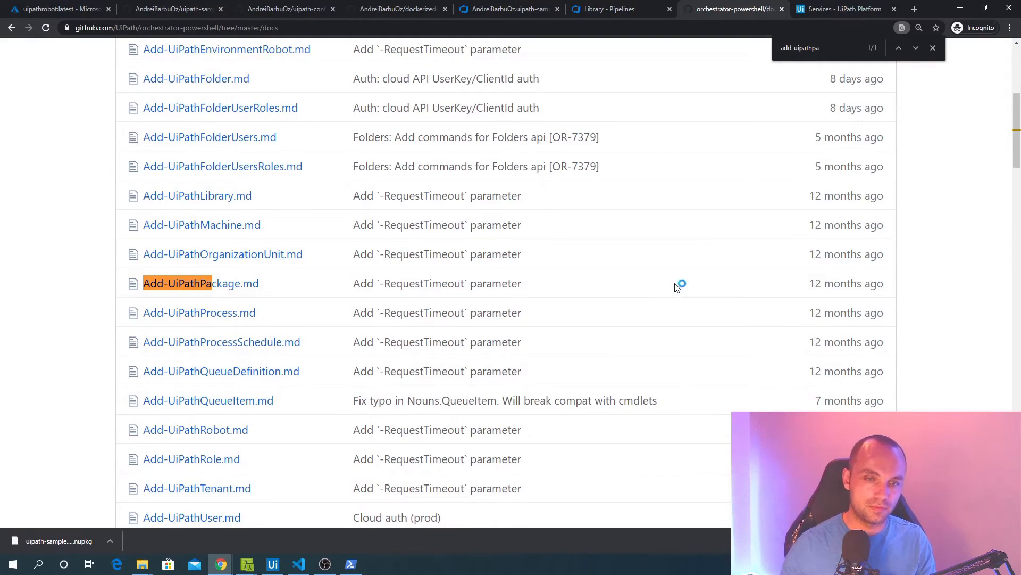
{"action": "left_click", "coordinate": [211, 285]}
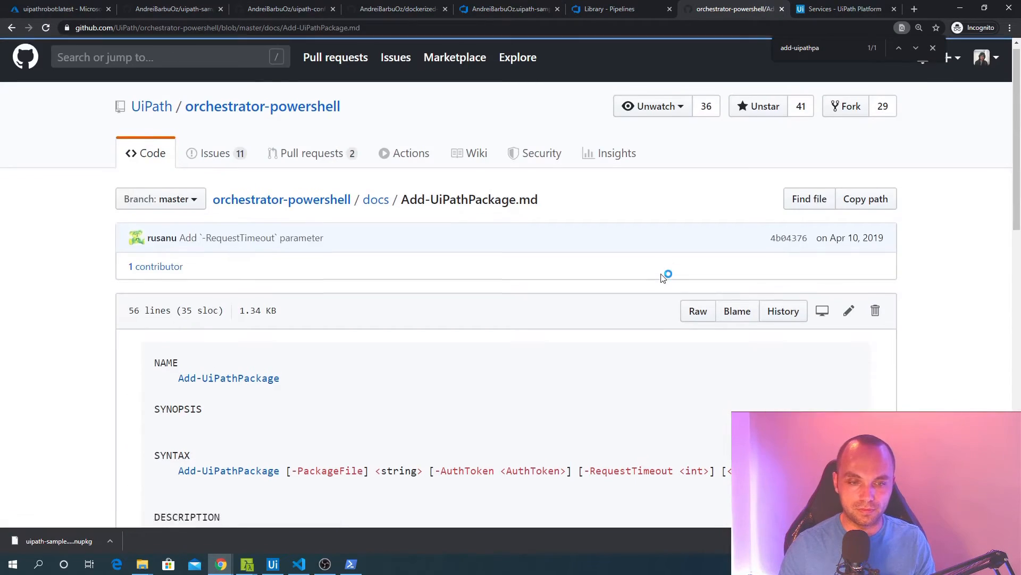
{"action": "scroll", "coordinate": [663, 279], "scroll_direction": "down", "scroll_amount": 5}
{"action": "scroll", "coordinate": [663, 279], "scroll_direction": "up", "scroll_amount": 1}
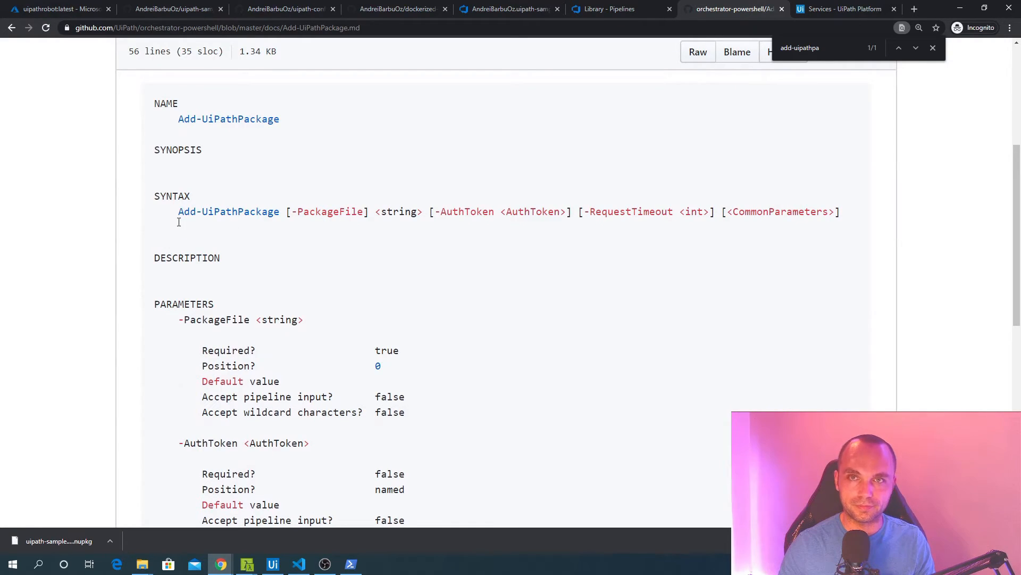
{"action": "key", "text": "Escape"}
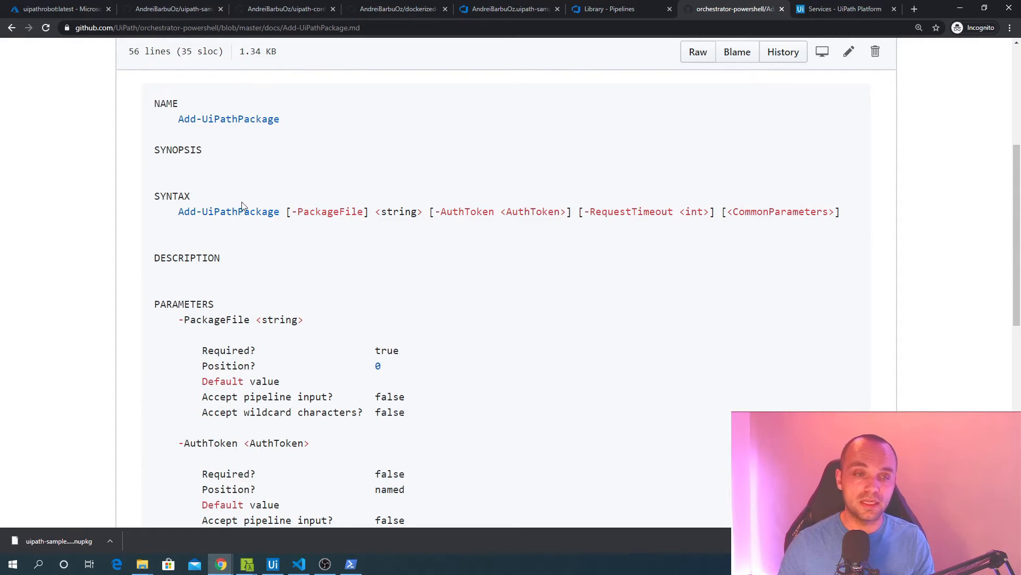
Copy the Add-UiPathPackage syntax through the -AuthToken parameter and paste it into the new line of the pipeline's PowerShell script.
{"action": "left_click_drag", "start_coordinate": [179, 212], "coordinate": [424, 211]}
{"action": "left_click_drag", "start_coordinate": [570, 212], "coordinate": [179, 214]}
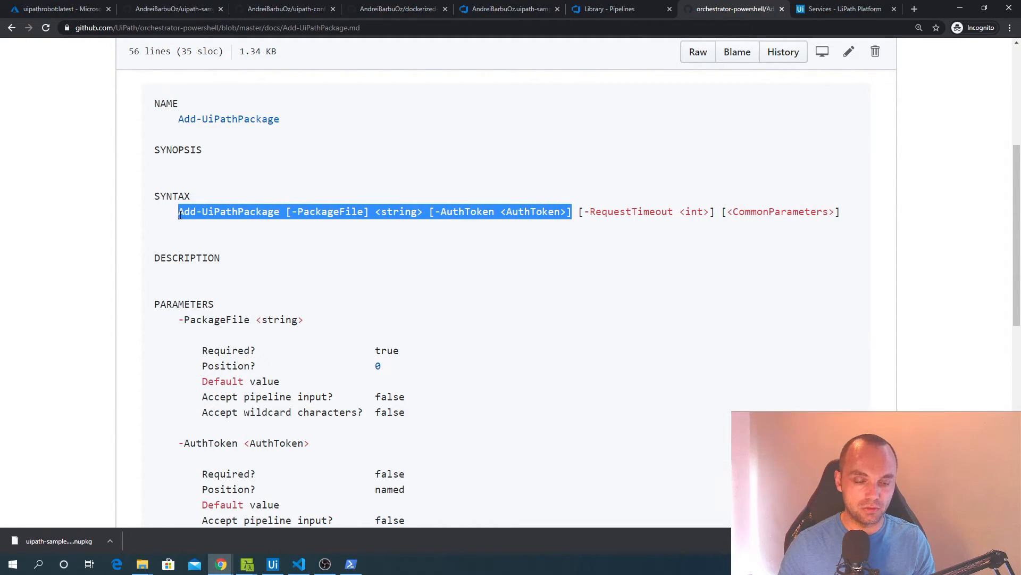
{"action": "key", "text": "ctrl+c"}
{"action": "left_click", "coordinate": [515, 9]}
{"action": "key", "text": "ctrl+v"}
Replace the <AuthToken> placeholder in the Add-UiPathPackage line with $token and remove the square brackets around the -AuthToken parameter.
{"action": "key", "text": "ctrl+shift+Left"}
{"action": "key", "text": "ctrl+shift+Left"}
{"action": "key", "text": "ctrl+shift+Left"}
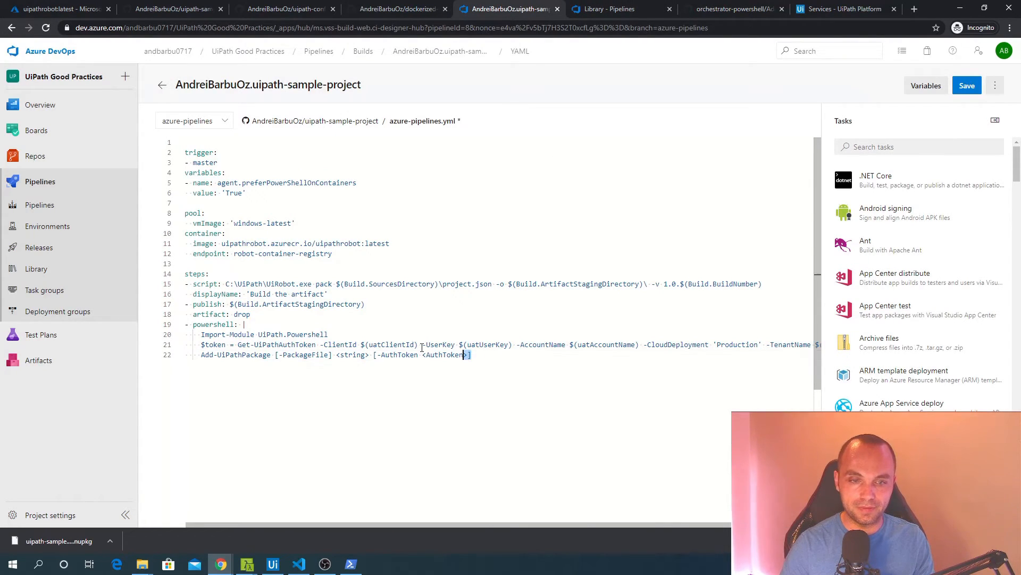
{"action": "key", "text": "ctrl+shift+Right"}
{"action": "key", "text": "shift+Right"}
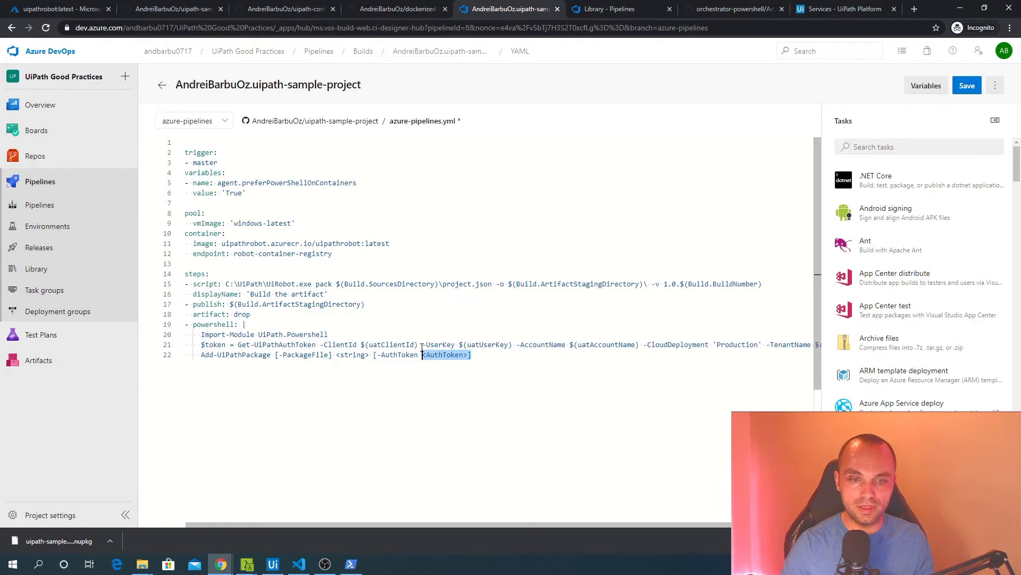
{"action": "type", "text": "token"}
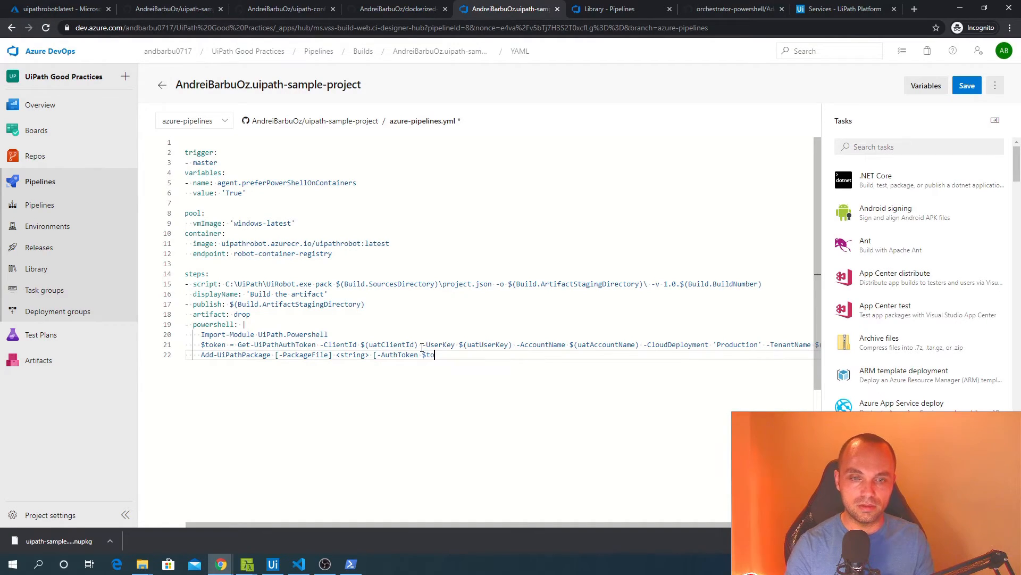
{"action": "key", "text": "Delete"}
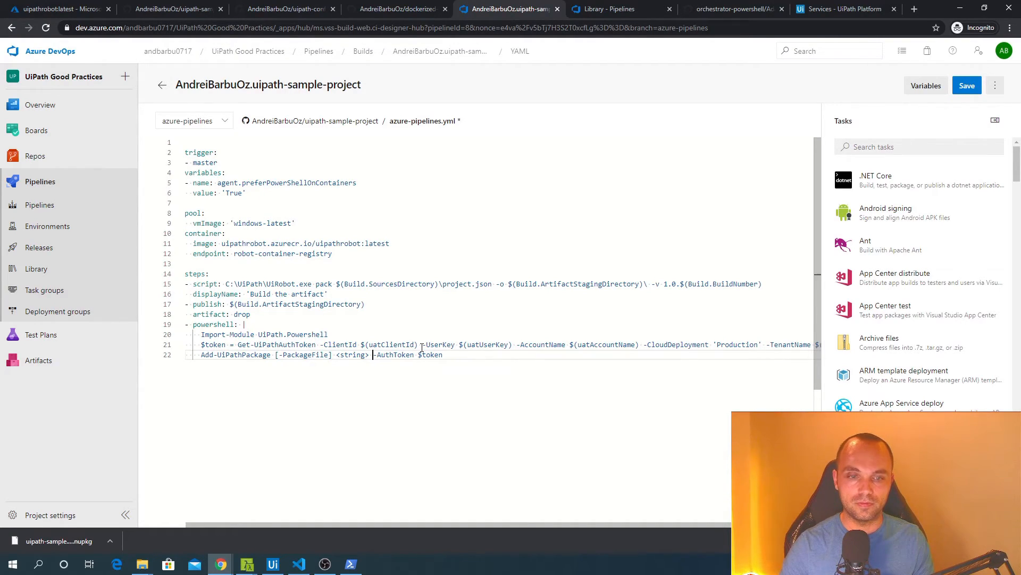
Remove the square brackets around -PackageFile and delete its <string> placeholder in the Add-UiPathPackage line.
{"action": "key", "text": "BackSpace"}
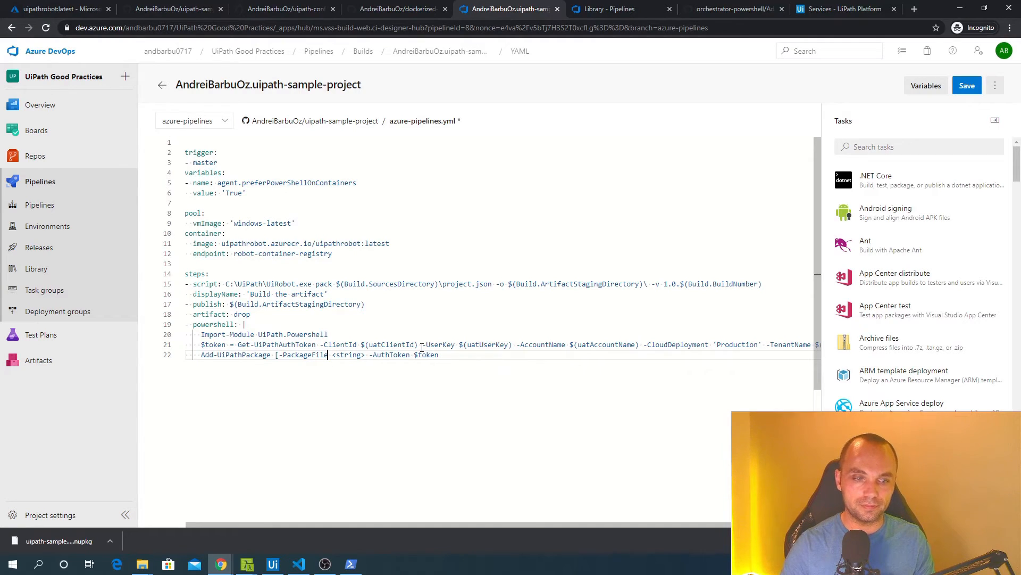
{"action": "key", "text": "Delete"}
{"action": "key", "text": "ctrl+Right"}
{"action": "key", "text": "ctrl+Right"}
{"action": "key", "text": "ctrl+shift+Left"}
{"action": "key", "text": "ctrl+shift+Left"}
{"action": "key", "text": "BackSpace"}
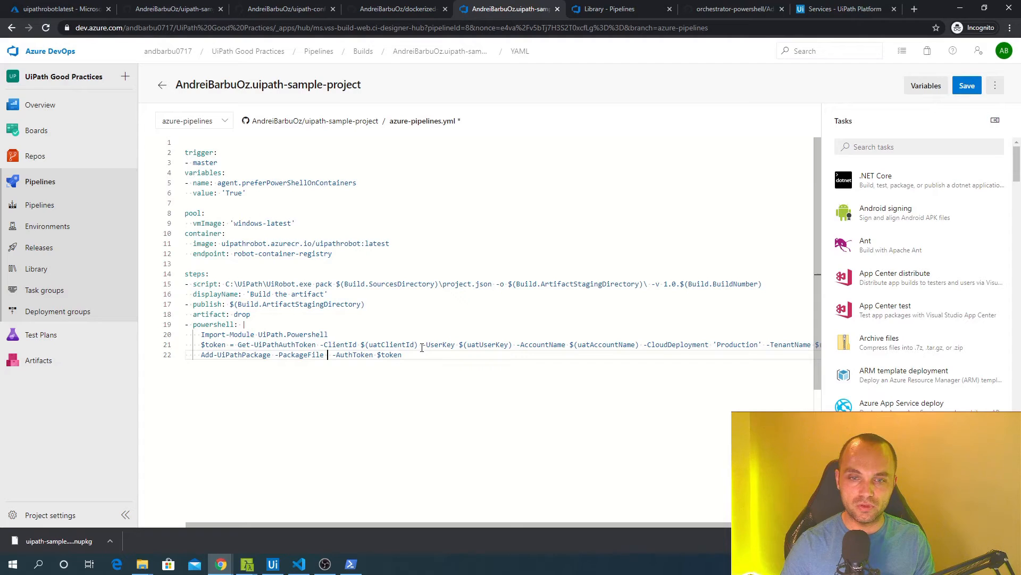
Set the -PackageFile value to $(Build.ArtifactStagingDirectory)\uipath-sample, copying the directory variable from the pack script line.
{"action": "left_click_drag", "start_coordinate": [642, 285], "coordinate": [509, 285]}
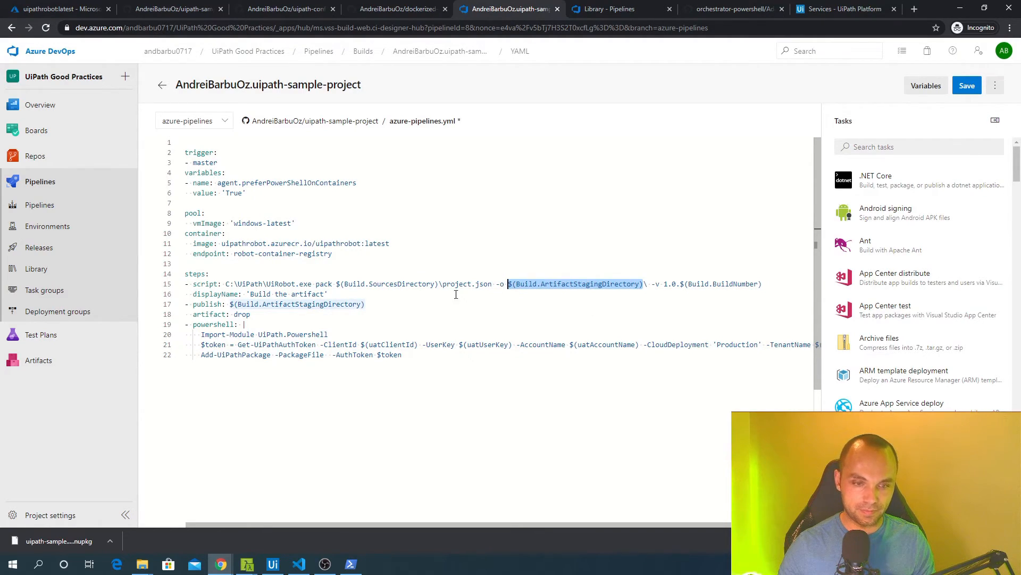
{"action": "left_click", "coordinate": [329, 360]}
{"action": "key", "text": "ctrl+v"}
{"action": "type", "text": "\\"}
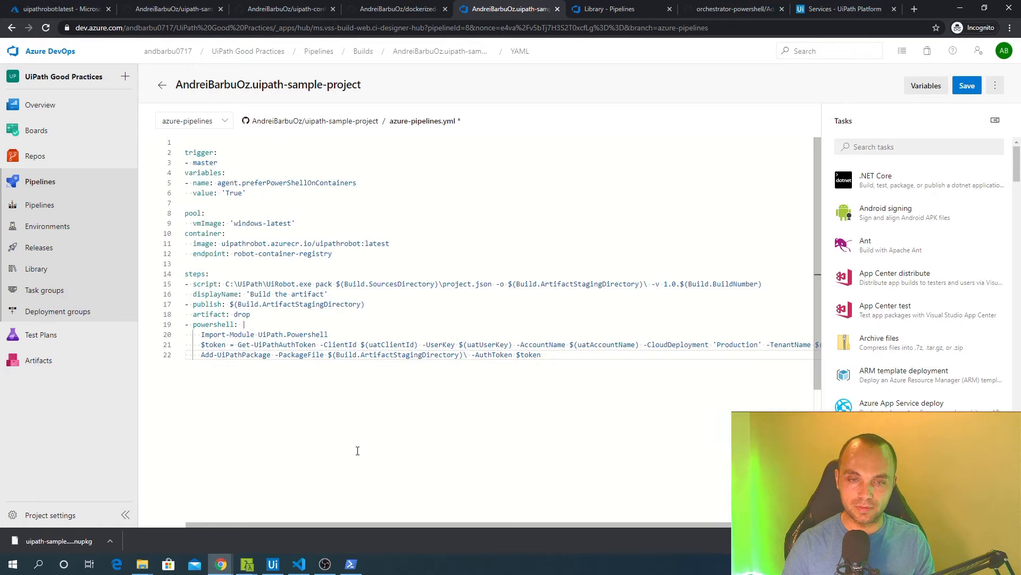
{"action": "type", "text": "uipath-sample"}
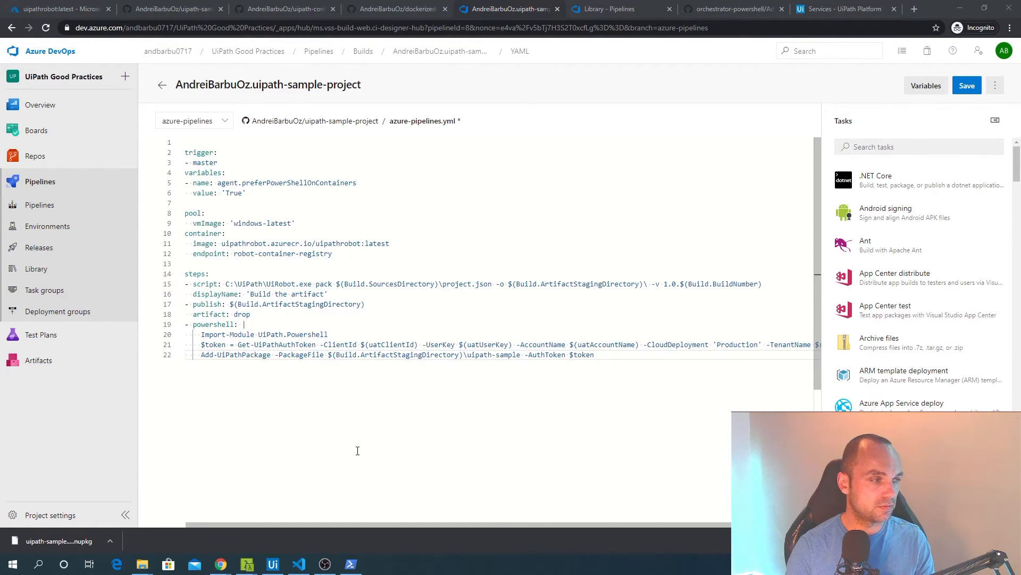
Complete the package file name with .$(Build.BuildNumber).nupkg, copying the build number variable from the pack script line.
{"action": "key", "text": "alt+Tab"}
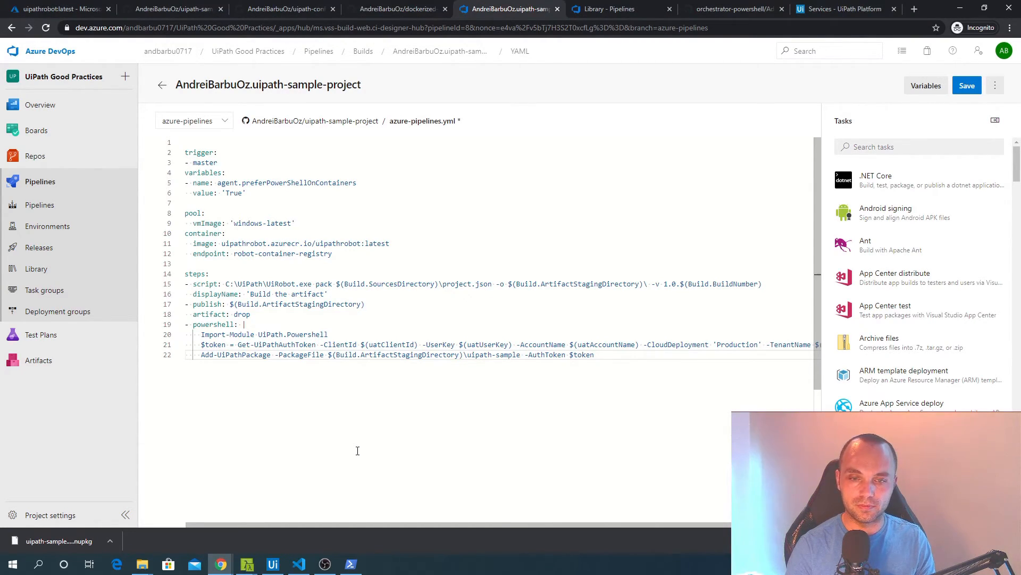
{"action": "type", "text": ".$"}
{"action": "left_click_drag", "start_coordinate": [764, 283], "coordinate": [681, 283]}
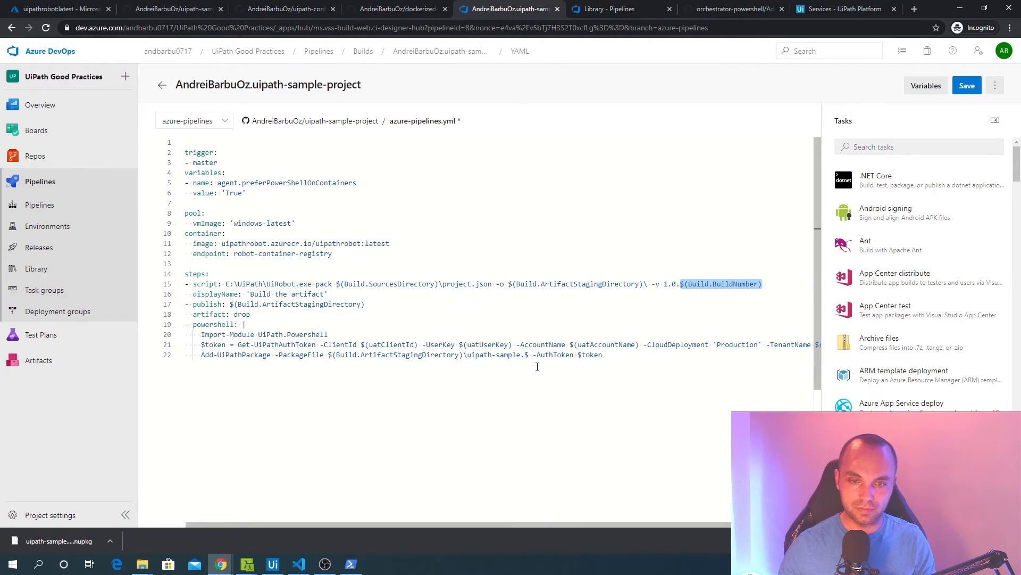
{"action": "key", "text": "ctrl+c"}
{"action": "left_click", "coordinate": [525, 356]}
{"action": "key", "text": "ctrl+v"}
{"action": "key", "text": "Delete"}
{"action": "type", "text": ".nupk"}
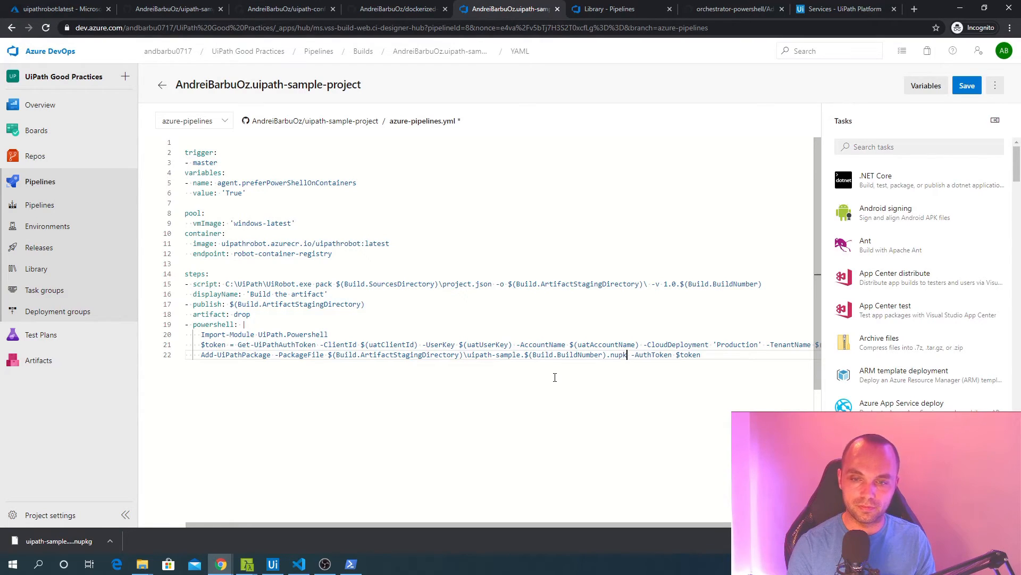
{"action": "type", "text": "g"}
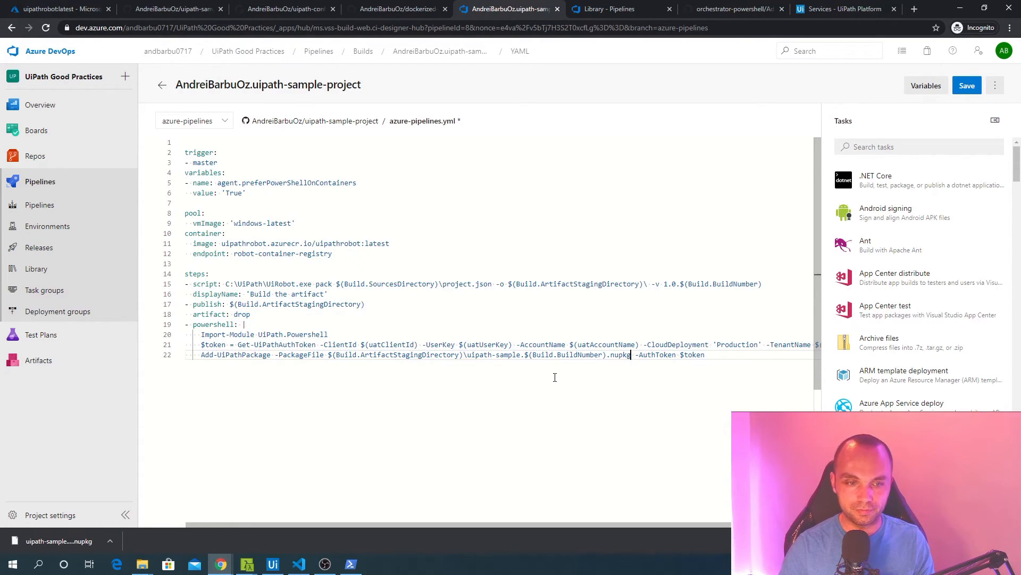
Add an empty line after the Add-UiPathPackage command and commit azure-pipelines.yml directly to the azure-pipelines branch with the default message.
{"action": "key", "text": "Return"}
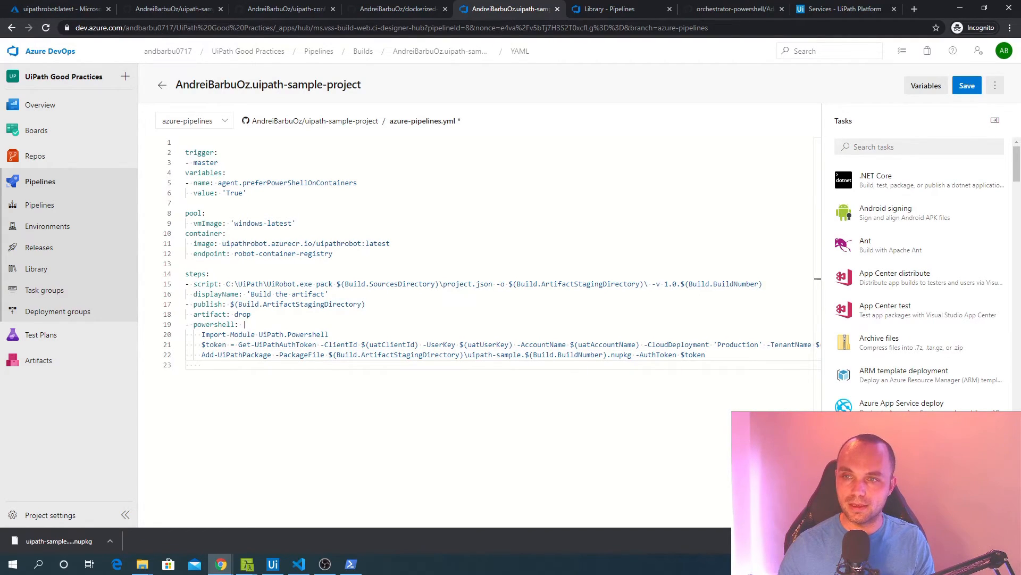
{"action": "left_click", "coordinate": [964, 86]}
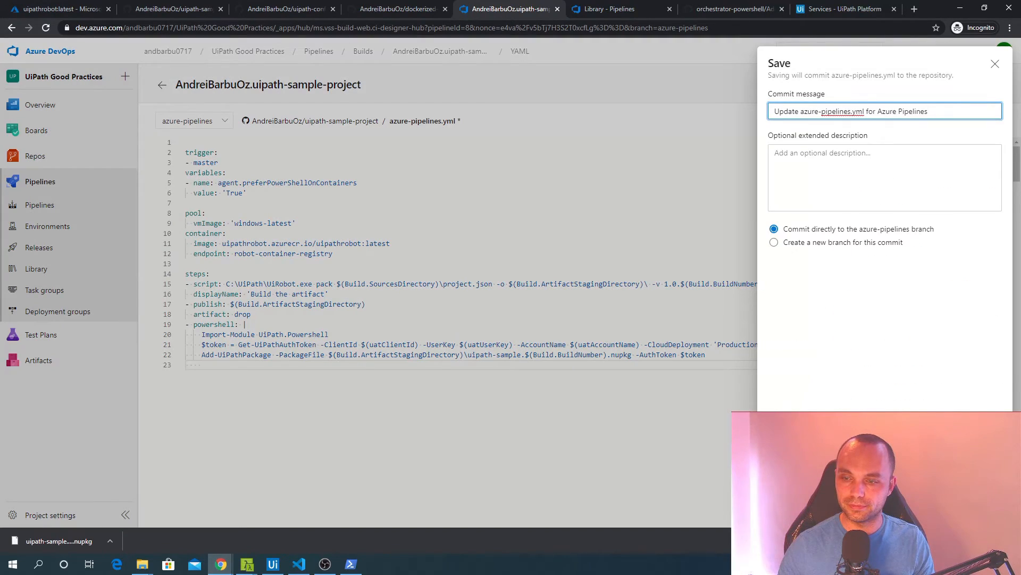
{"action": "key", "text": "Return"}
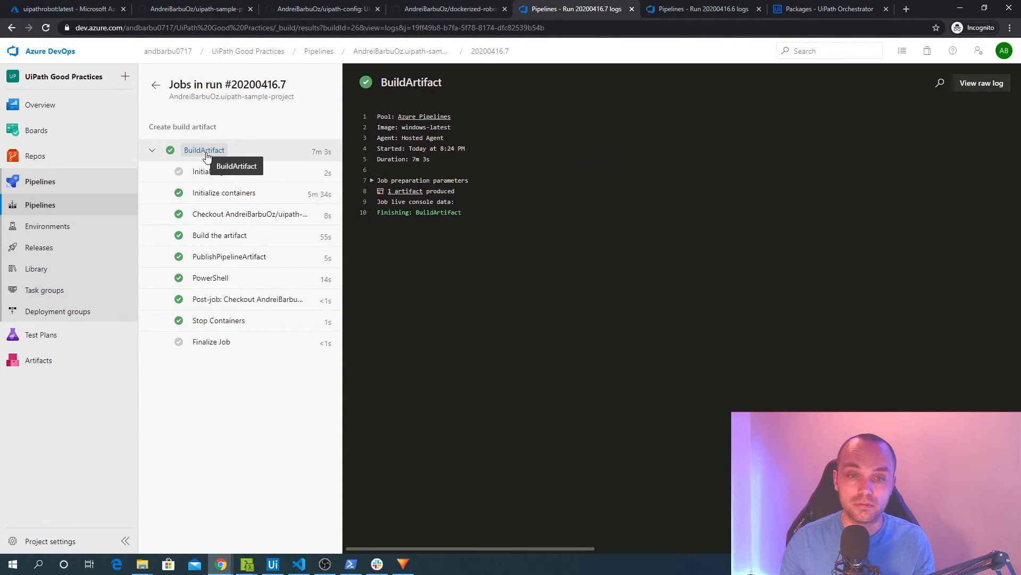
Examine the run's logs for container initialization, checkout, artifact build with its package version, artifact publishing and the PowerShell step.
{"action": "left_click", "coordinate": [229, 196]}
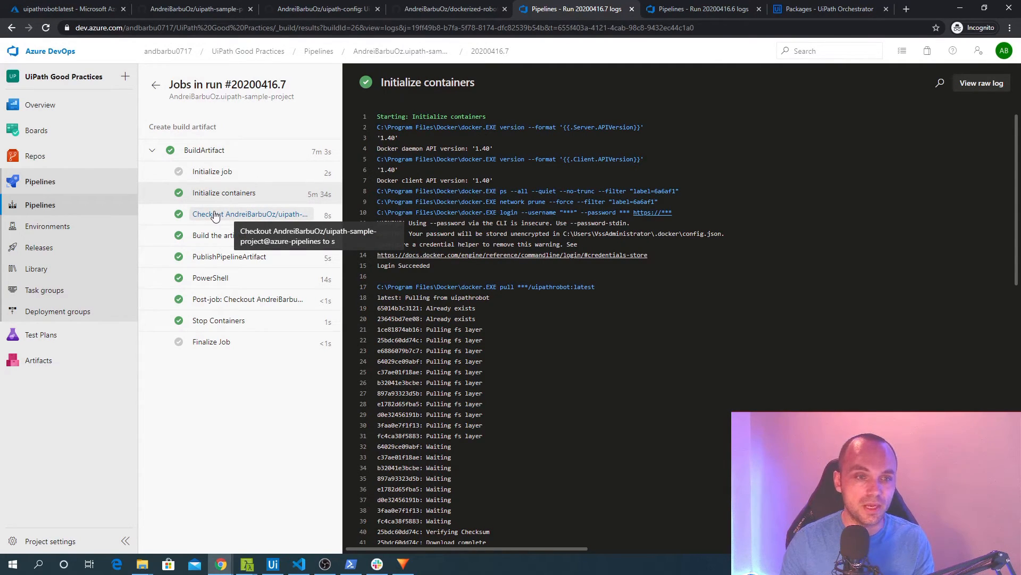
{"action": "left_click", "coordinate": [215, 214]}
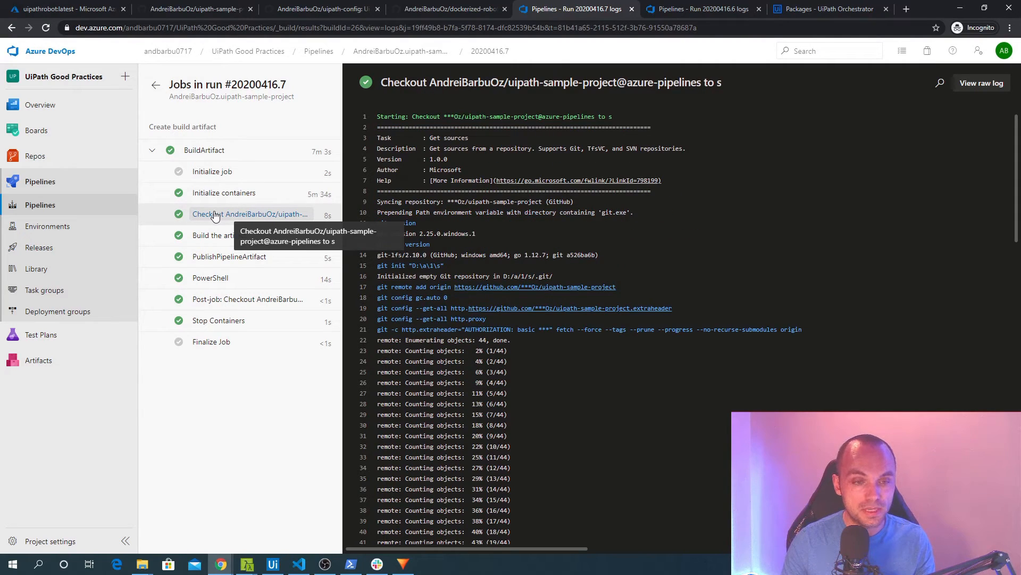
{"action": "left_click", "coordinate": [208, 236]}
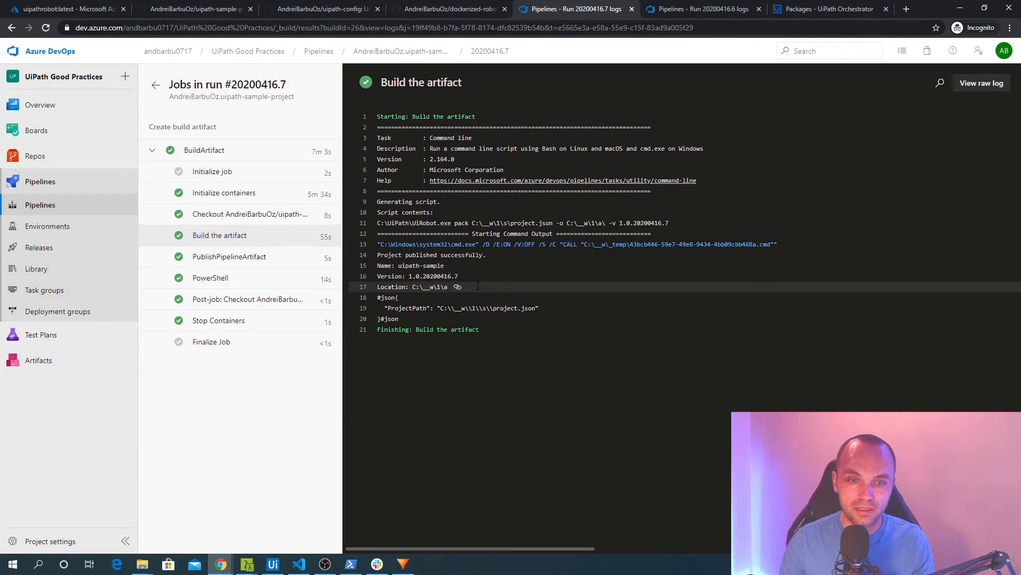
{"action": "left_click_drag", "start_coordinate": [458, 276], "coordinate": [407, 277]}
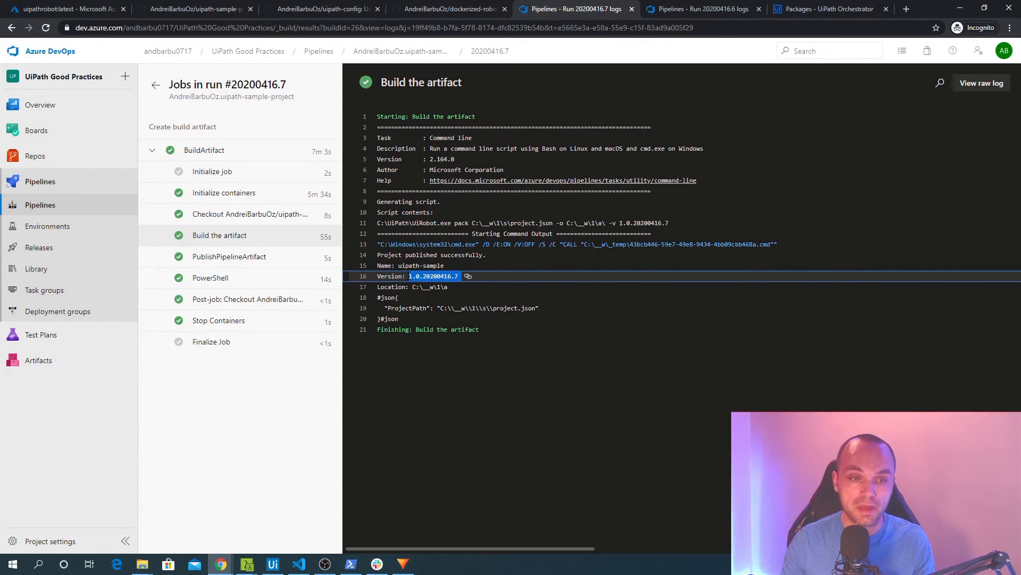
{"action": "left_click", "coordinate": [218, 260]}
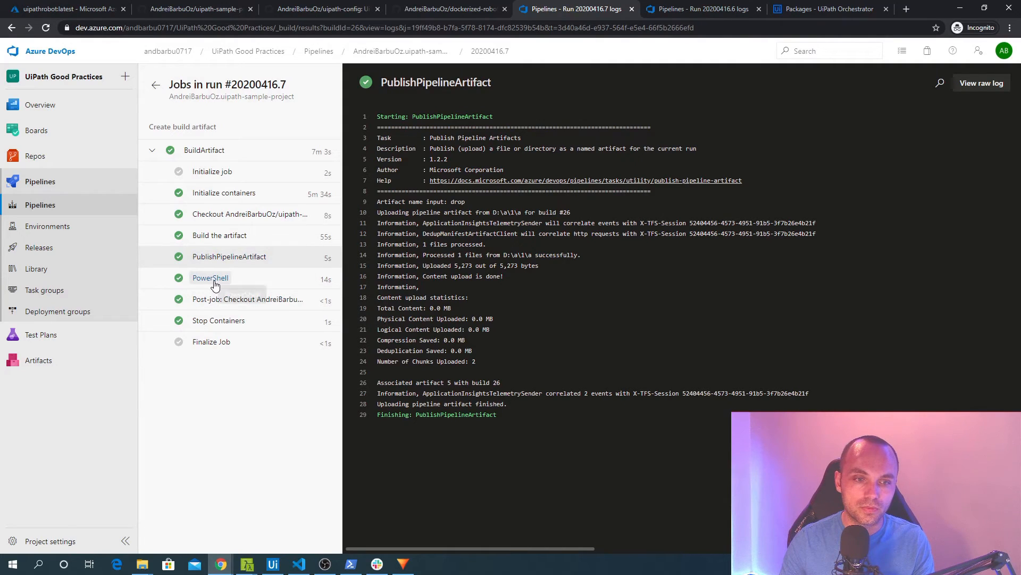
{"action": "left_click", "coordinate": [216, 284]}
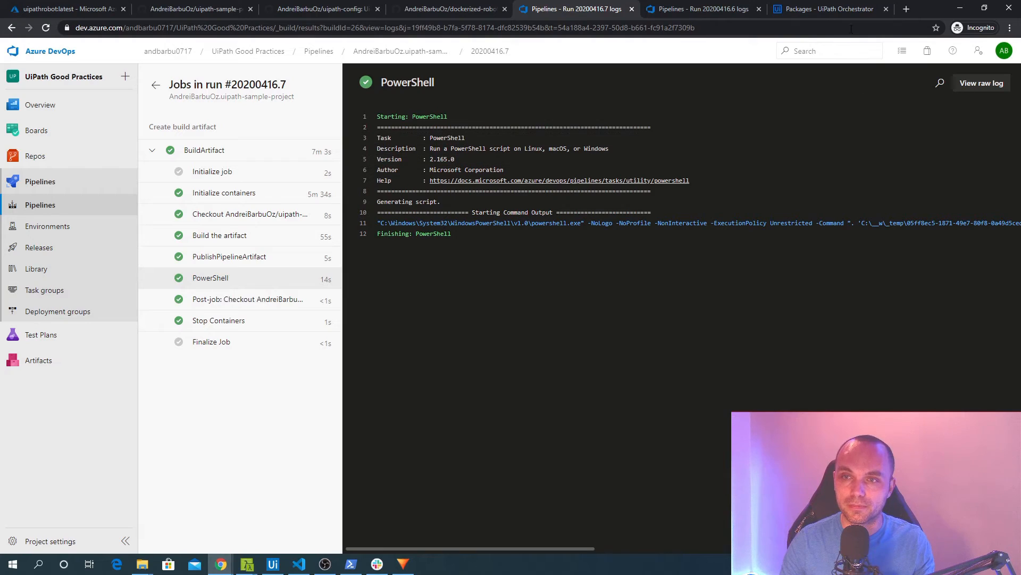
Open the uat service from the UiPath platform's Services list and check its Packages page for the uipath-sample package.
{"action": "left_click", "coordinate": [825, 9]}
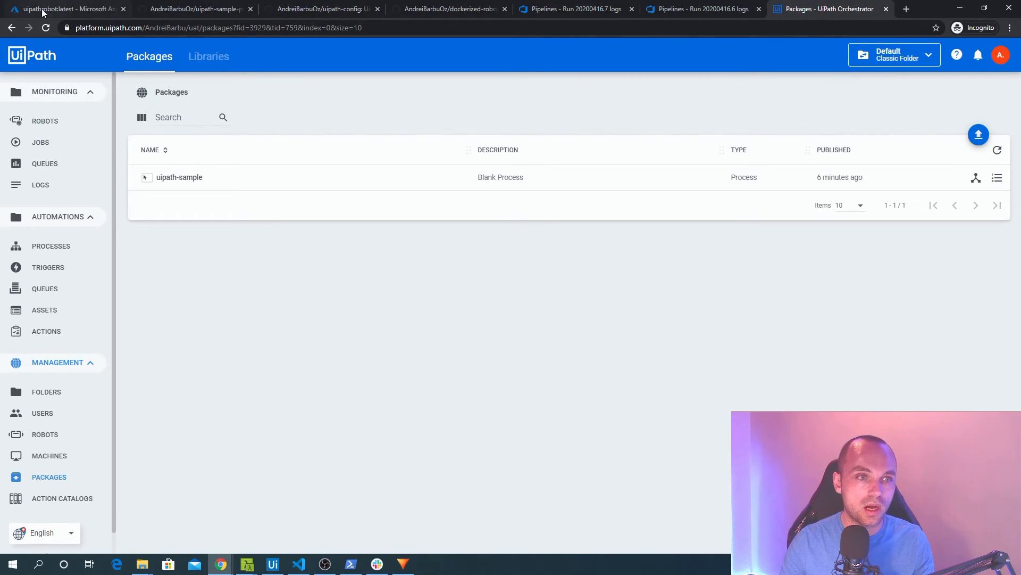
{"action": "left_click", "coordinate": [1000, 55]}
{"action": "left_click", "coordinate": [949, 110]}
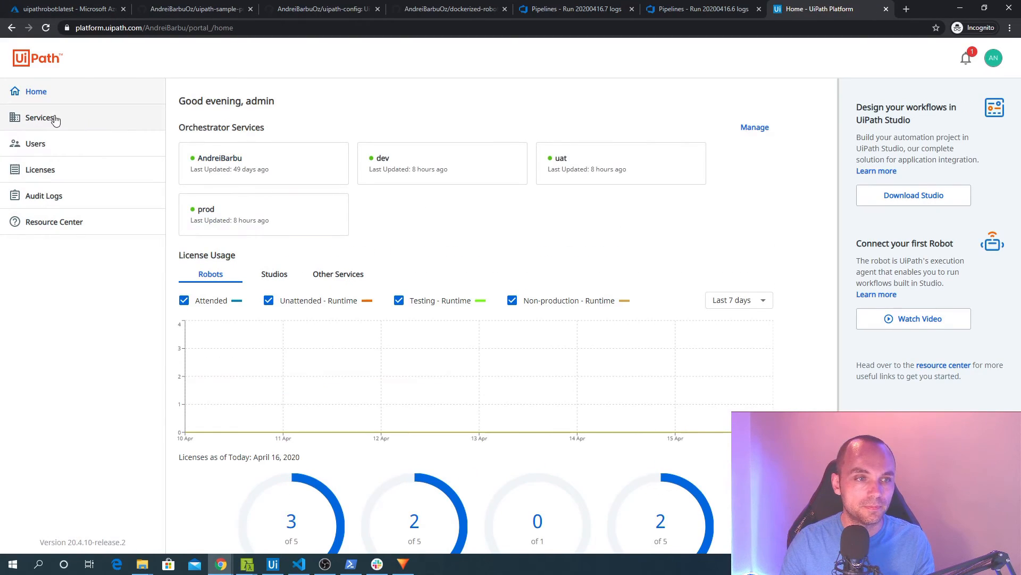
{"action": "left_click", "coordinate": [57, 120]}
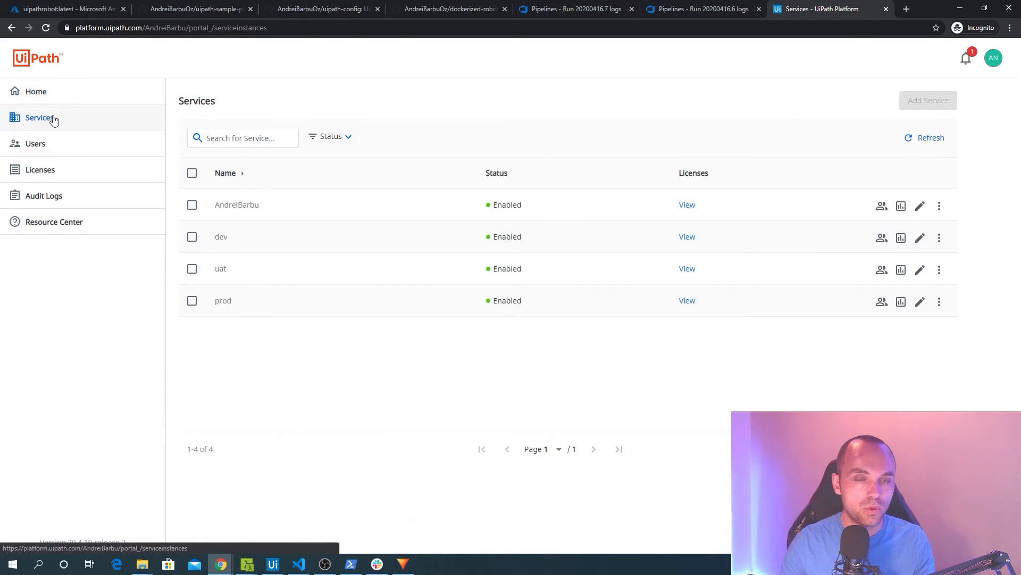
{"action": "left_click", "coordinate": [224, 272]}
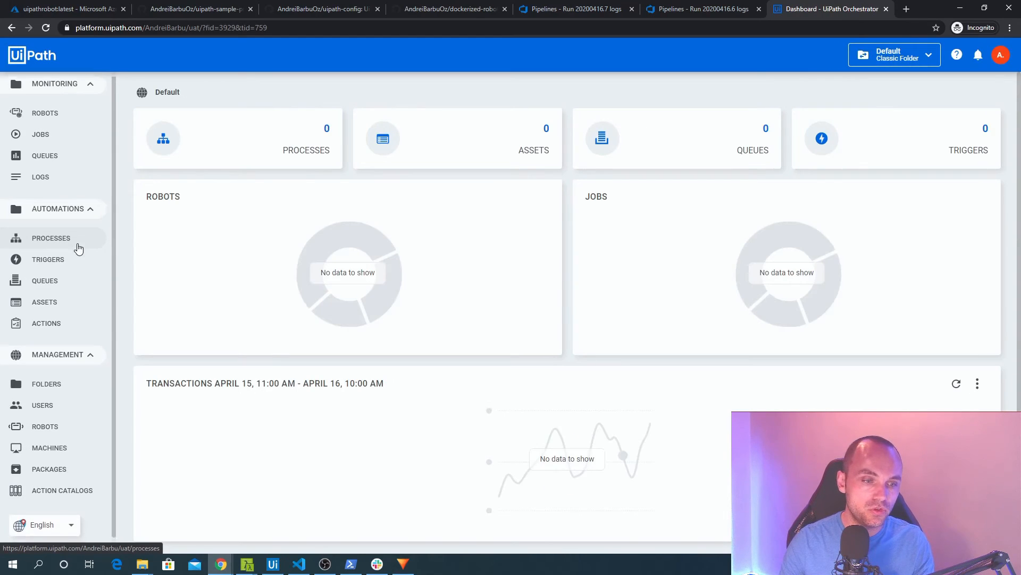
{"action": "scroll", "coordinate": [61, 474], "scroll_direction": "down", "scroll_amount": 1}
{"action": "left_click", "coordinate": [57, 456]}
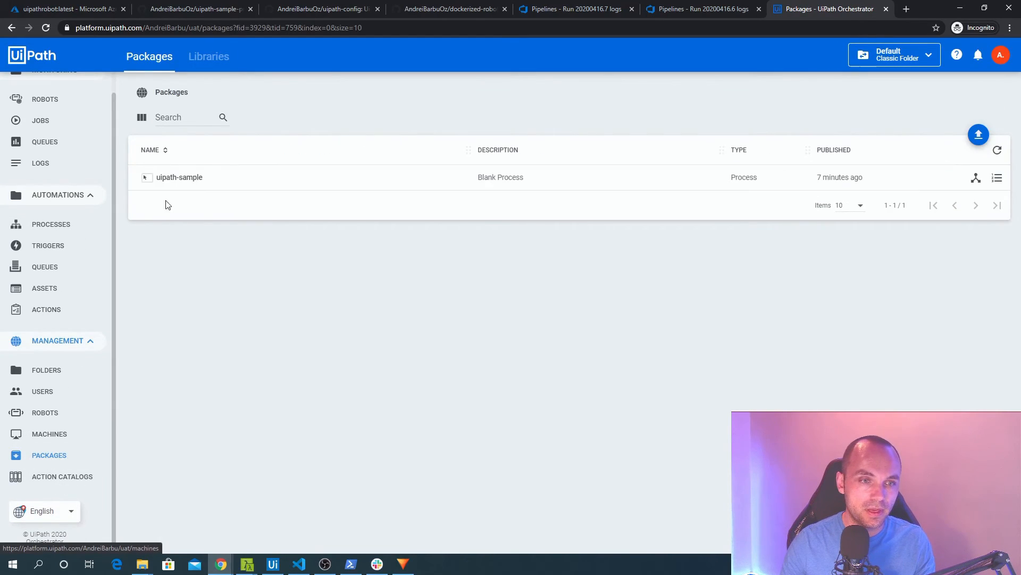
{"action": "left_click_drag", "start_coordinate": [204, 179], "coordinate": [154, 178]}
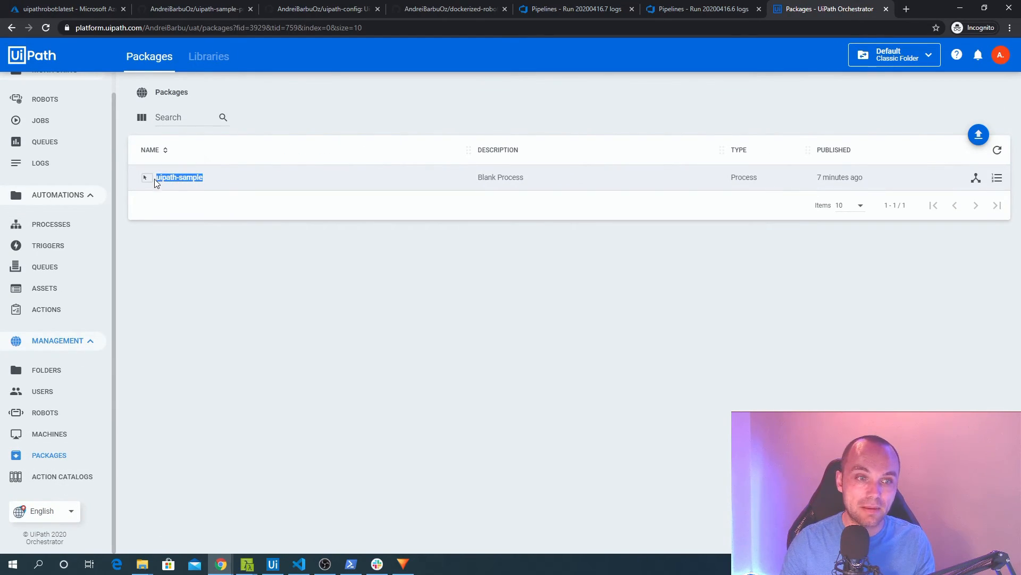
{"action": "left_click", "coordinate": [195, 255]}
{"action": "mouse_move", "coordinate": [839, 177]}
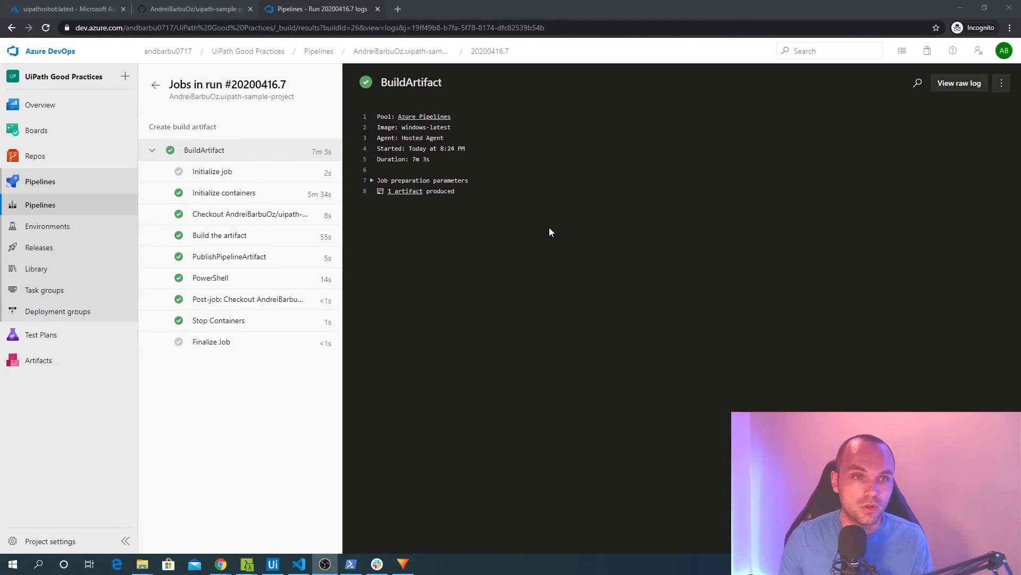
Create a pull request titled "Azure pipelines" from the azure-pipelines branch into master in the uipath-sample-project GitHub repository.
{"action": "left_click", "coordinate": [181, 8]}
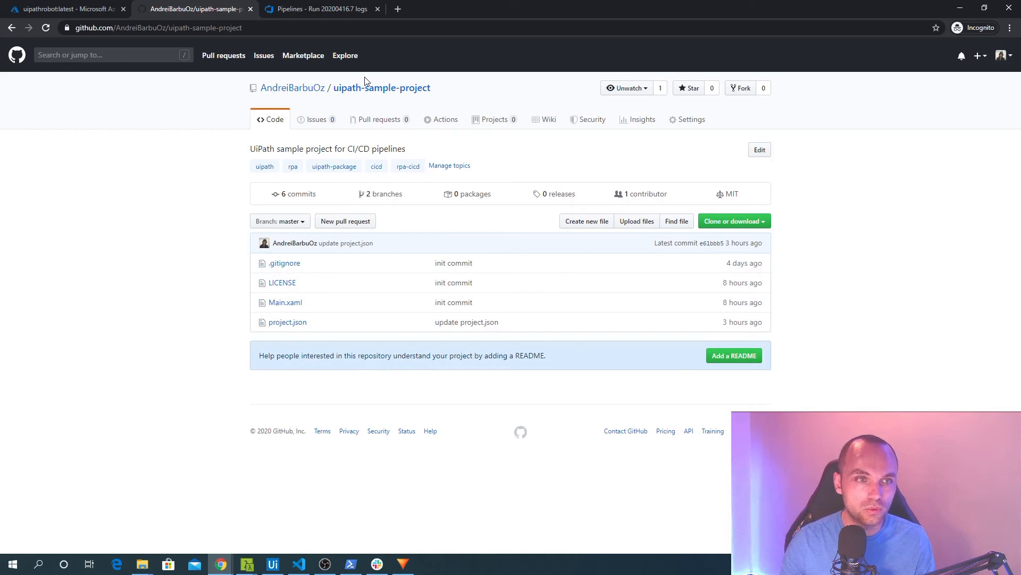
{"action": "left_click", "coordinate": [382, 195]}
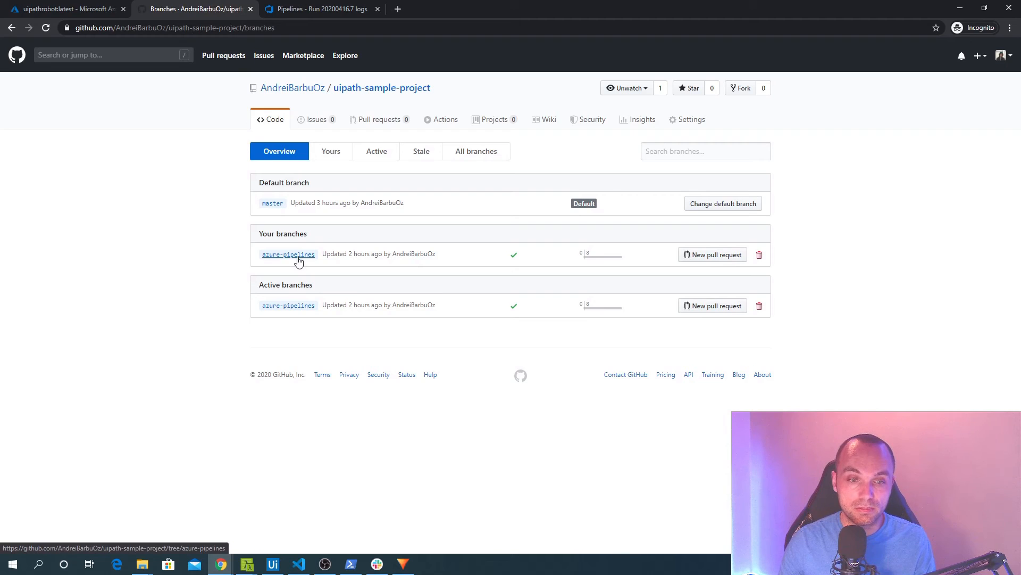
{"action": "left_click", "coordinate": [298, 261]}
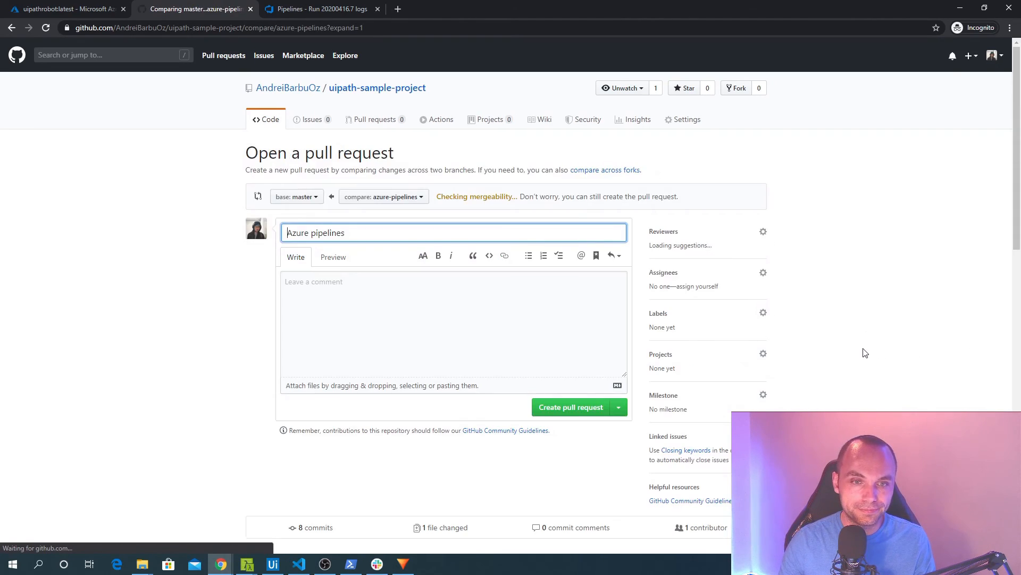
{"action": "left_click", "coordinate": [564, 405]}
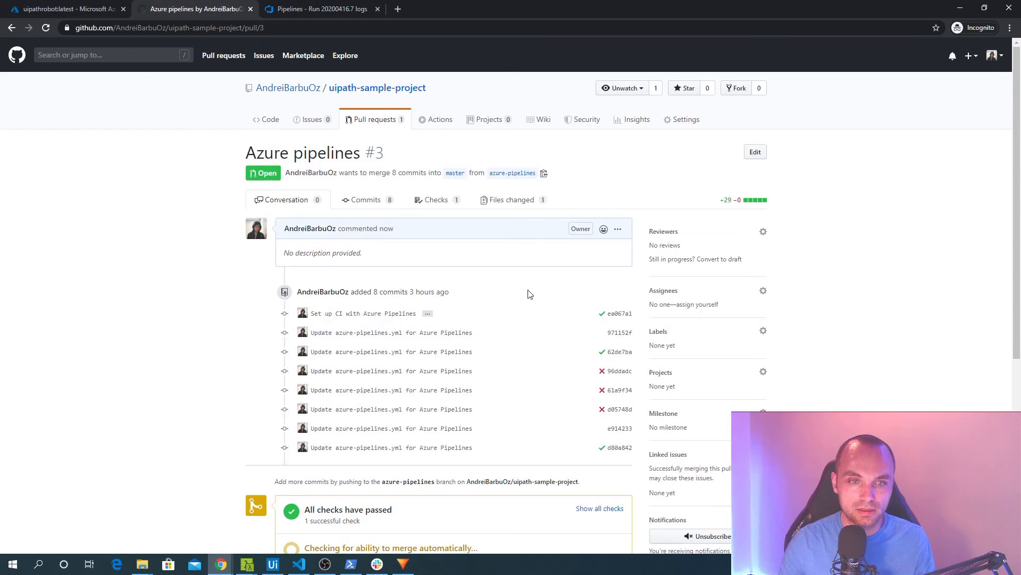
Merge the "Azure pipelines" pull request into master and confirm the merge.
{"action": "scroll", "coordinate": [533, 293], "scroll_direction": "down", "scroll_amount": 5}
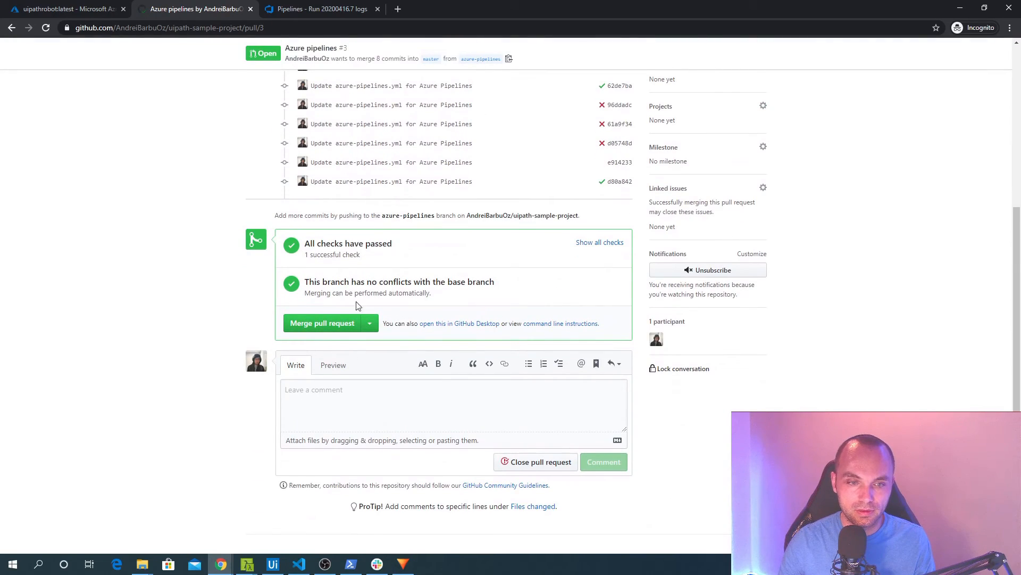
{"action": "left_click", "coordinate": [319, 323]}
{"action": "left_click", "coordinate": [318, 305]}
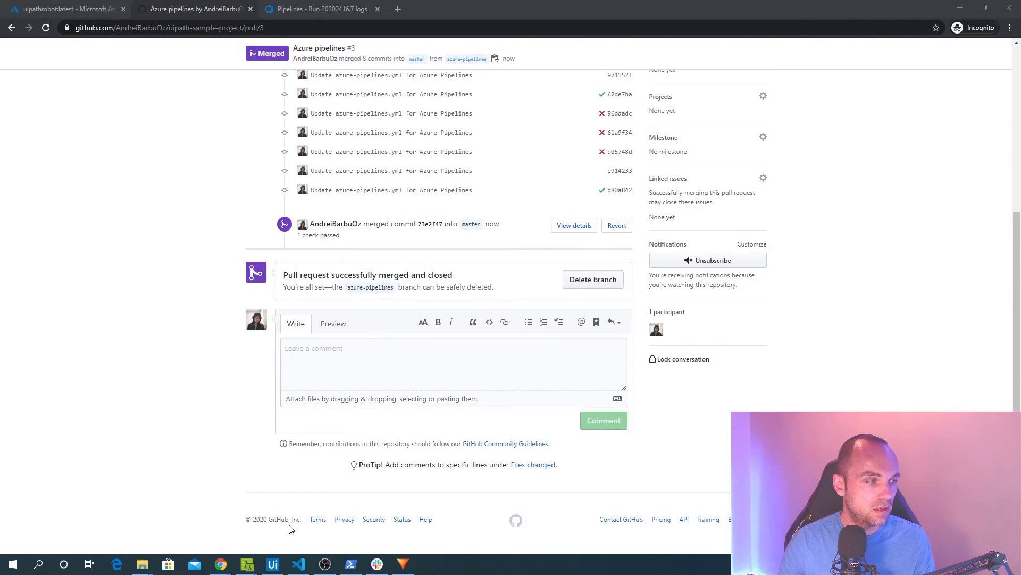
Switch to Cmder, run git fetch and git pull in the local uipath-sample-project repository, and return to the GitHub pull request.
{"action": "key", "text": "alt+Tab"}
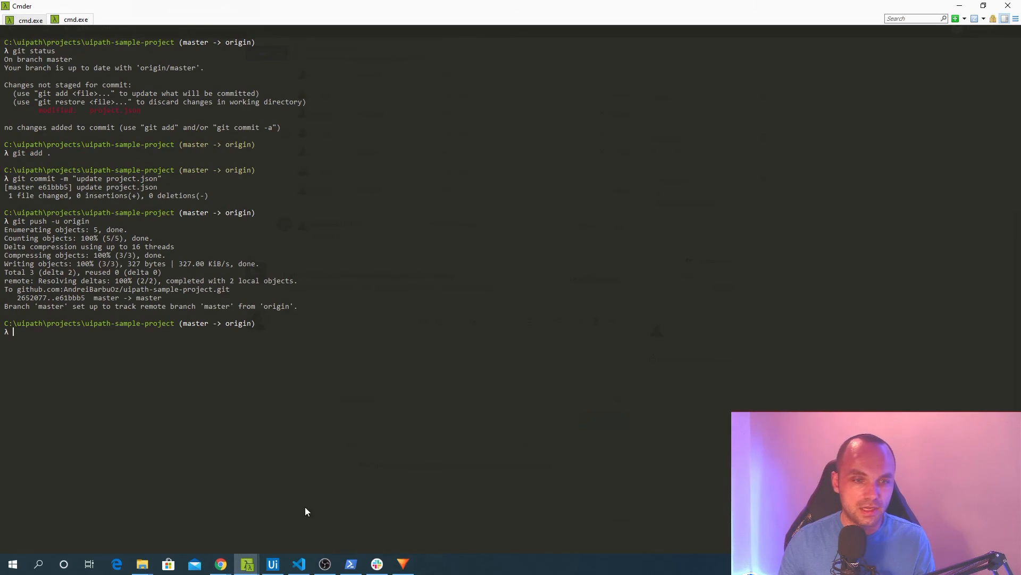
{"action": "type", "text": "git fetch"}
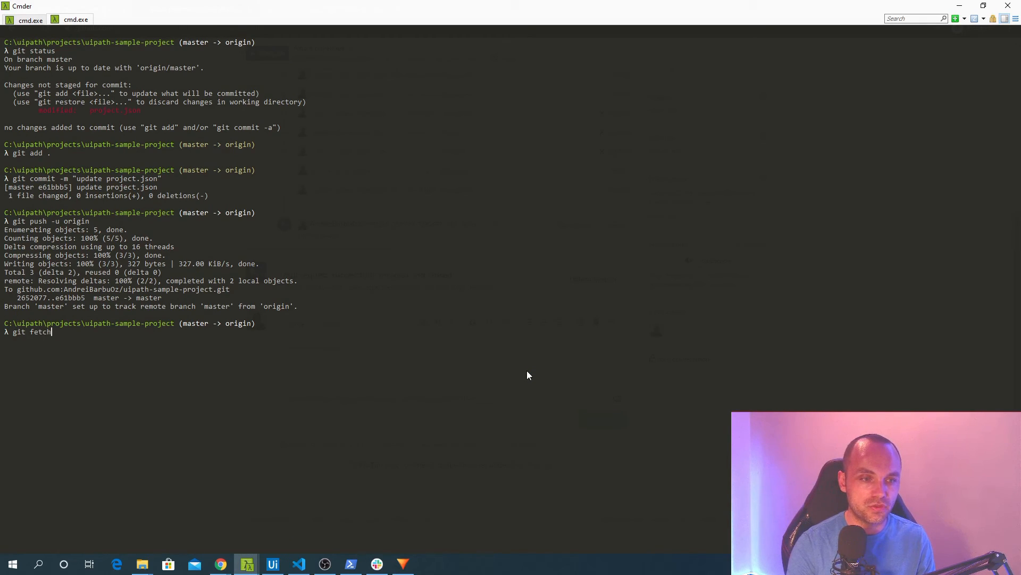
{"action": "key", "text": "Return"}
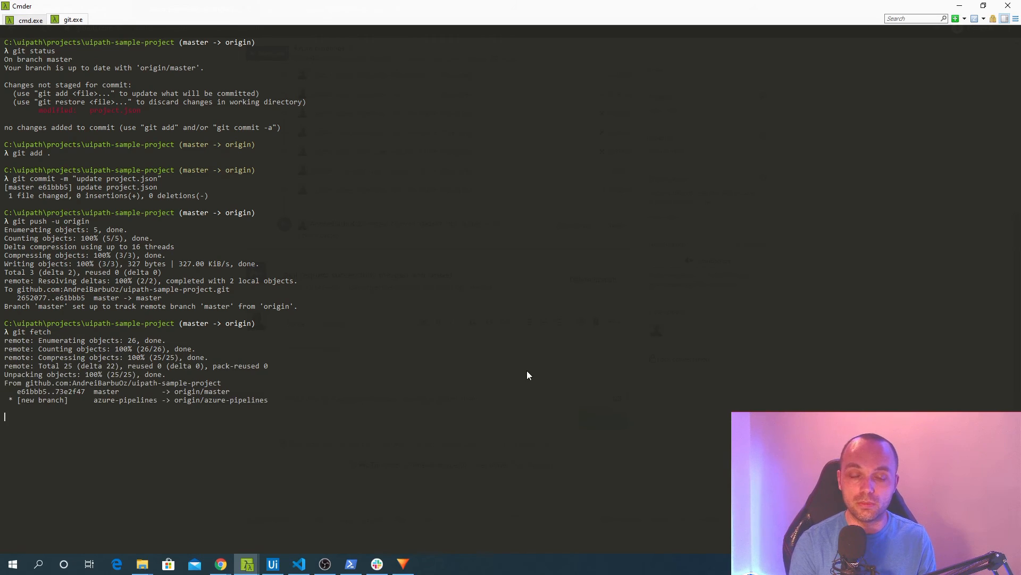
{"action": "type", "text": "git pull"}
{"action": "key", "text": "Return"}
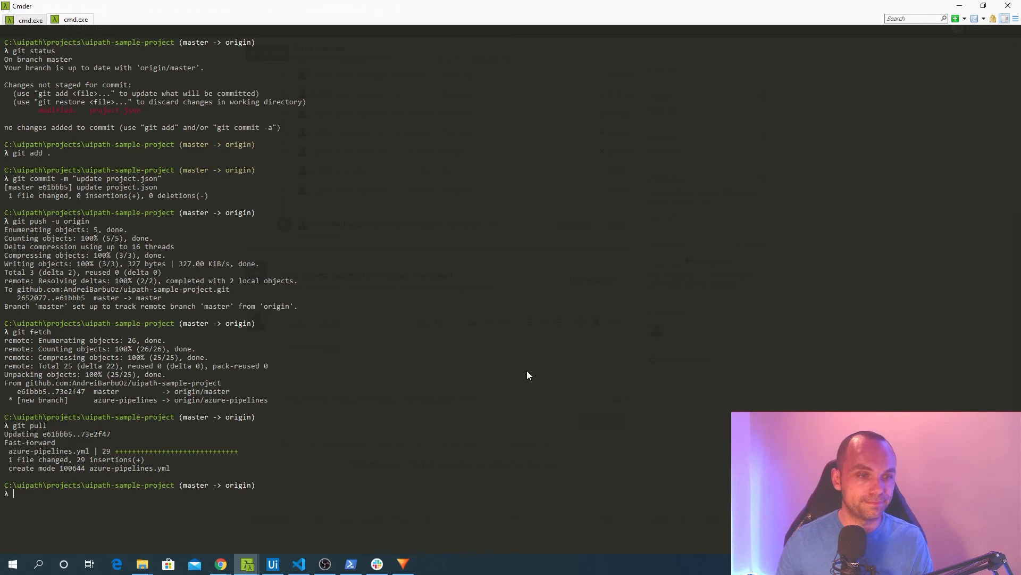
{"action": "key", "text": "alt+Tab"}
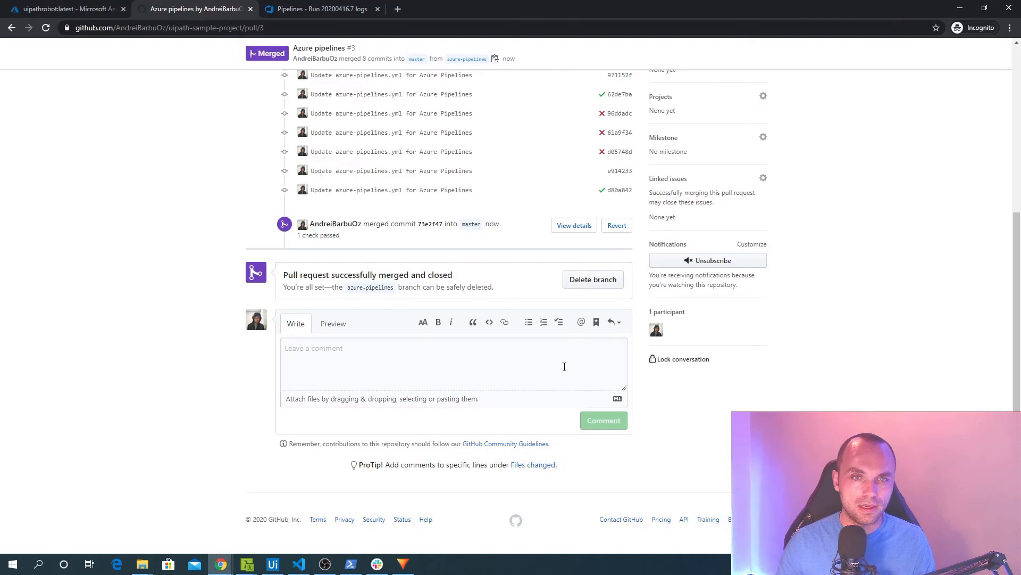